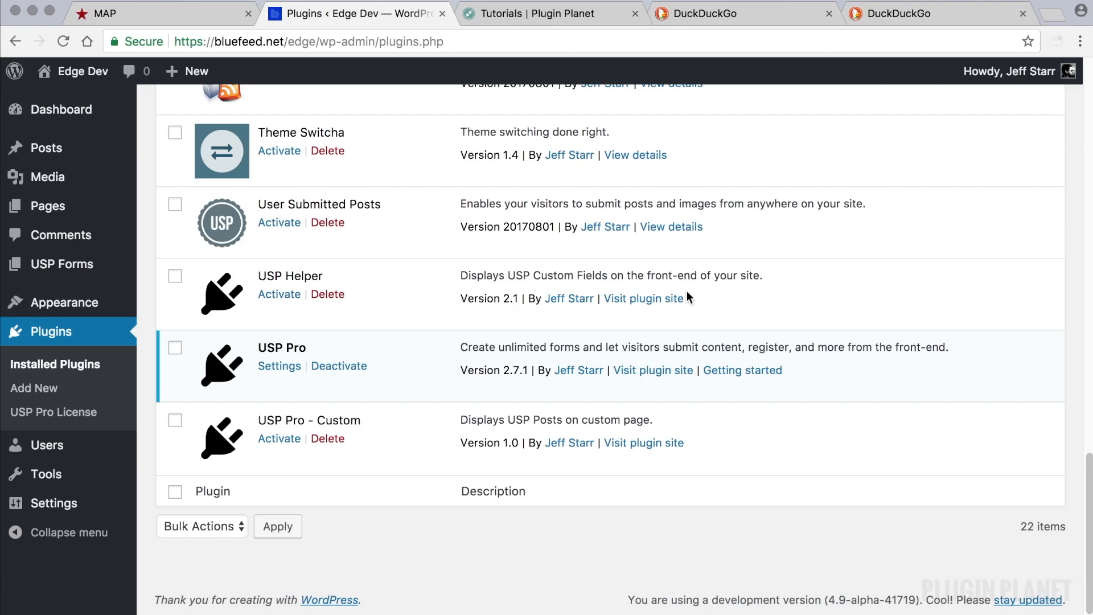
- Open the Contact Form Demo for editing from the list of USP Forms
left_click_drag(308, 346, 267, 344)
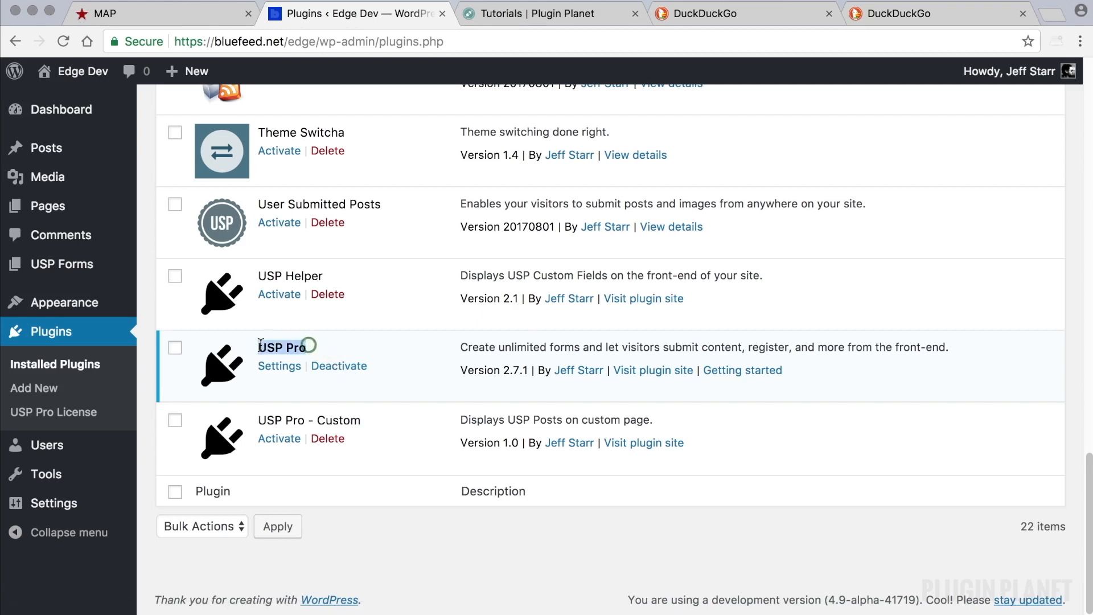
left_click(333, 338)
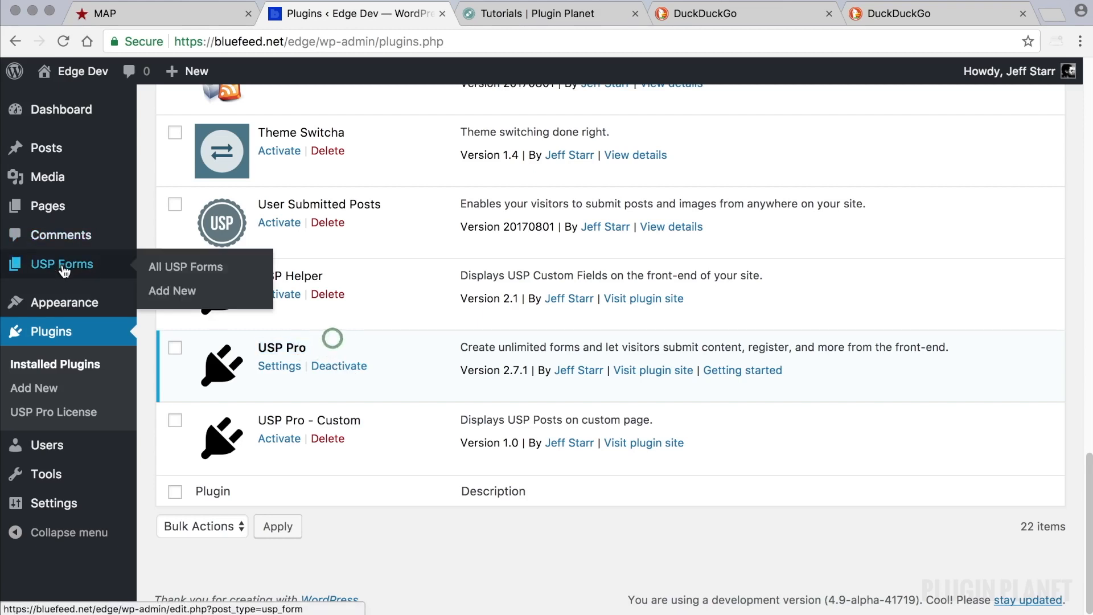
left_click(63, 263)
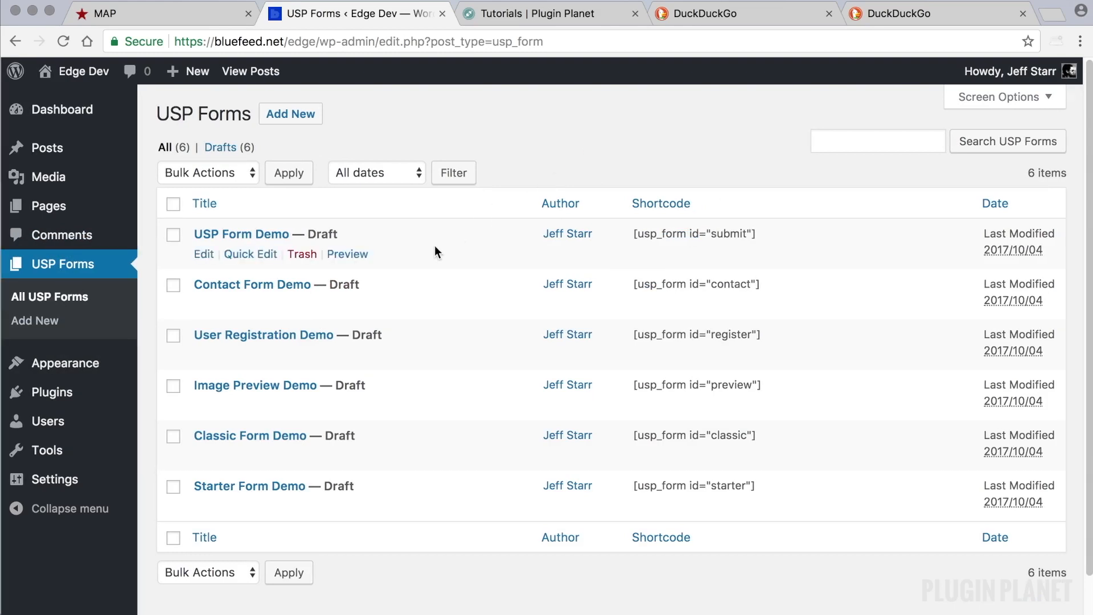
left_click(292, 291)
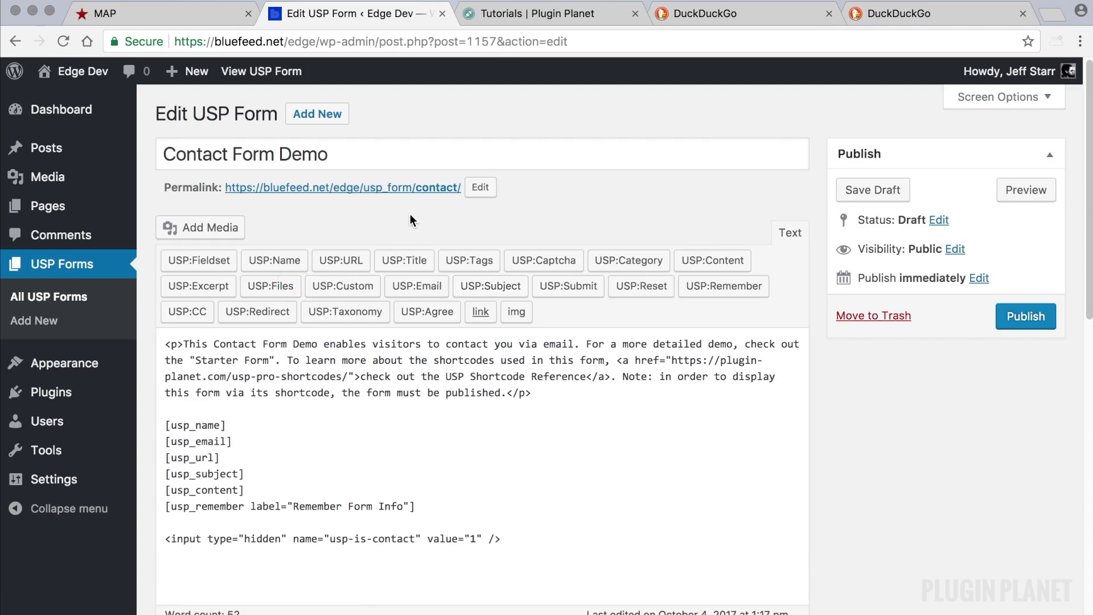
- Examine the Contact Form Demo's title, introductory paragraph, field shortcodes and hidden usp-is-contact input
left_click_drag(341, 150, 152, 153)
left_click(352, 154)
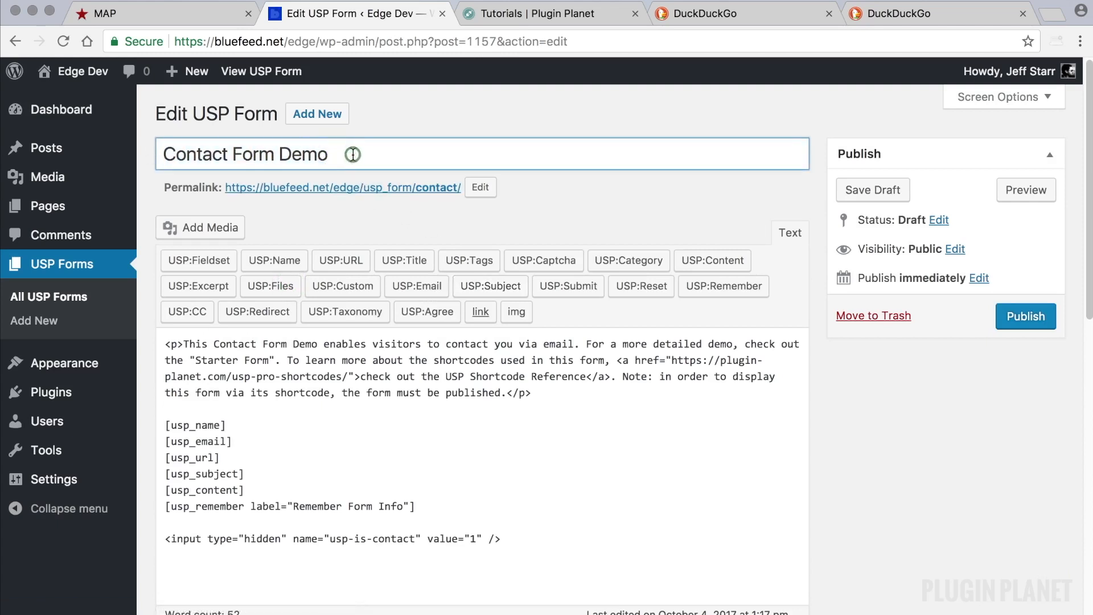
triple_click(342, 152)
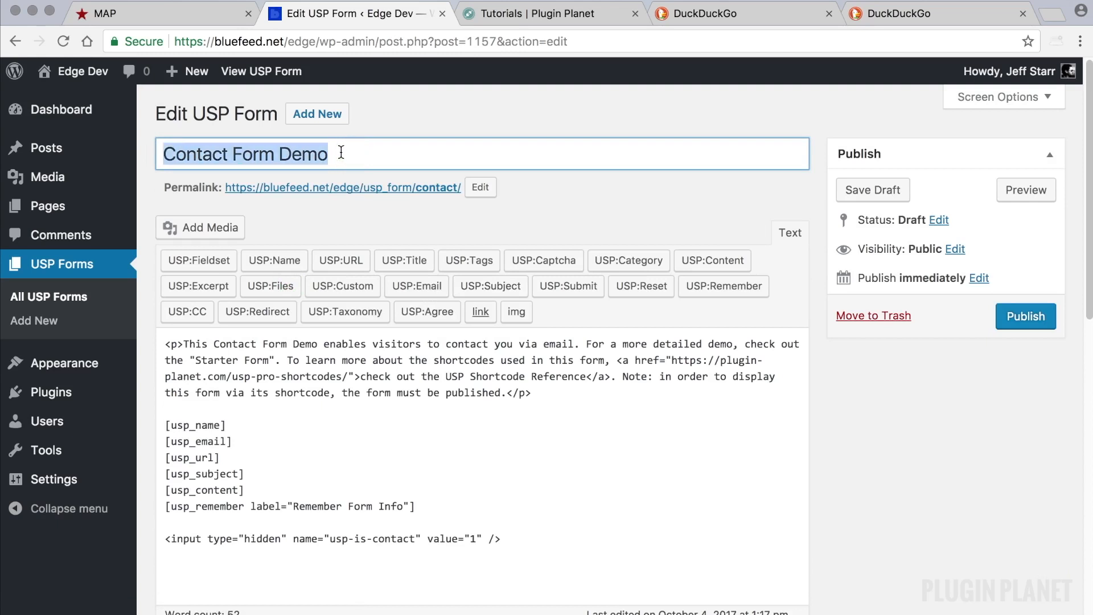
left_click(340, 154)
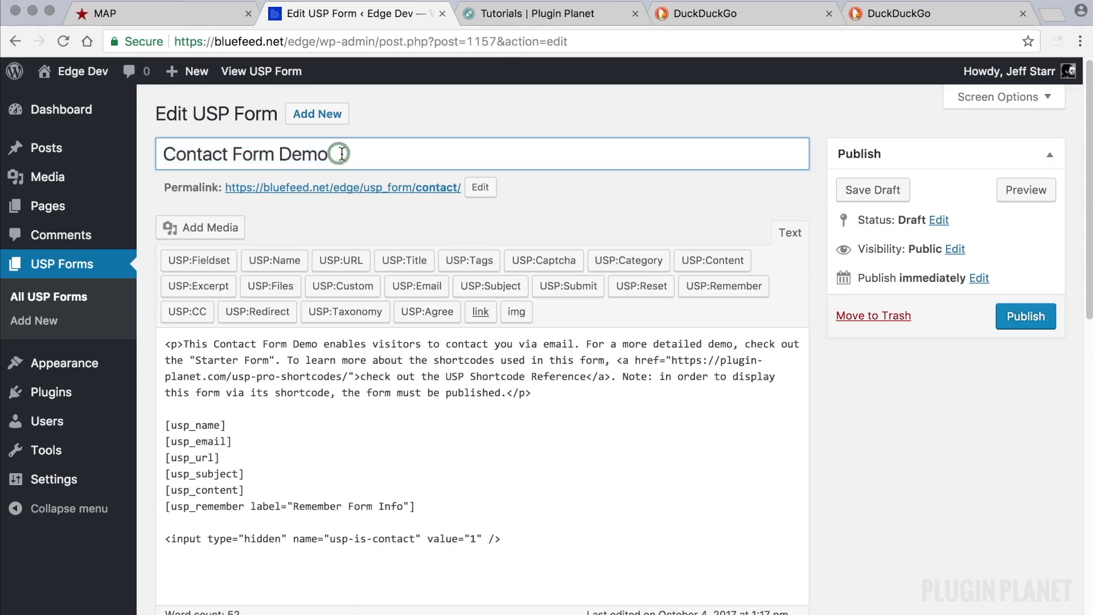
left_click(628, 406)
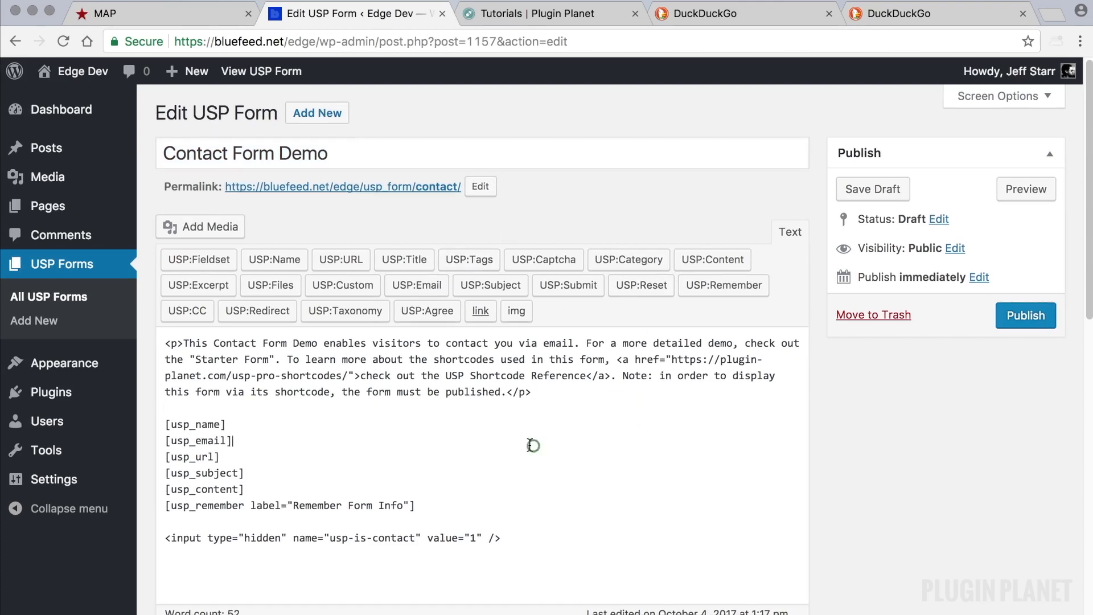
scroll(529, 410, "down", 2)
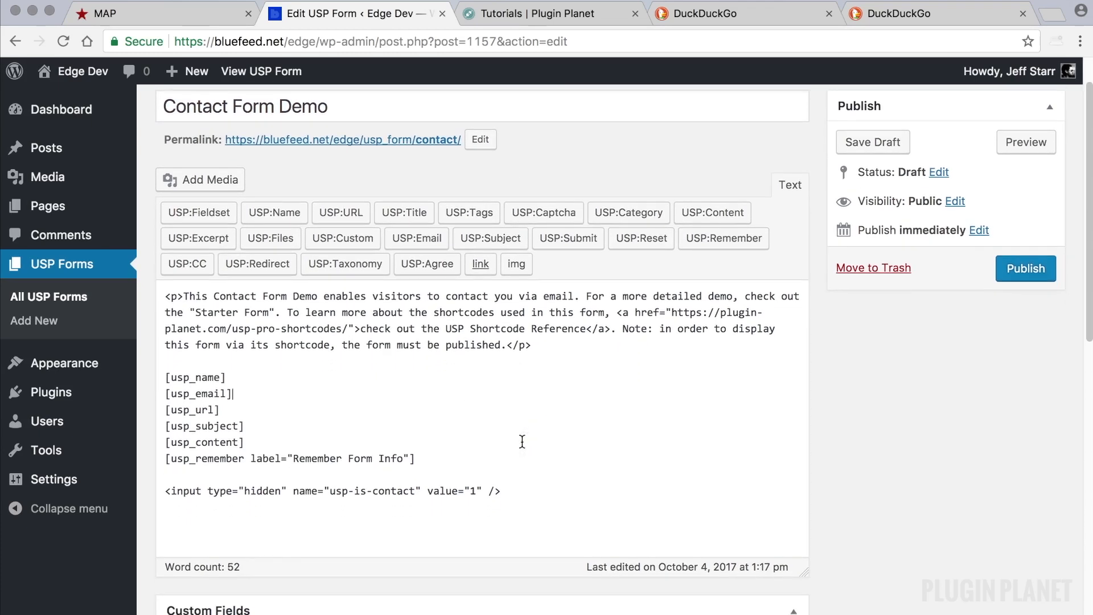
left_click_drag(538, 346, 164, 296)
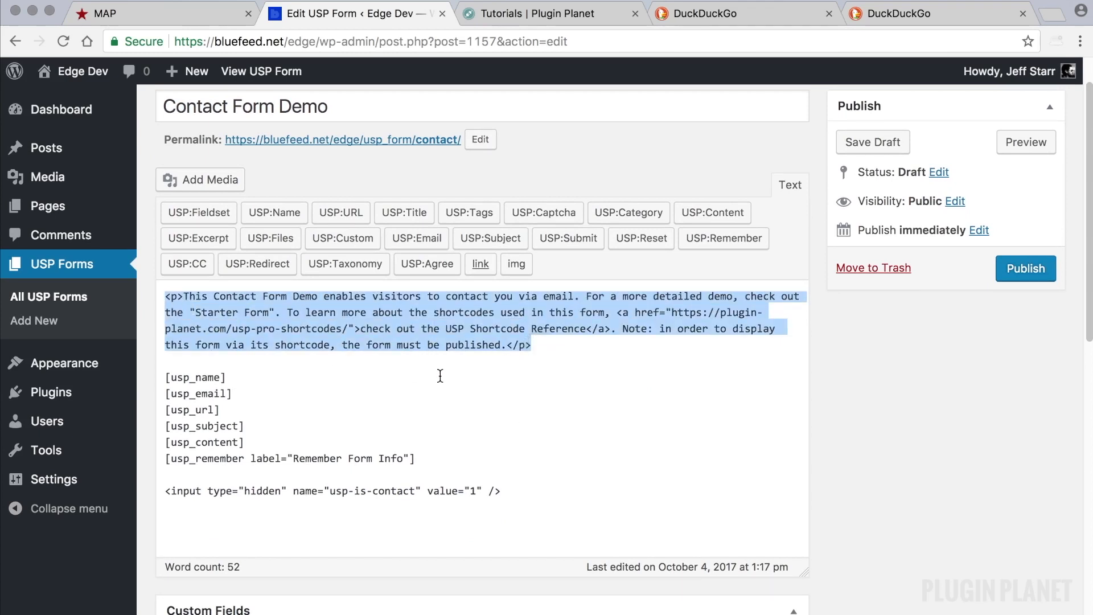
left_click(248, 387)
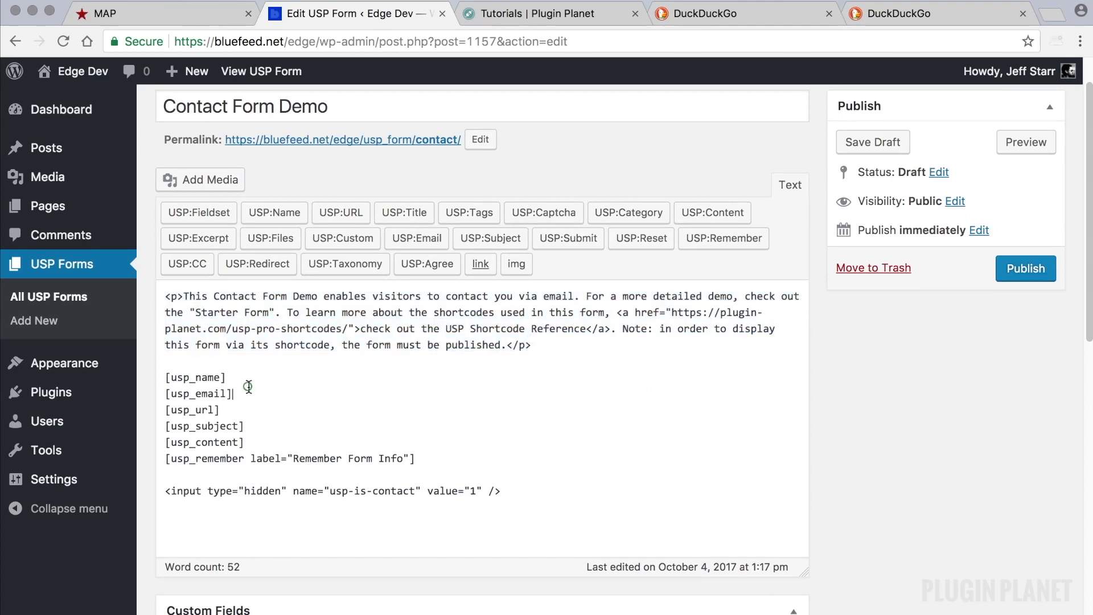
left_click(231, 378)
left_click(253, 396)
left_click(242, 404)
left_click(261, 427)
left_click(260, 438)
left_click(427, 457)
left_click(511, 492)
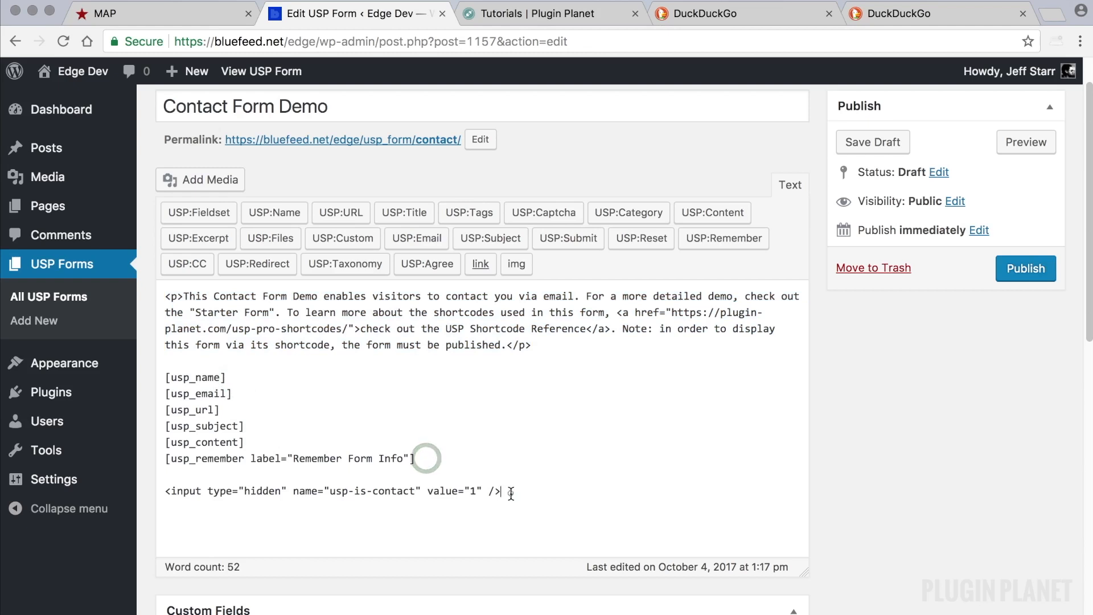
left_click_drag(524, 491, 165, 491)
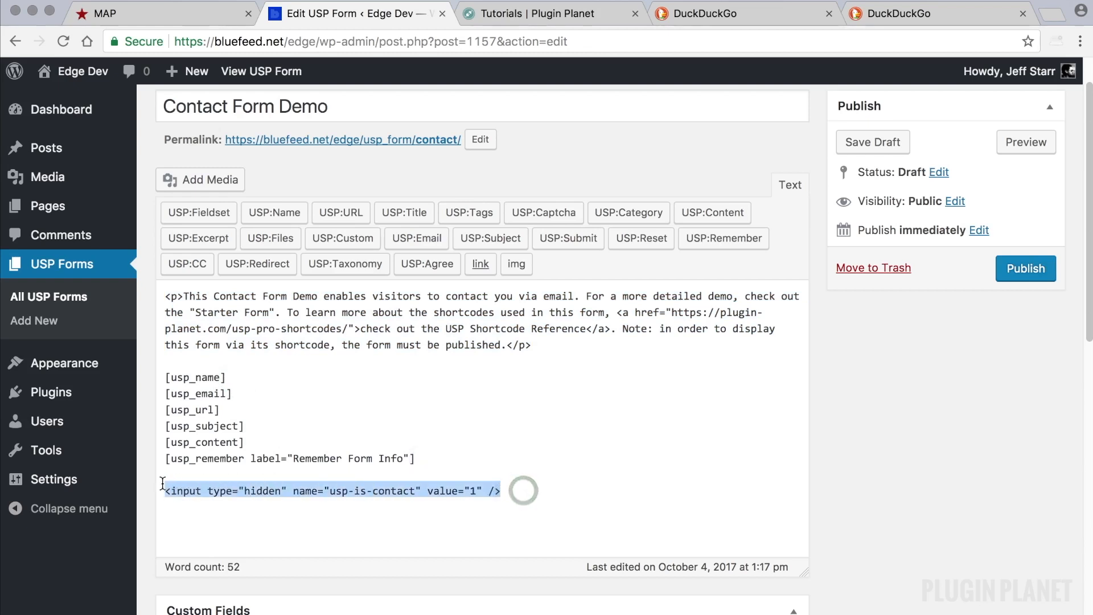
left_click(431, 474)
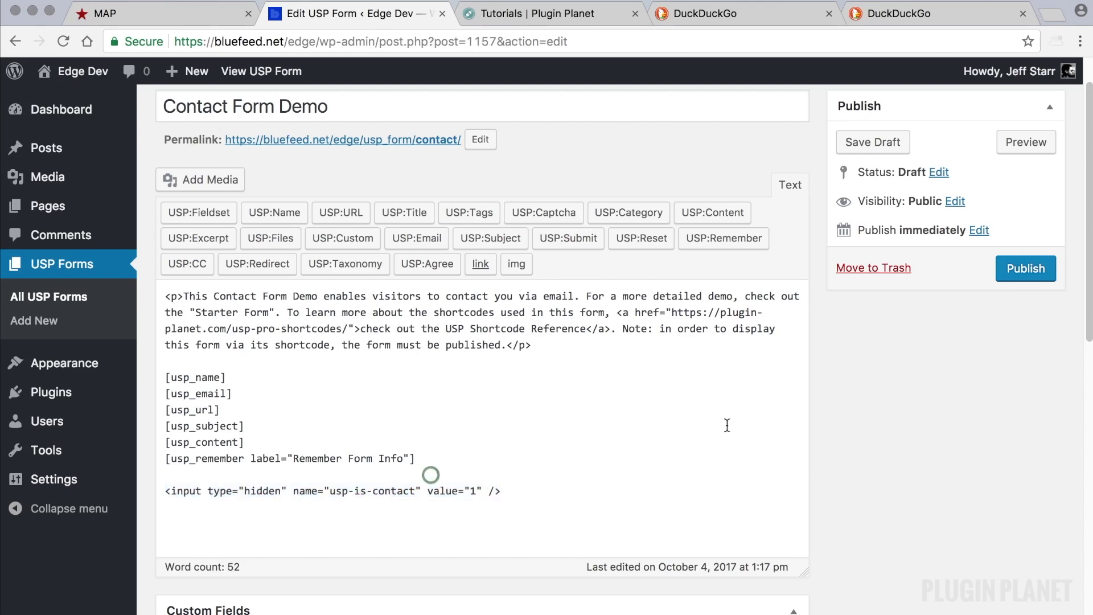
- Publish the Contact Form Demo and copy its shortcode [usp_form id="contact"] from the list of all USP forms
left_click(1013, 401)
scroll(1010, 365, "up", 2)
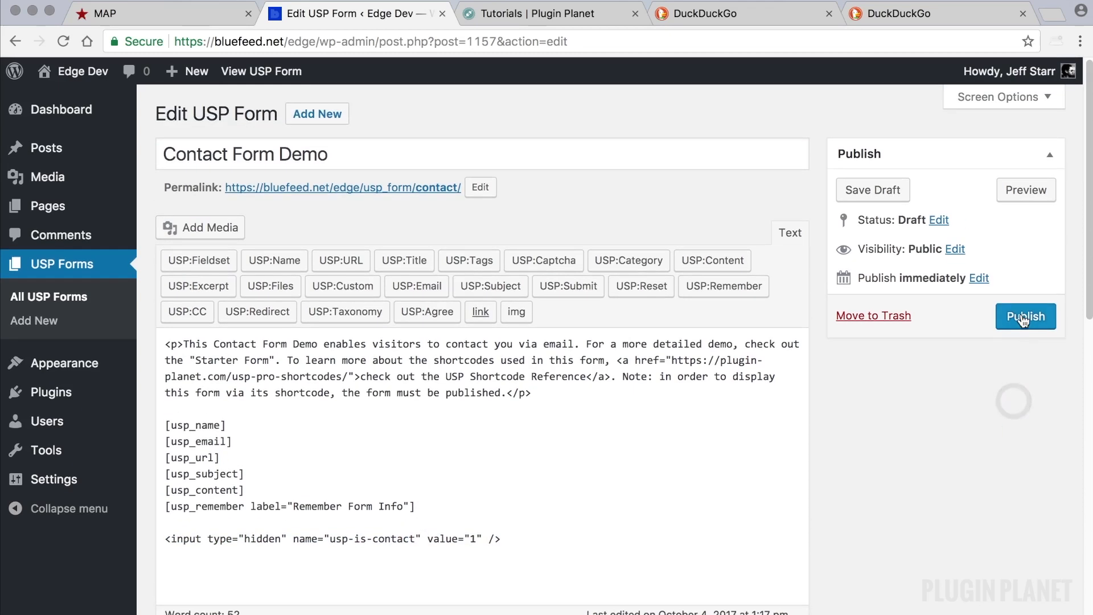
left_click(1023, 318)
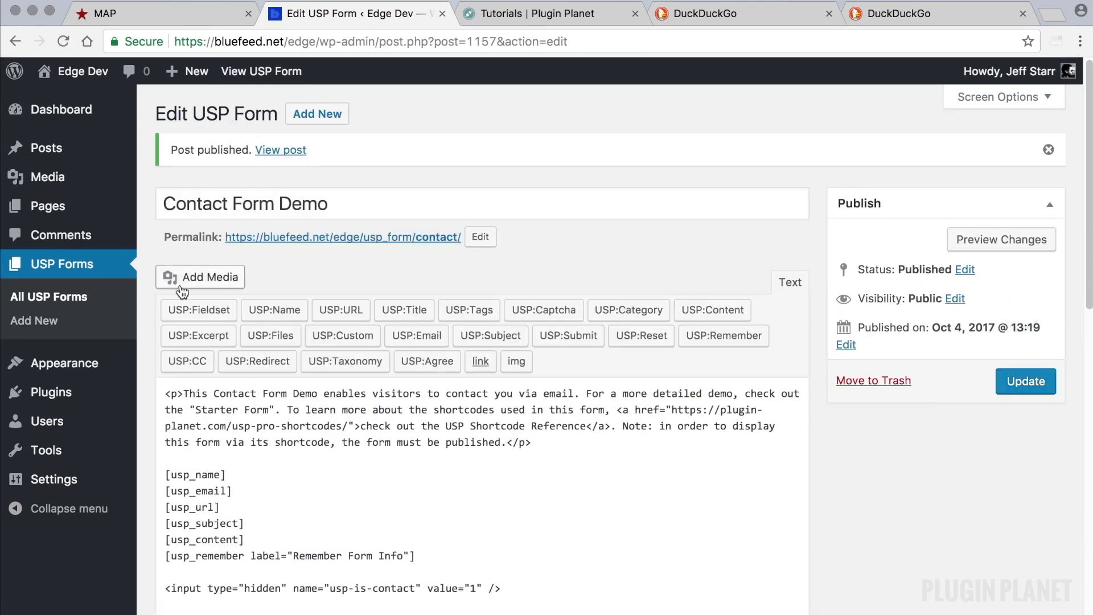
left_click(99, 296)
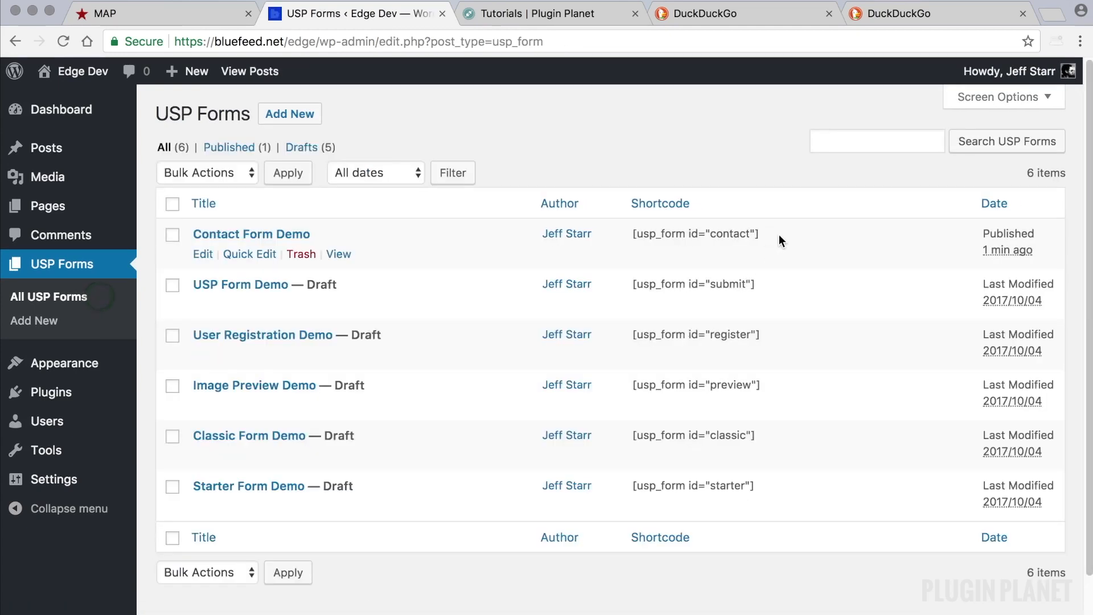
left_click_drag(776, 233, 634, 232)
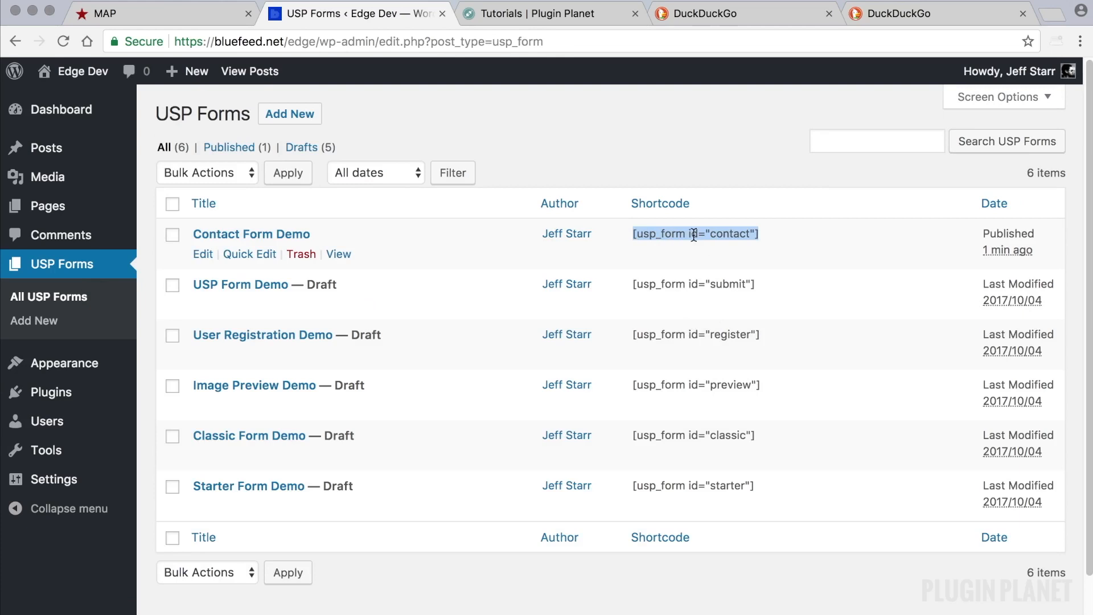
- Insert the shortcode [usp_form id="contact"] into the content of the Example Page and update the page
left_click(63, 207)
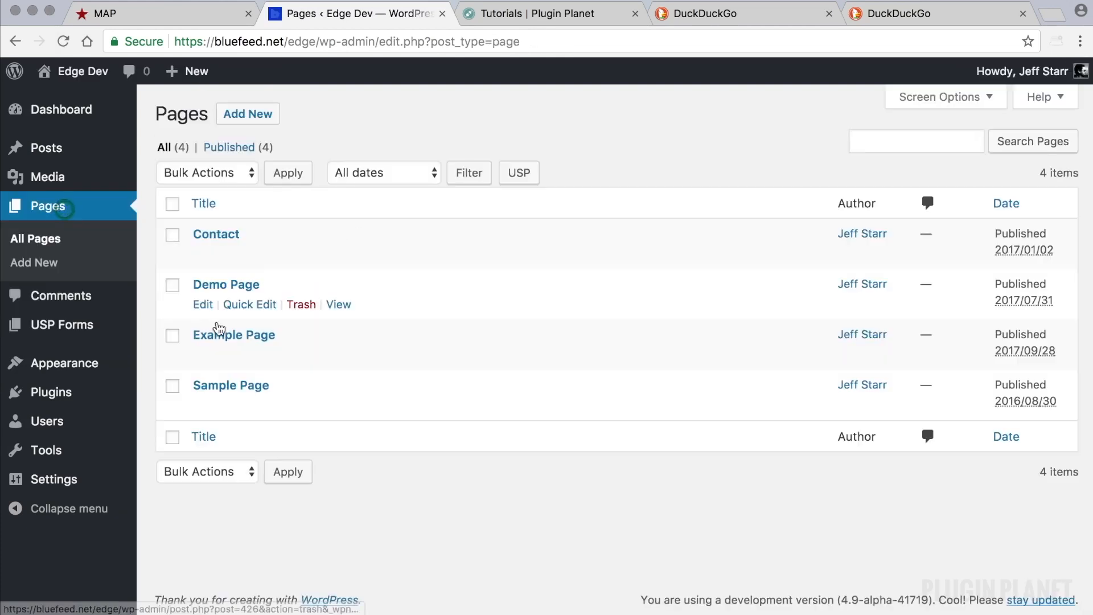
left_click(246, 337)
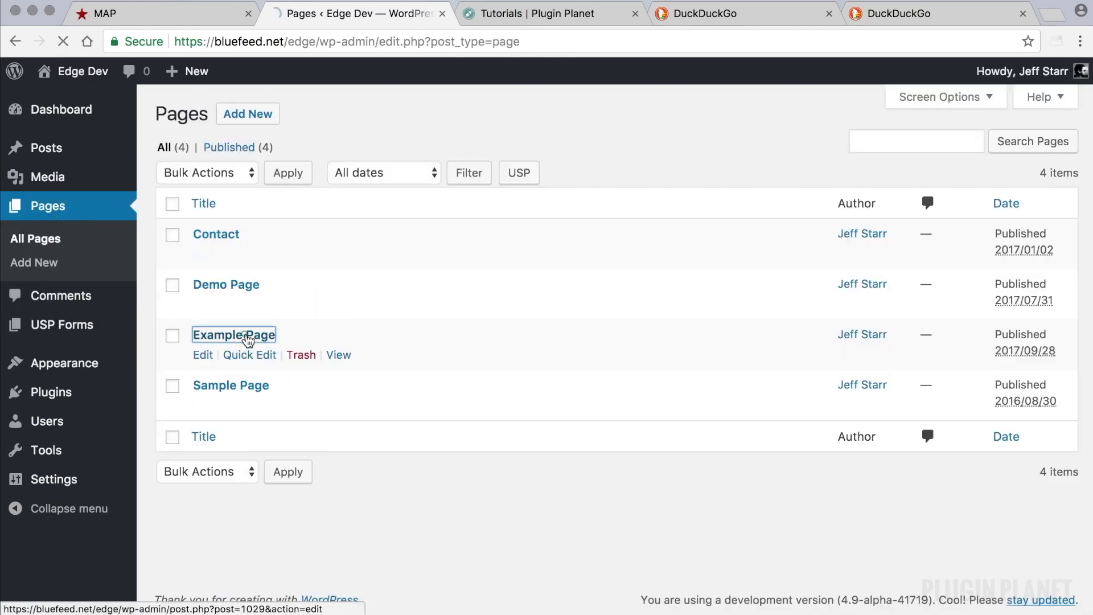
left_click(366, 324)
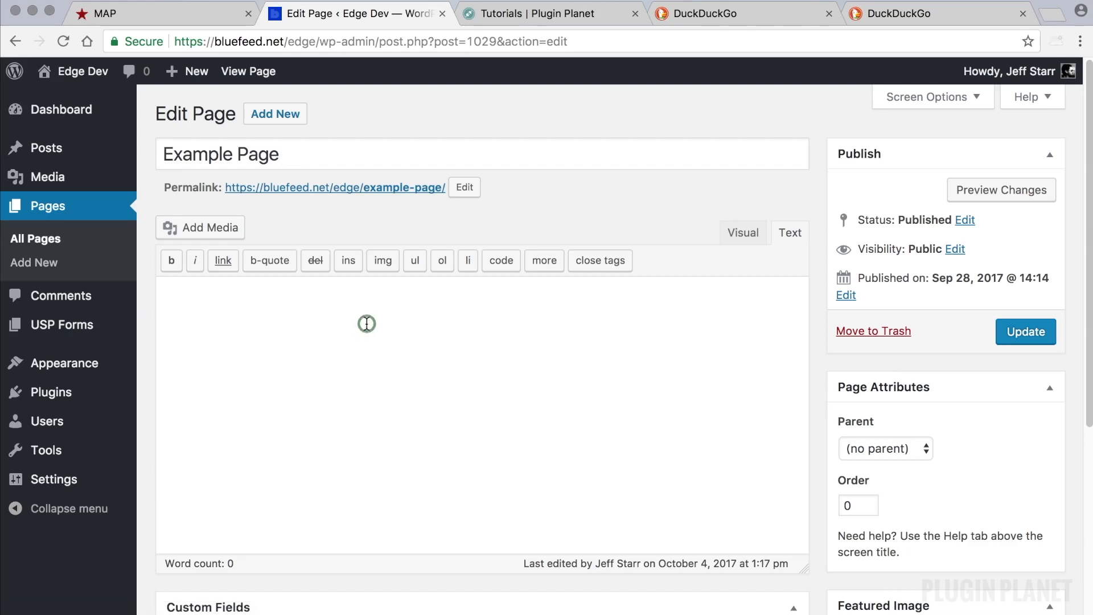
type("[usp_form id=\"contact\"]")
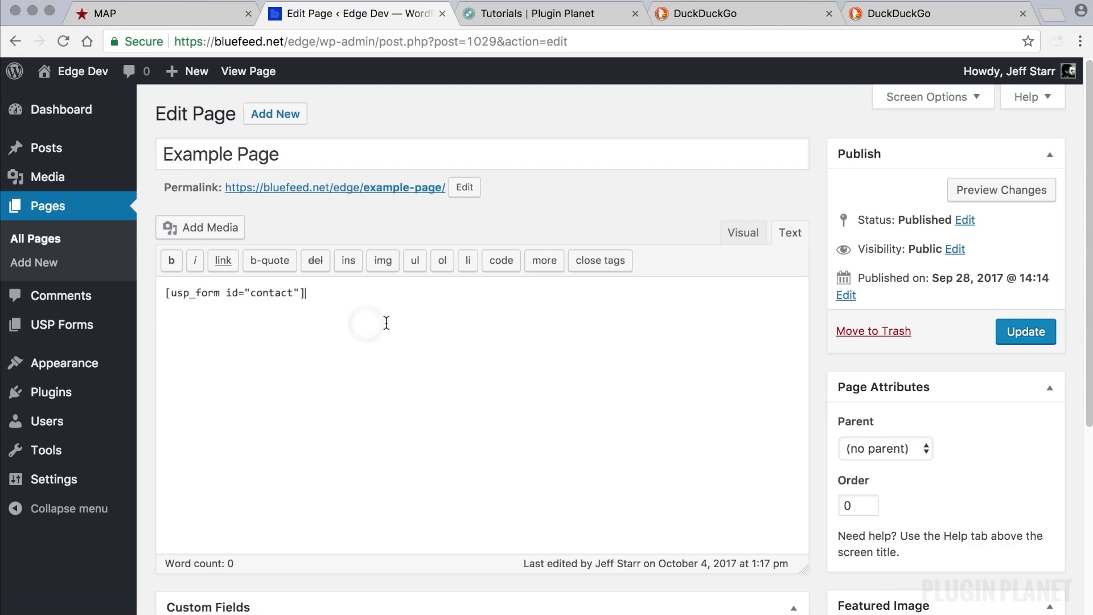
left_click(1030, 342)
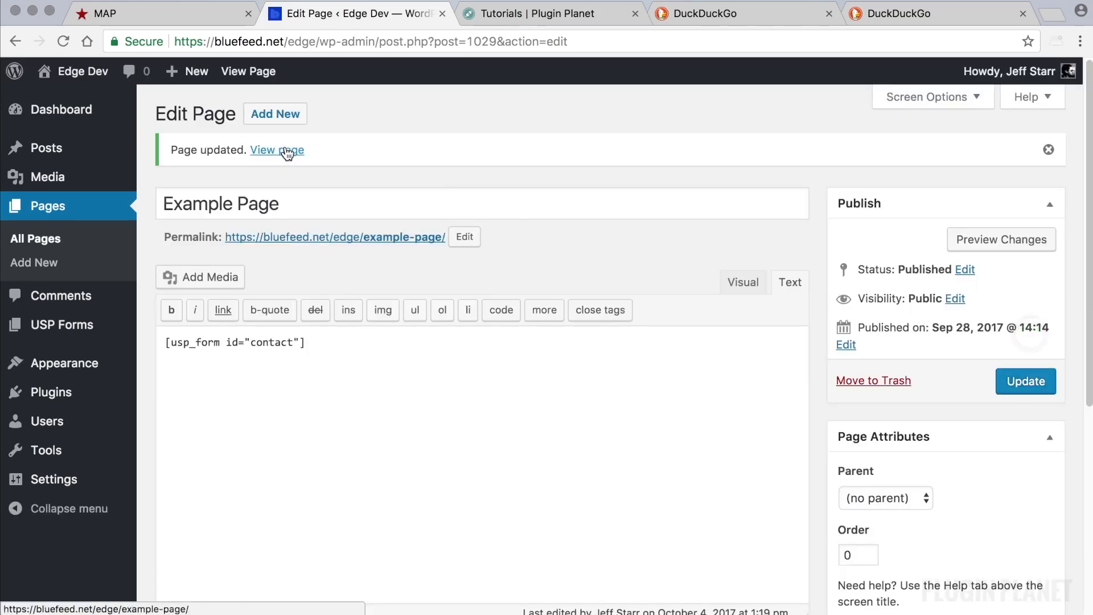
- View the published Example Page in a new tab and examine the contact form's intro text, fields and submit button
right_click(288, 153)
left_click(311, 155)
left_click(484, 13)
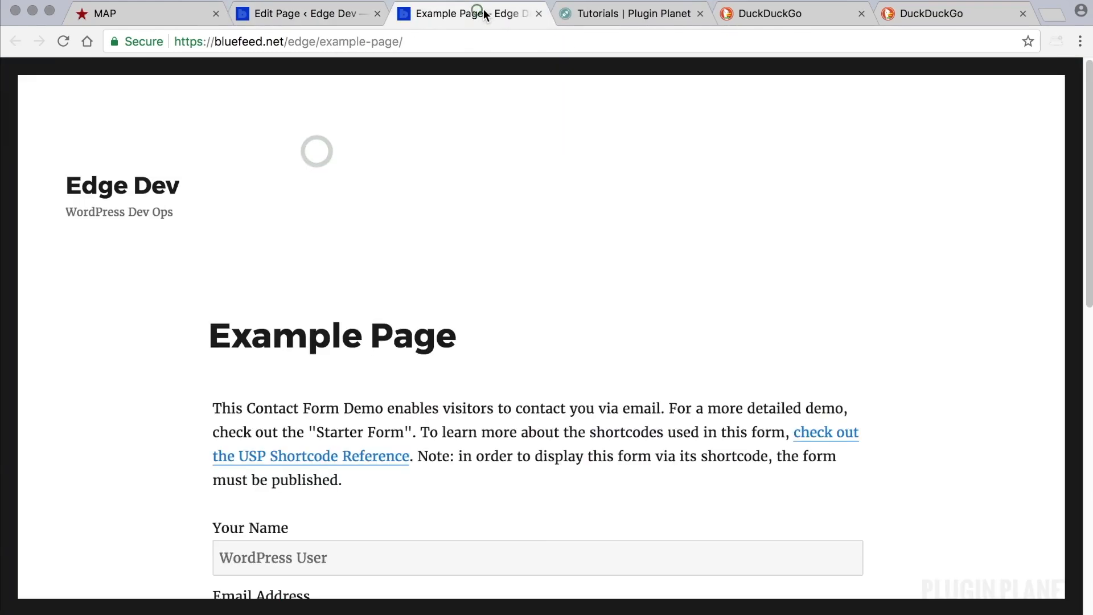
scroll(569, 211, "down", 4)
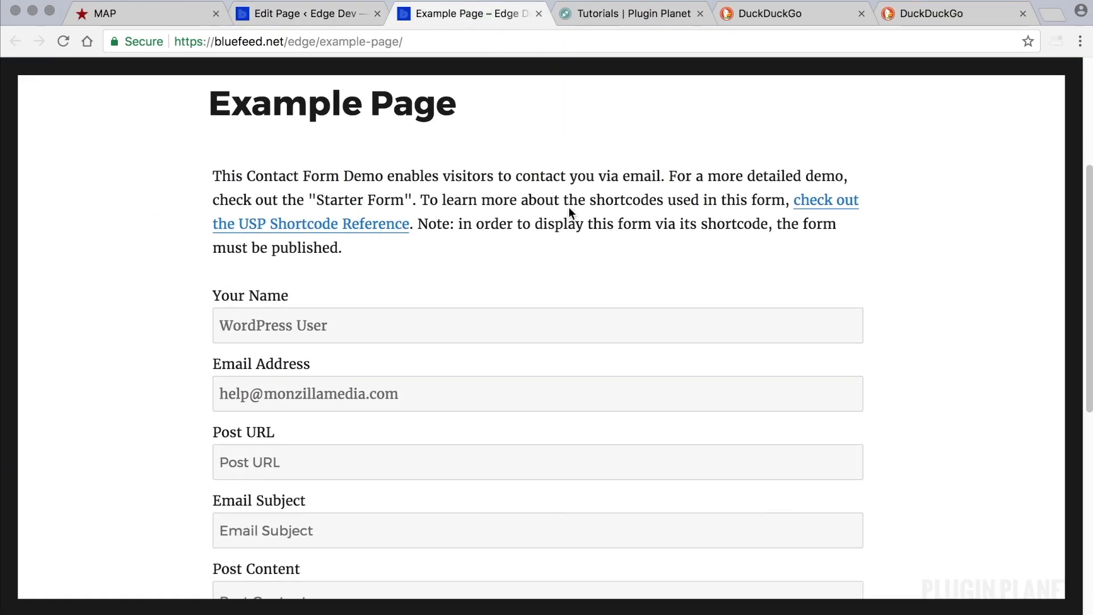
scroll(569, 212, "down", 4)
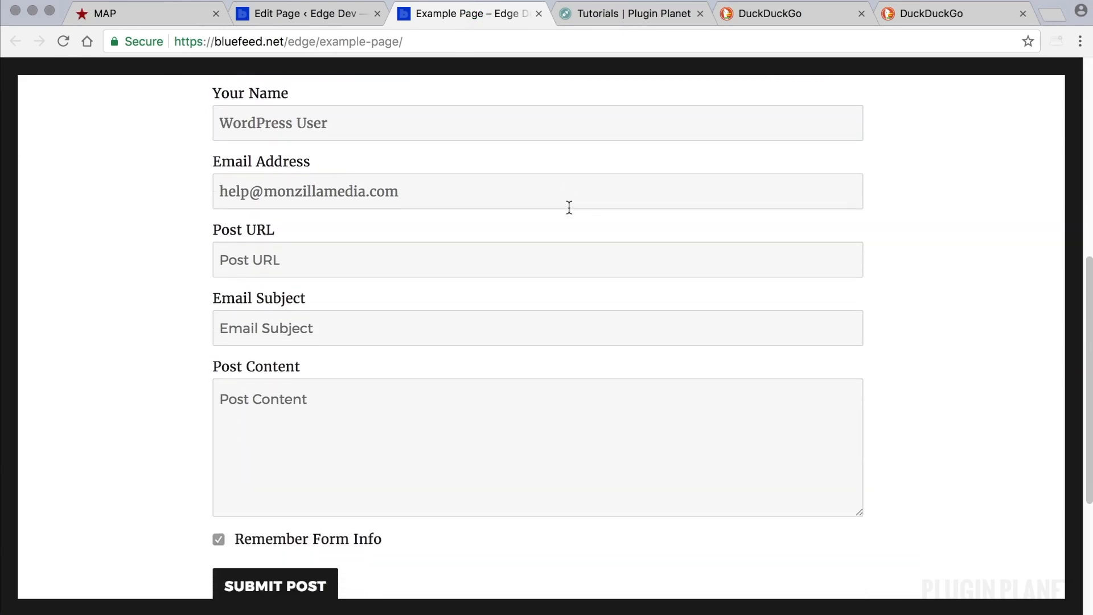
scroll(569, 206, "down", 2)
scroll(569, 206, "up", 4)
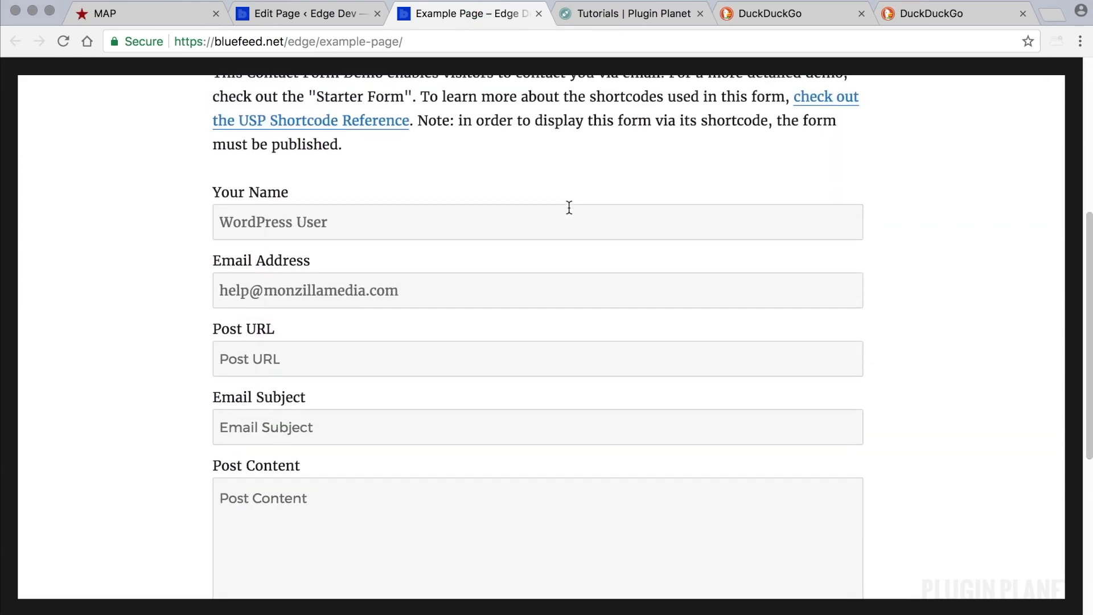
scroll(568, 206, "down", 2)
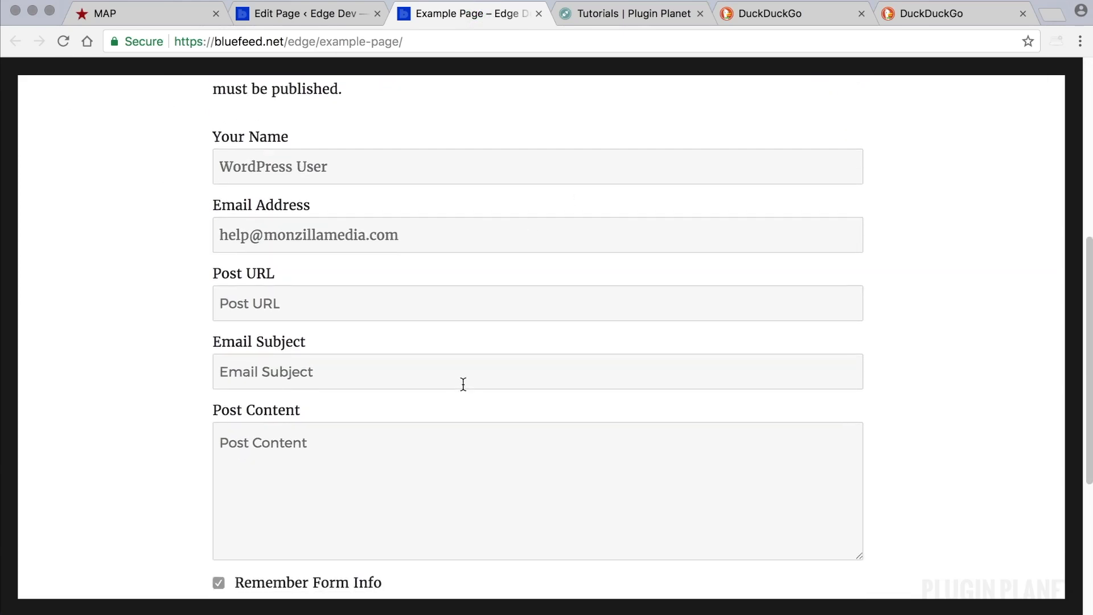
scroll(443, 415, "down", 2)
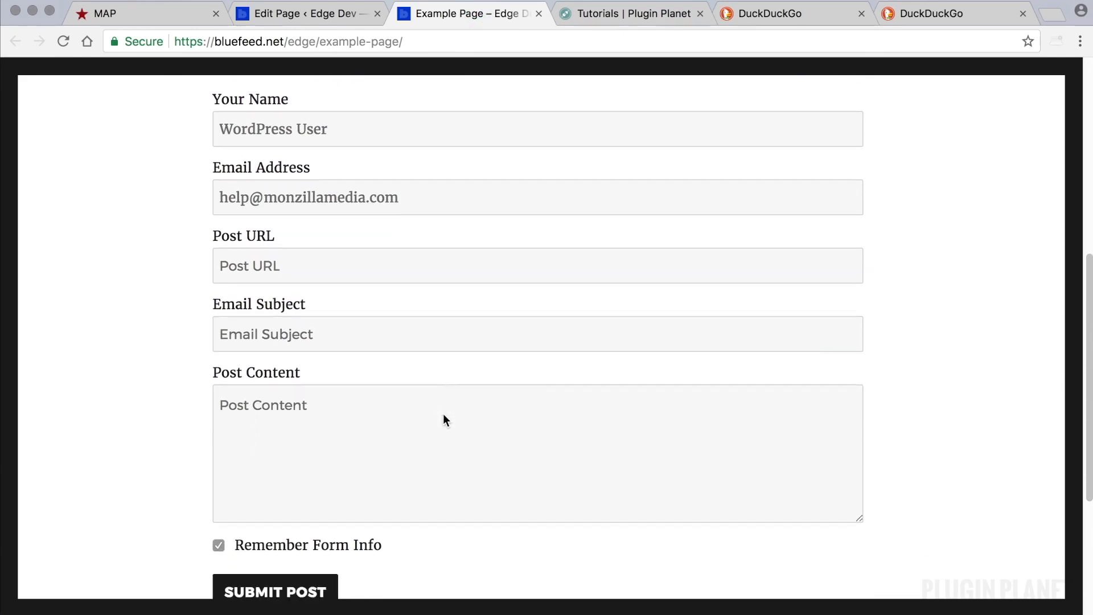
scroll(444, 415, "up", 4)
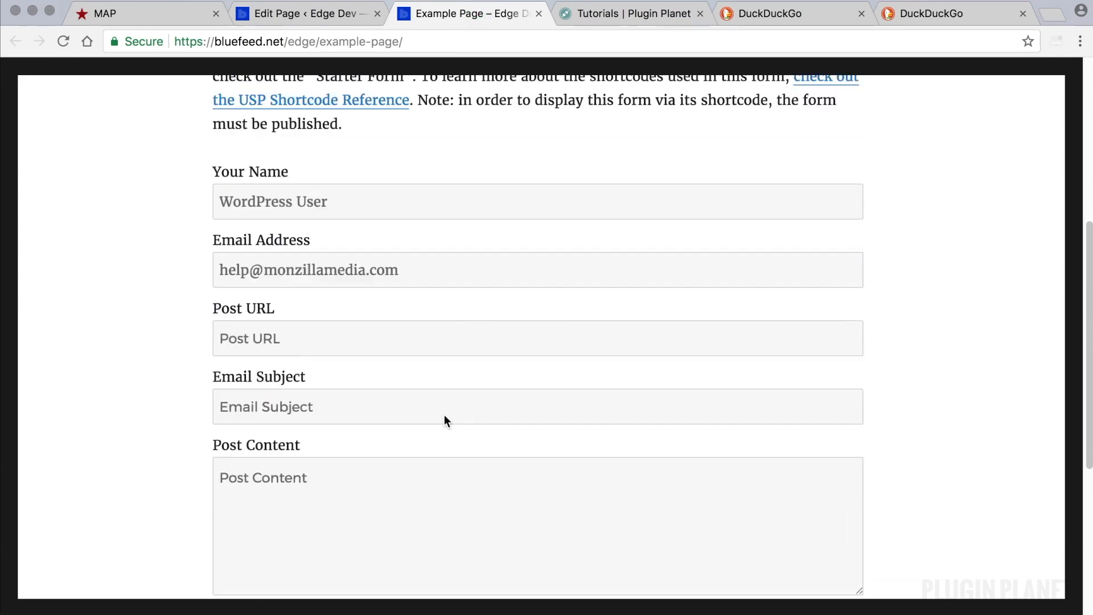
scroll(417, 432, "down", 4)
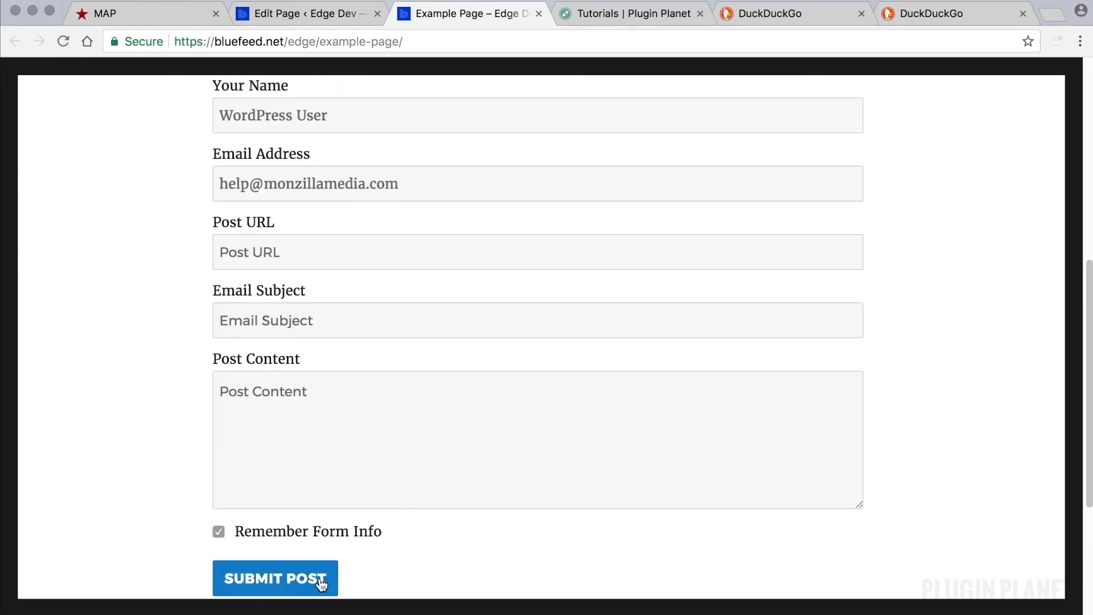
- Reopen the Contact Form Demo for editing and delete its introductory paragraph and the blank lines above [usp_name]
left_click(344, 16)
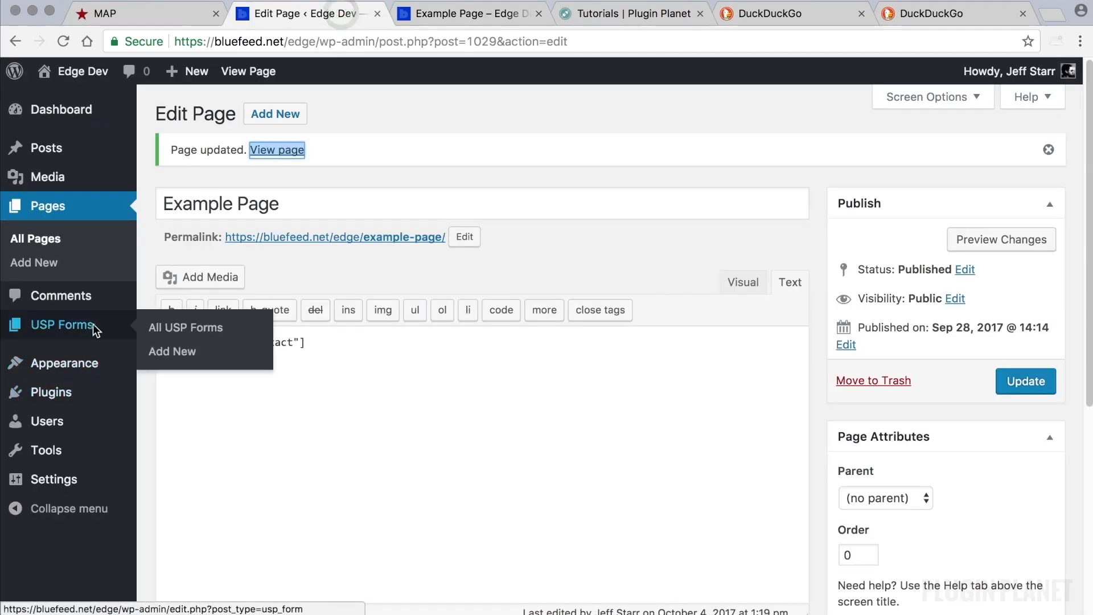
left_click(85, 264)
left_click(260, 233)
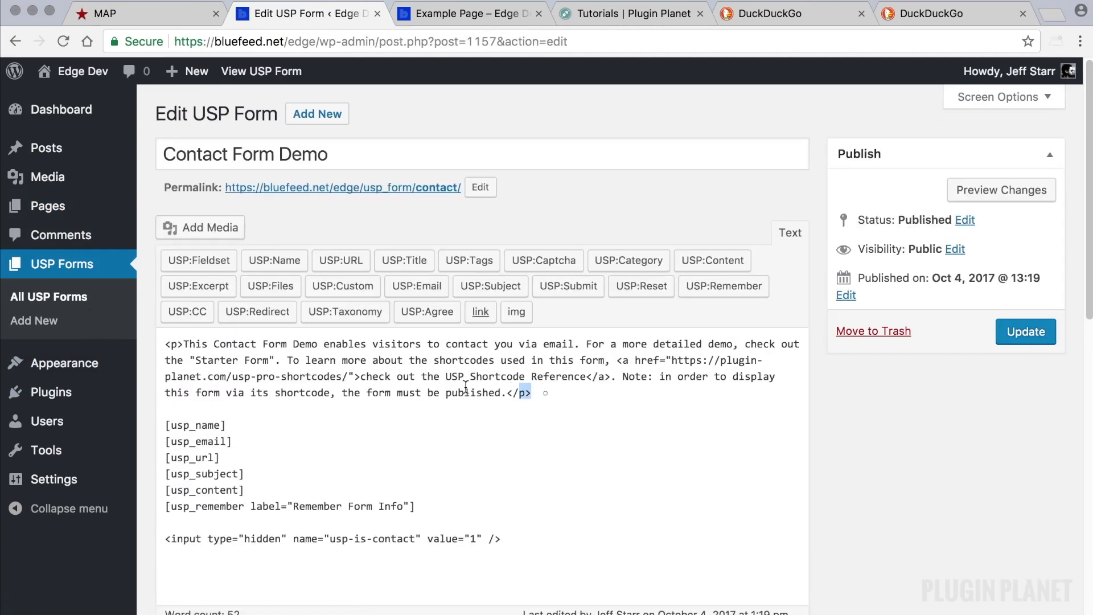
left_click_drag(545, 393, 107, 317)
key("BackSpace")
left_click(166, 375)
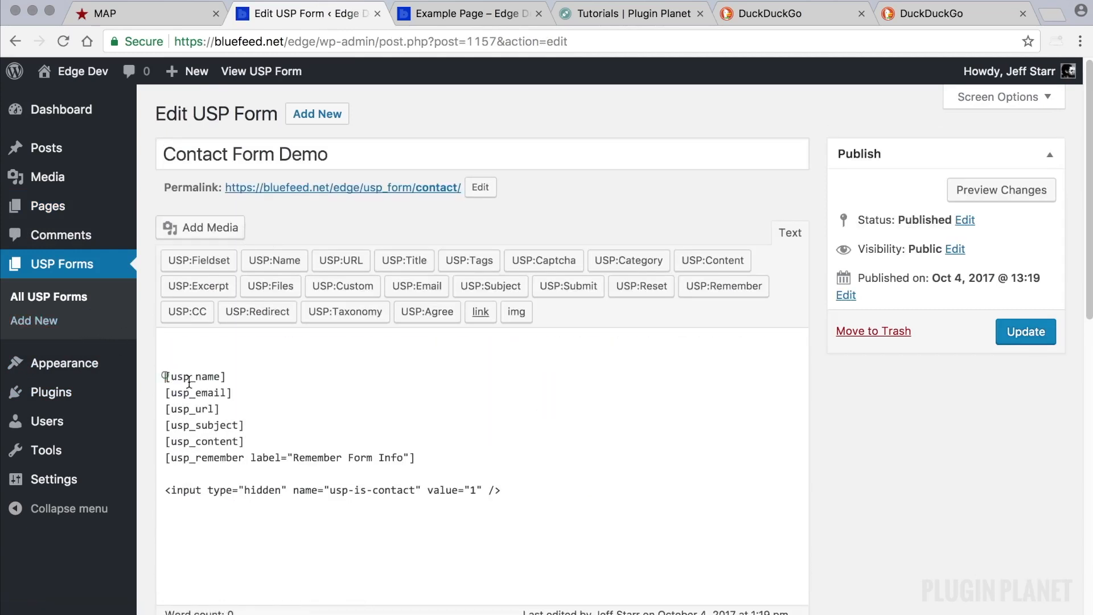
key("BackSpace")
key("BackSpace")
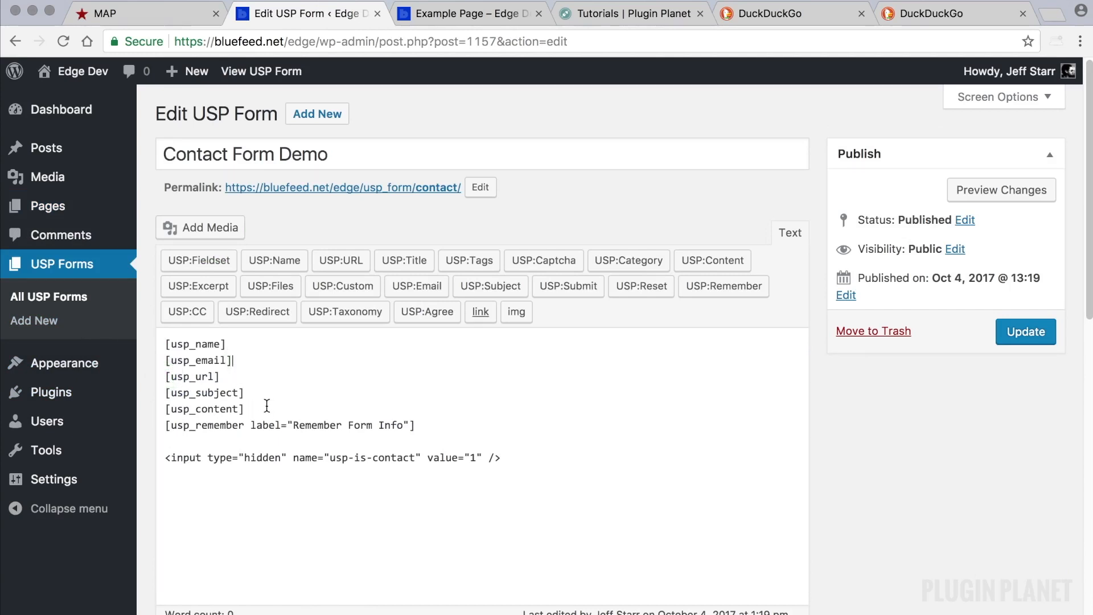
- Delete the [usp_url] line from the Contact Form Demo's content and update the form
left_click_drag(186, 374, 164, 376)
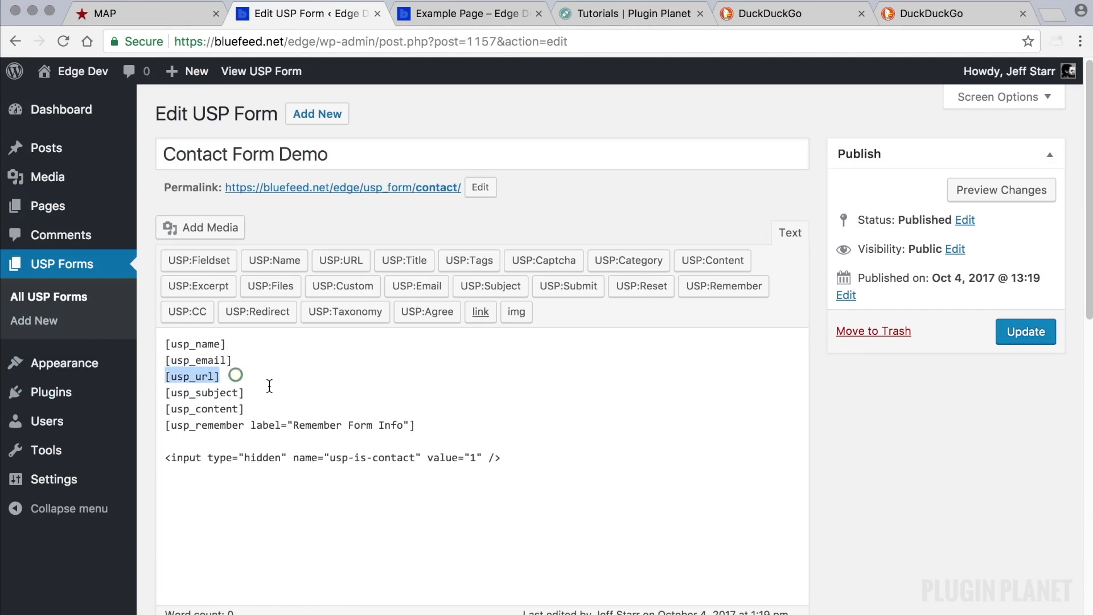
key("BackSpace")
key("BackSpace")
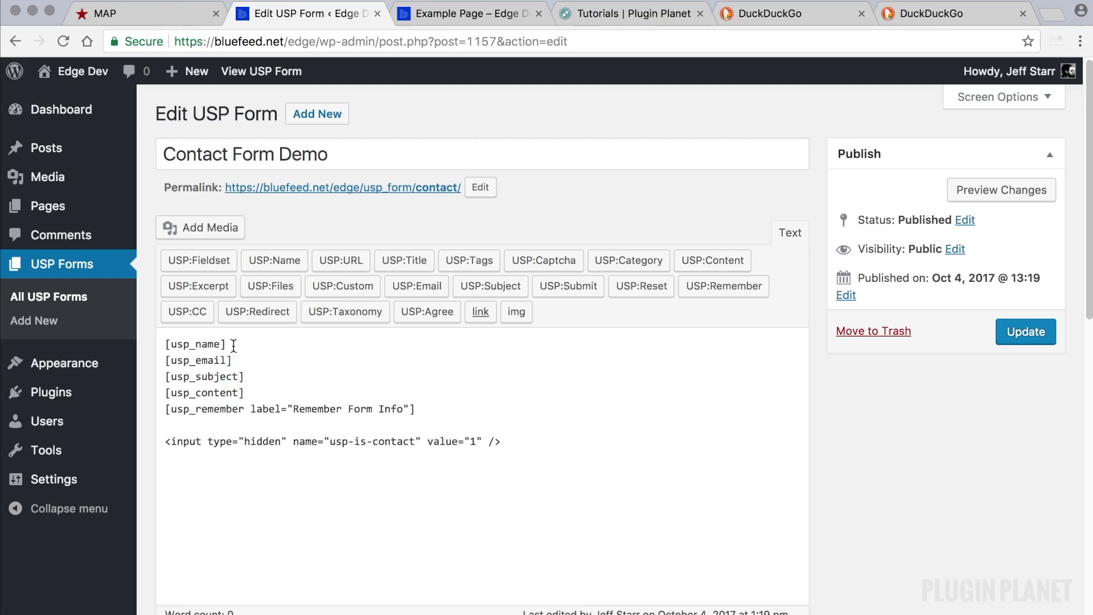
left_click(254, 393)
left_click(427, 407)
left_click(1022, 330)
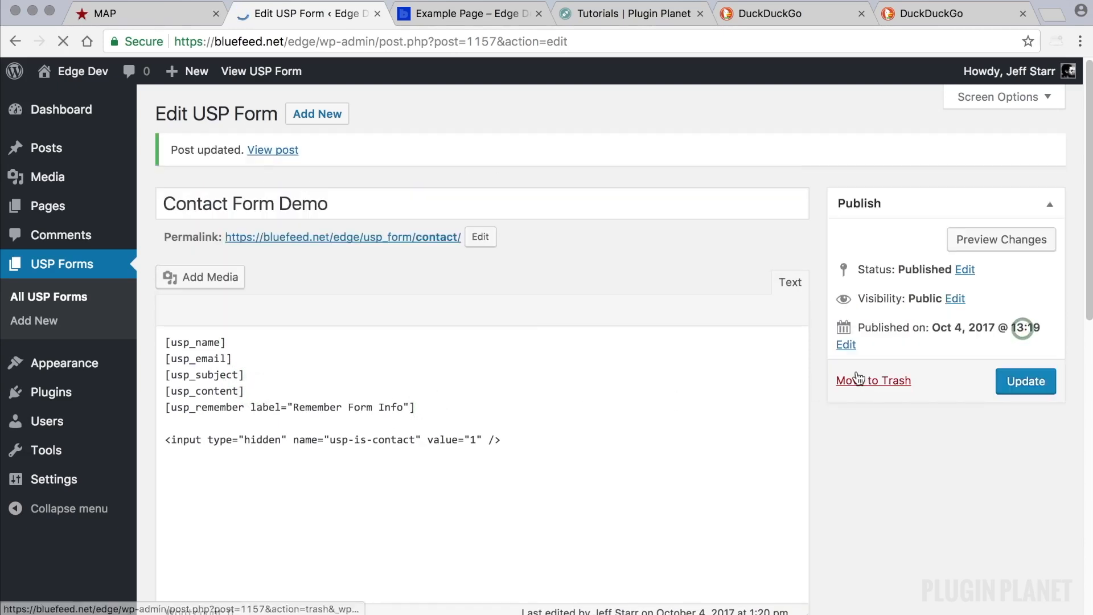
- Reload the published Example Page and examine the contact form's fields, checkbox and submit button
left_click(491, 13)
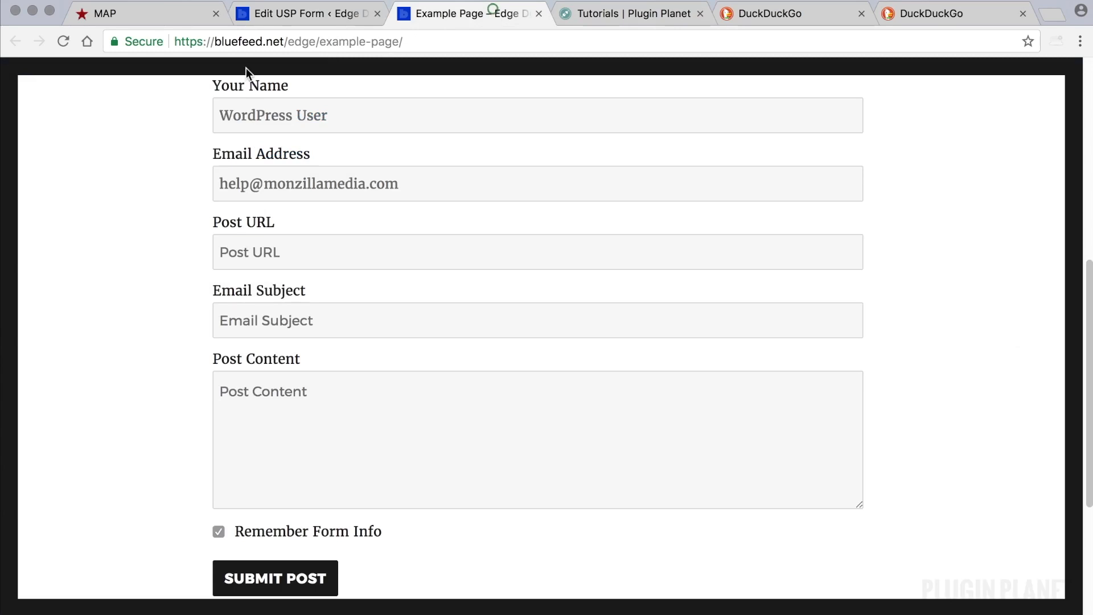
left_click(57, 40)
scroll(151, 124, "up", 5)
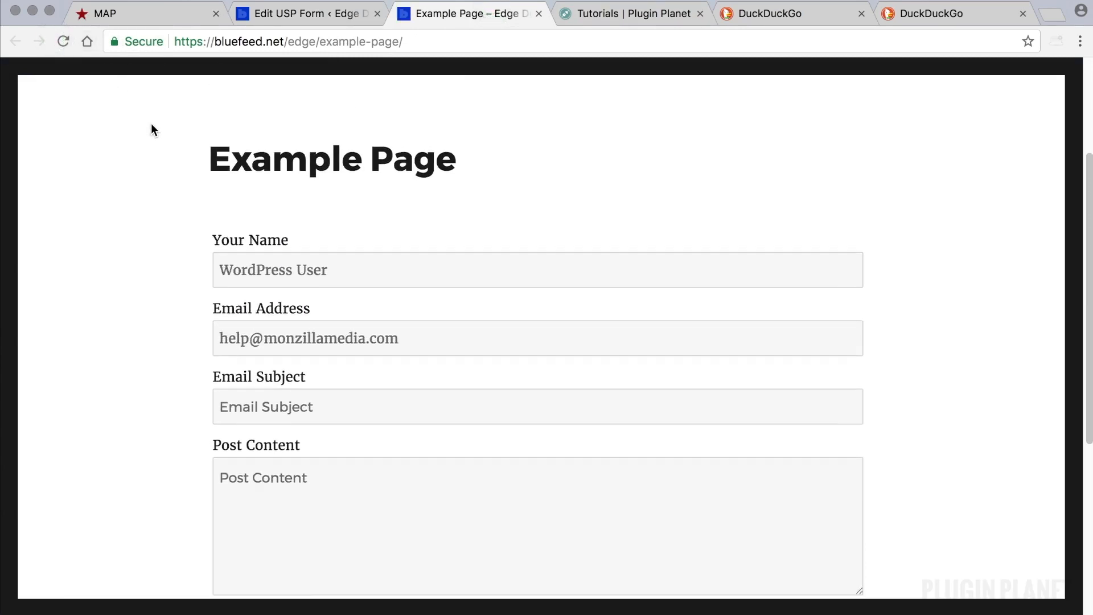
scroll(151, 124, "down", 3)
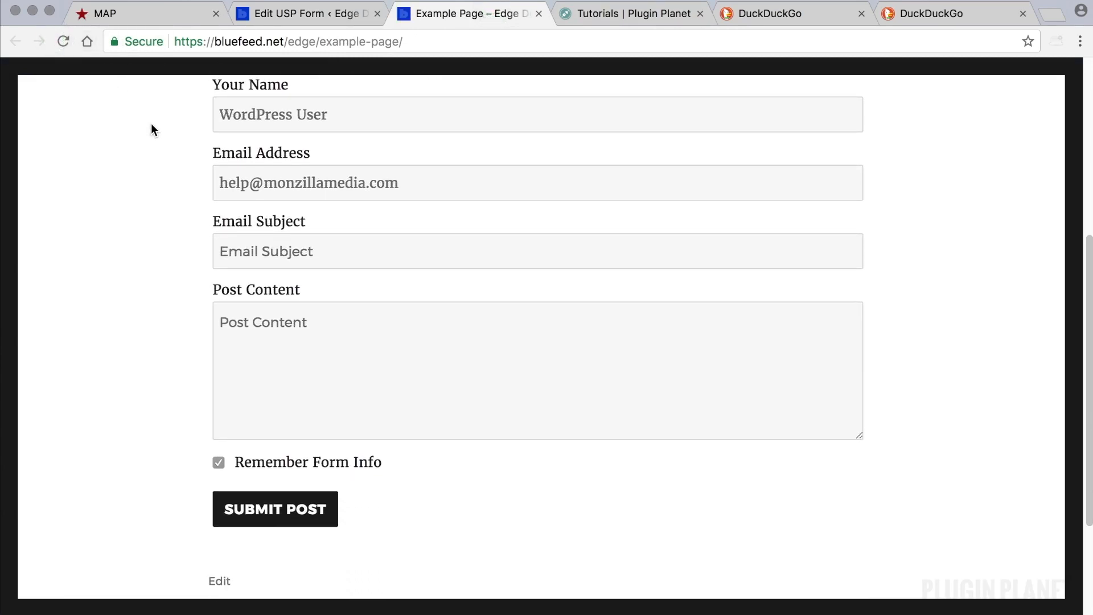
scroll(151, 125, "up", 3)
scroll(151, 124, "down", 2)
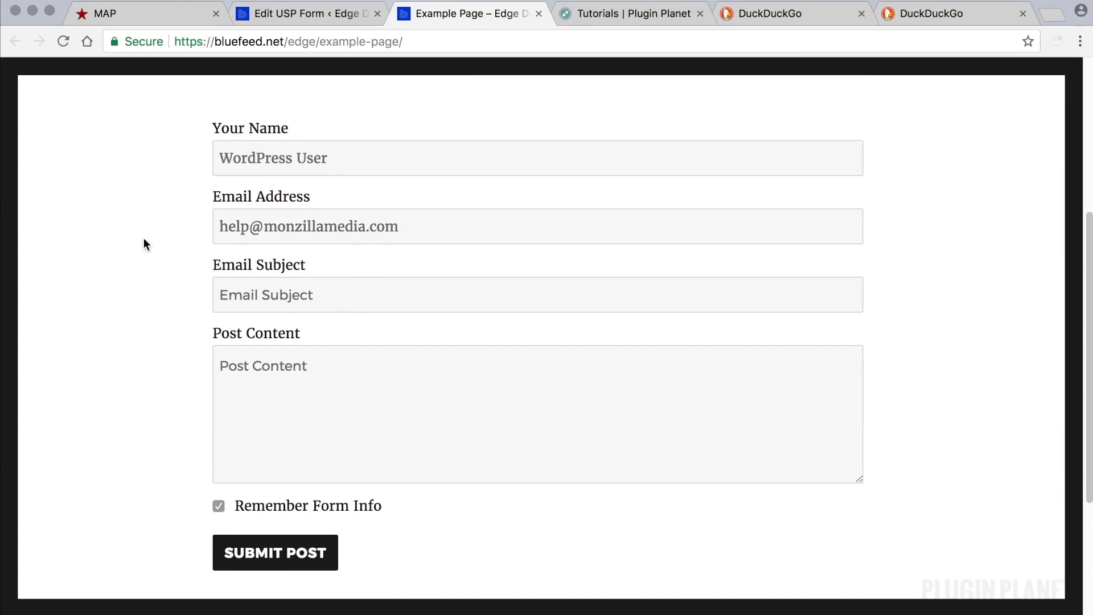
- Compare the prefilled name and email values in the contact form with the logged-in WordPress account's details
left_click_drag(417, 226, 219, 225)
left_click_drag(355, 158, 187, 159)
left_click(188, 157)
left_click(338, 15)
mouse_move(1010, 71)
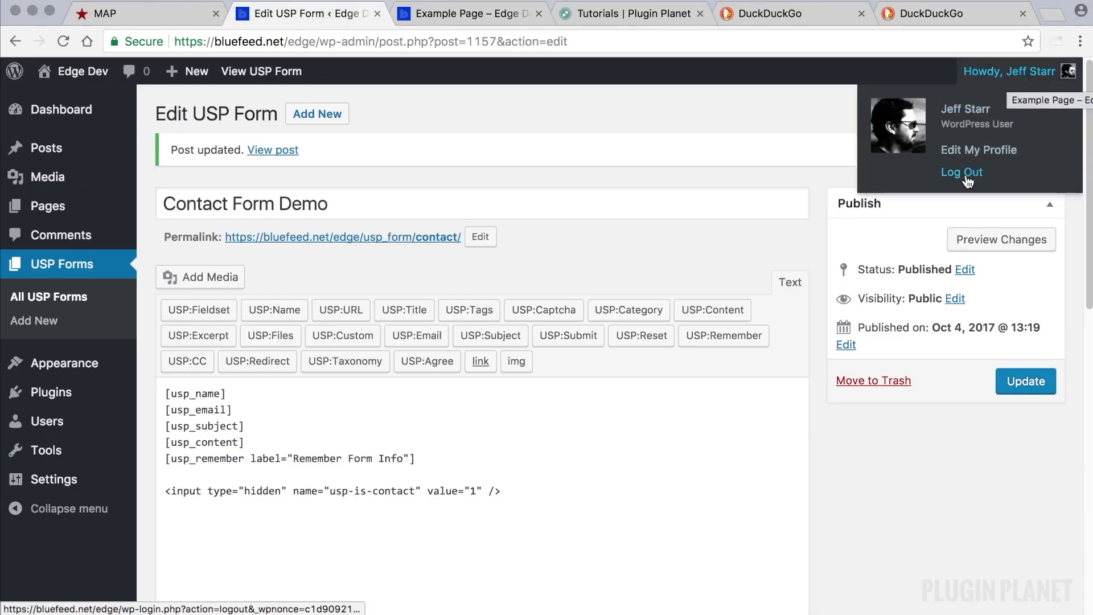
- Clear the Your Name and Email Address fields in the Example Page's contact form and examine their placeholders
left_click(463, 12)
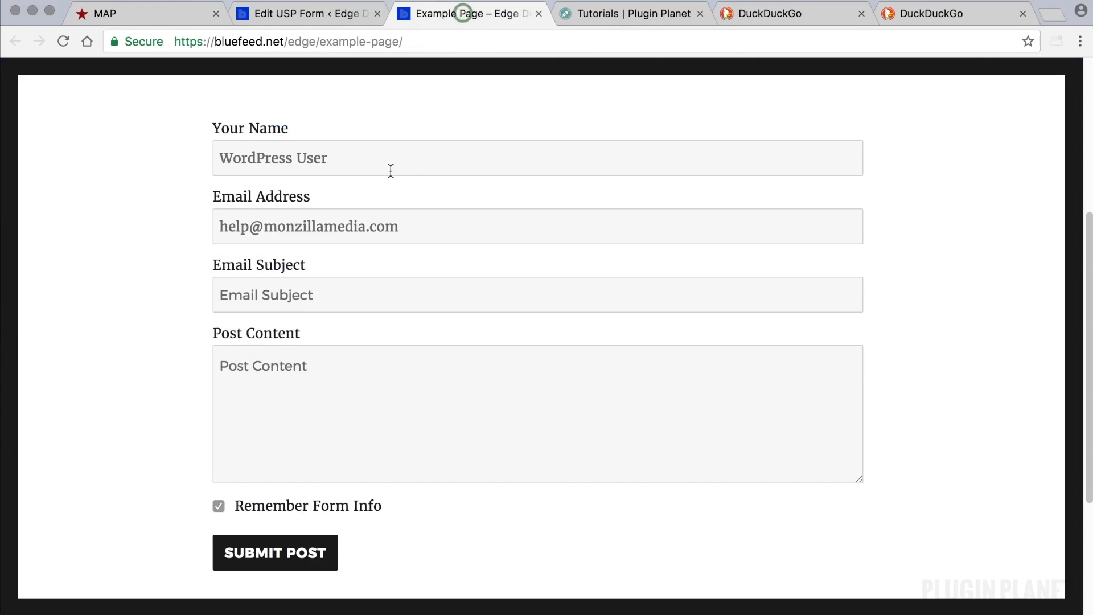
triple_click(338, 160)
key("BackSpace")
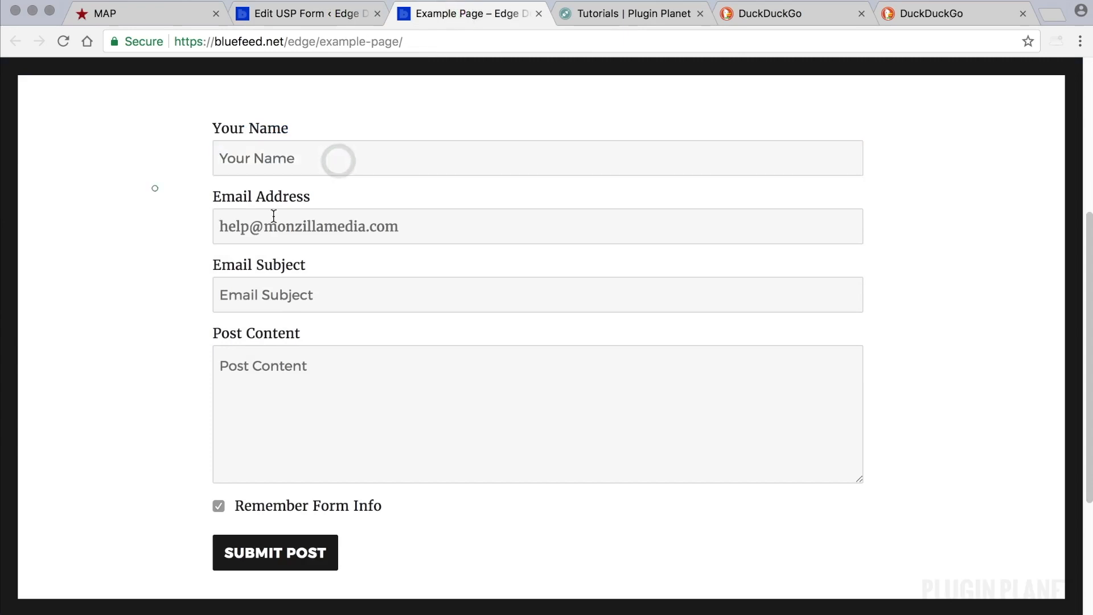
triple_click(273, 216)
key("BackSpace")
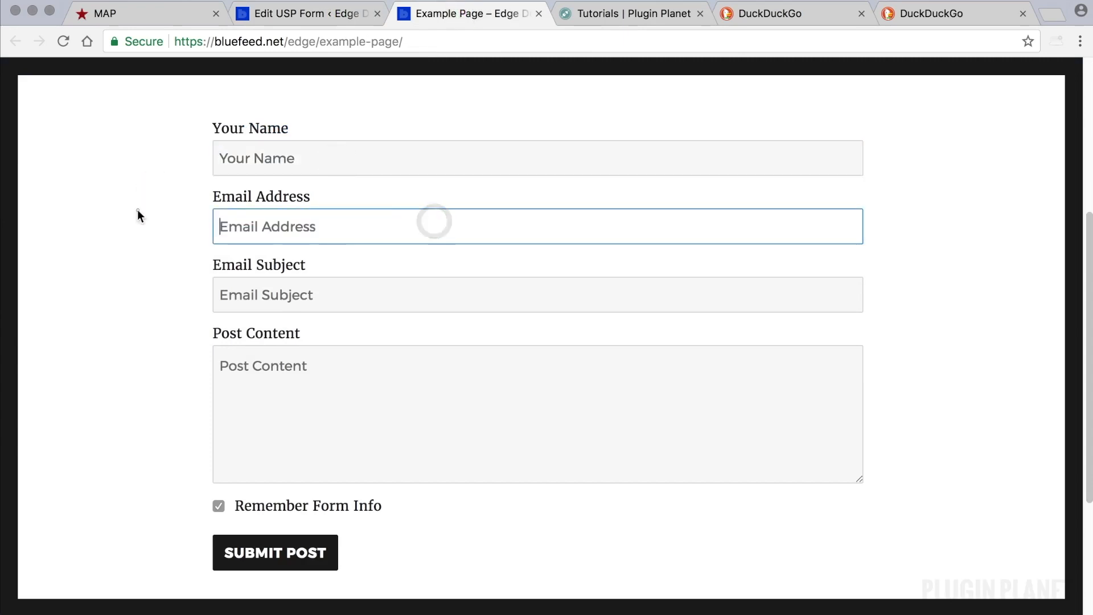
left_click(138, 210)
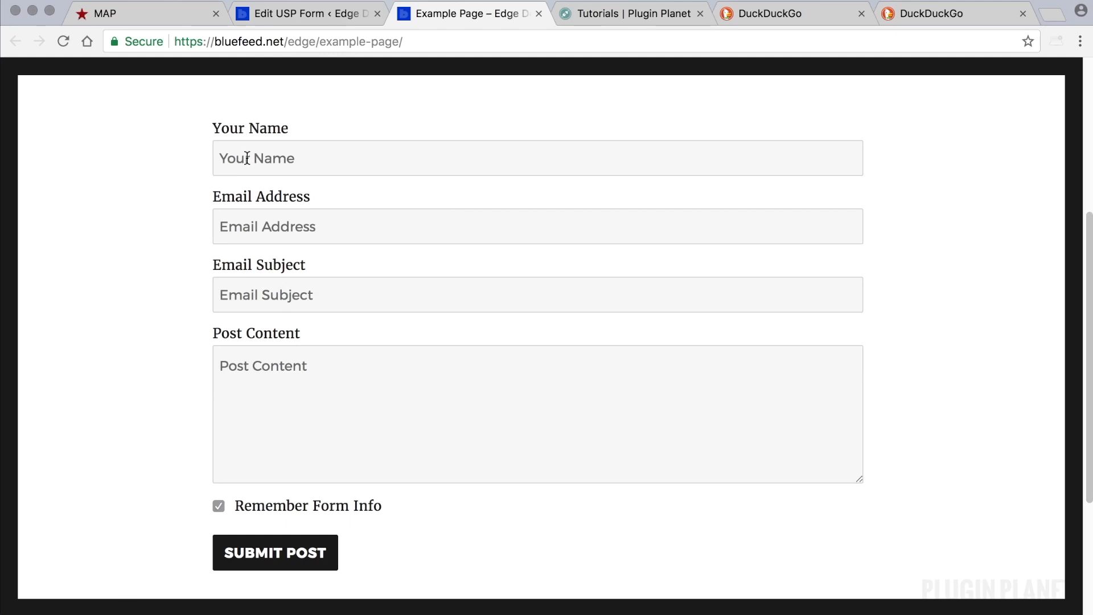
mouse_move(247, 157)
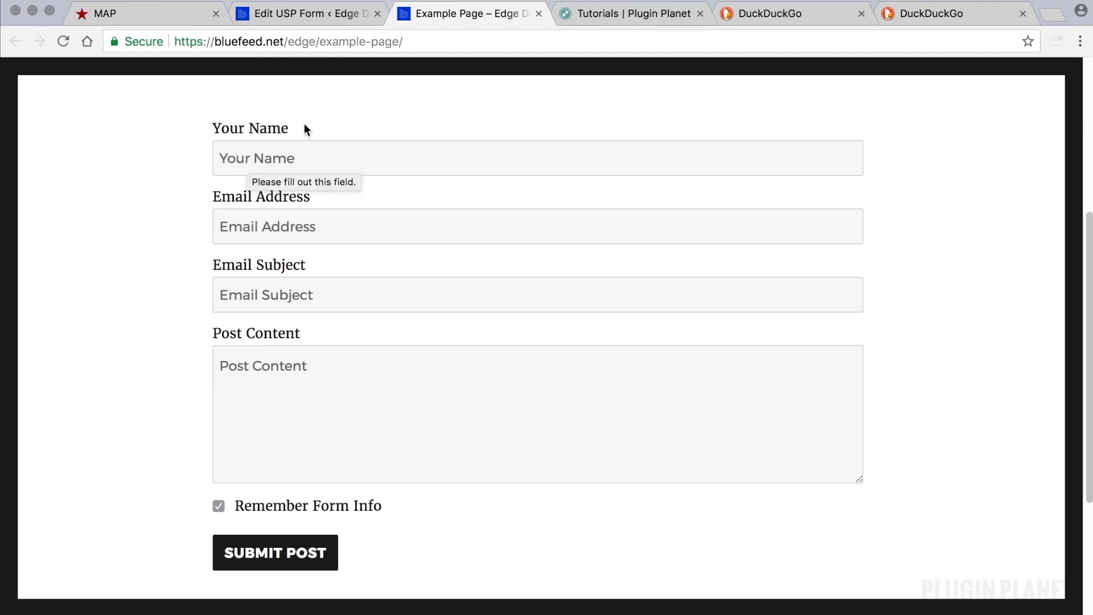
- Close the published Example Page and copy the entire content of the Contact Form Demo from its editor
left_click(539, 14)
left_click(330, 19)
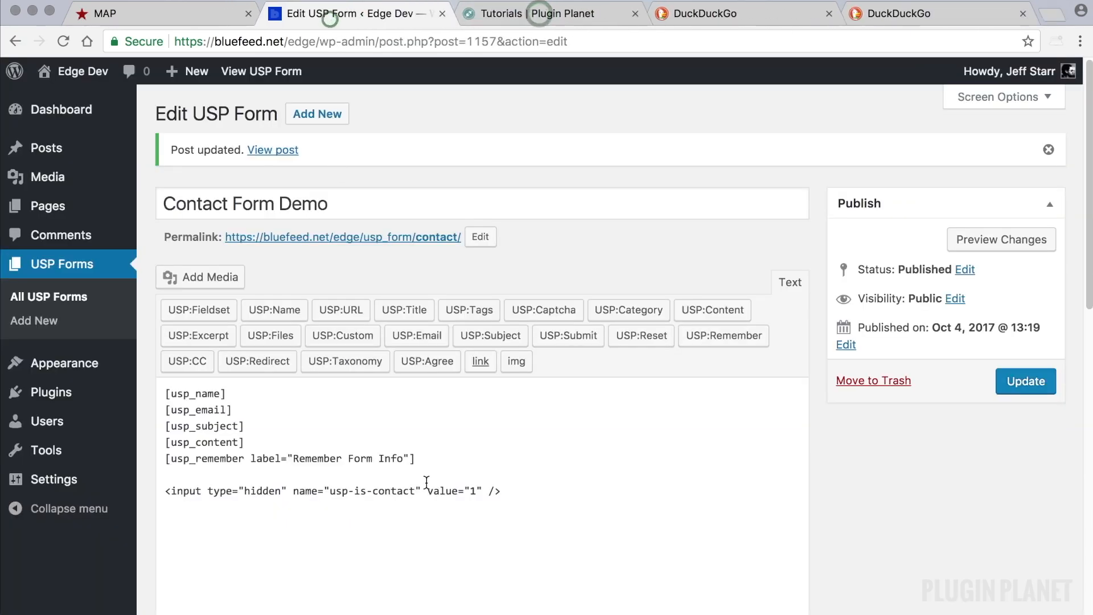
scroll(426, 482, "down", 3)
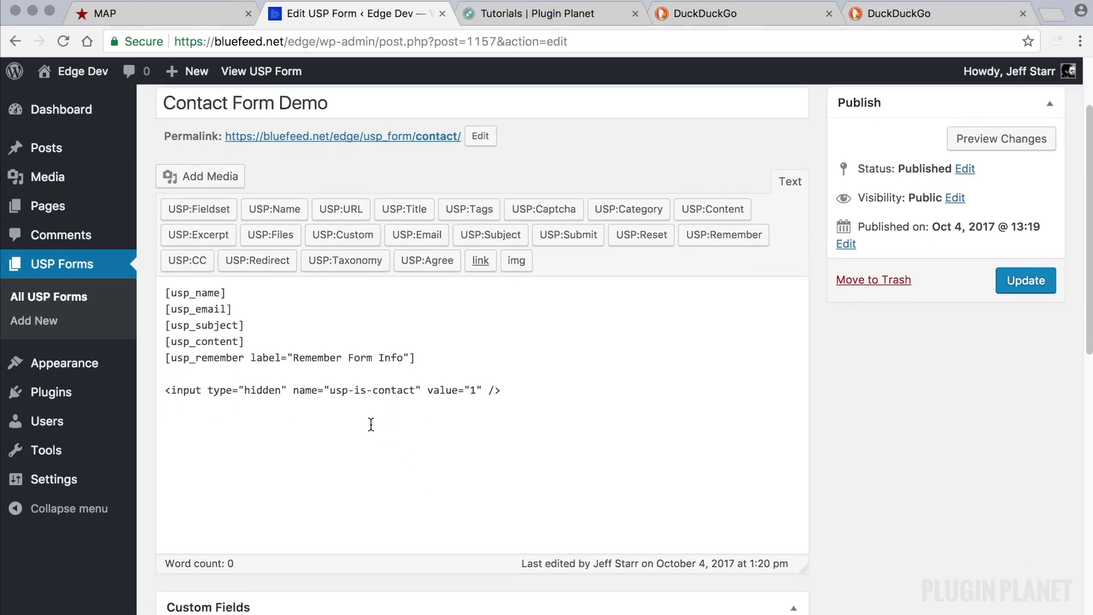
left_click_drag(507, 392, 65, 277)
key("super+c")
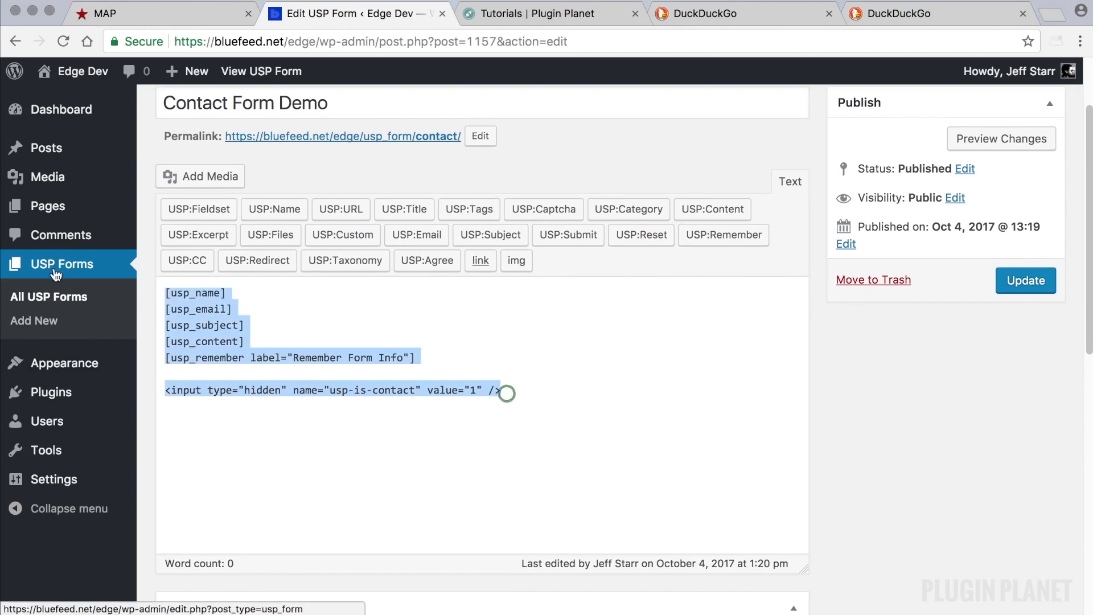
- Create a USP form titled New Contact Form, paste the copied Contact Form Demo content into it and publish it
left_click(56, 299)
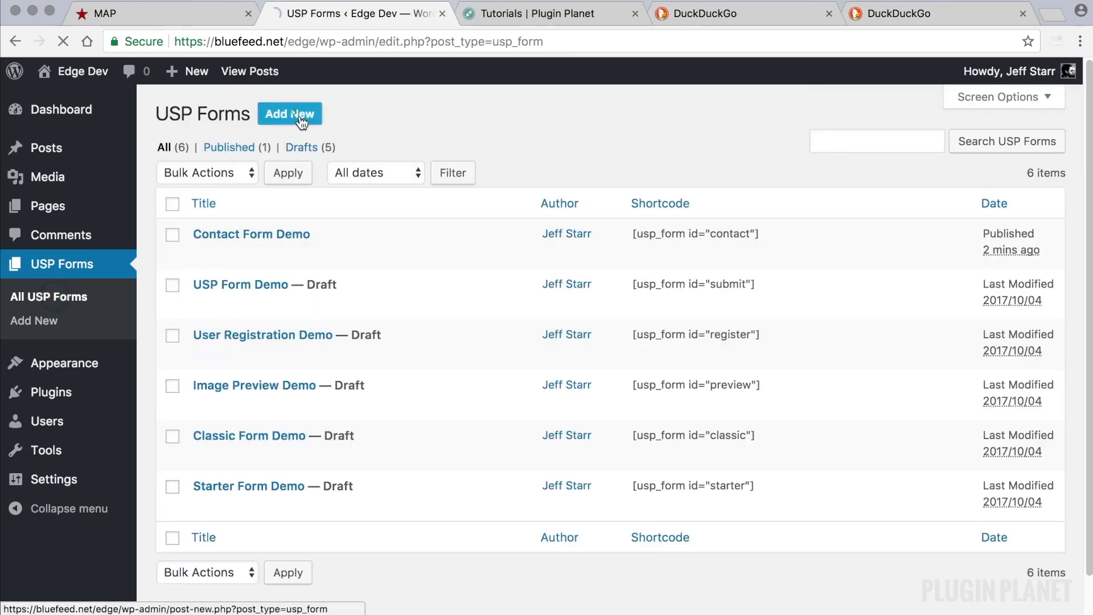
left_click(301, 116)
type("New Contact Form")
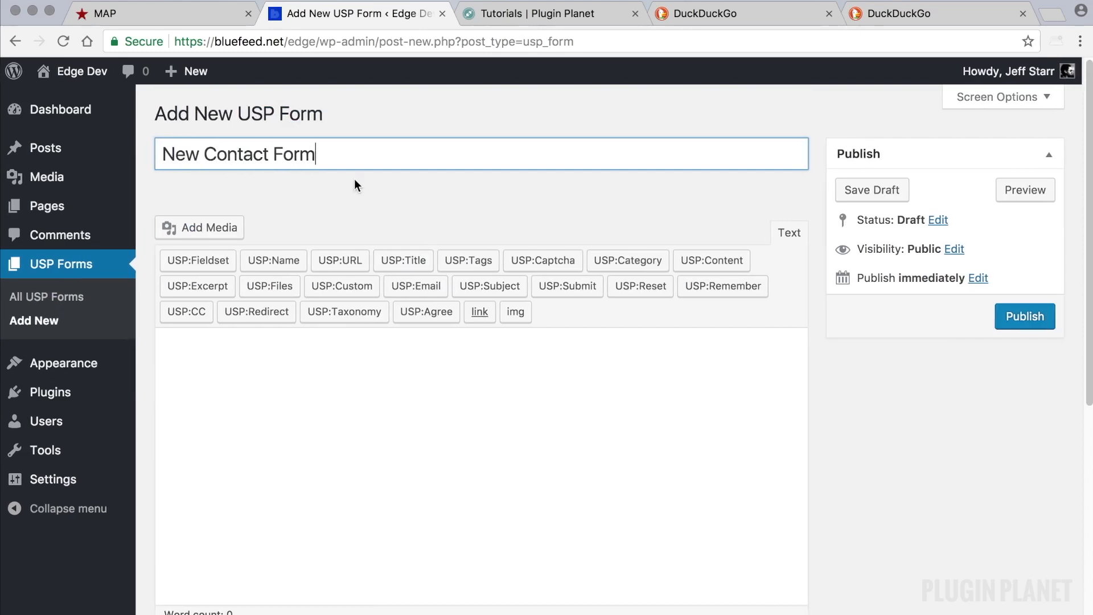
left_click(370, 350)
key("super+v")
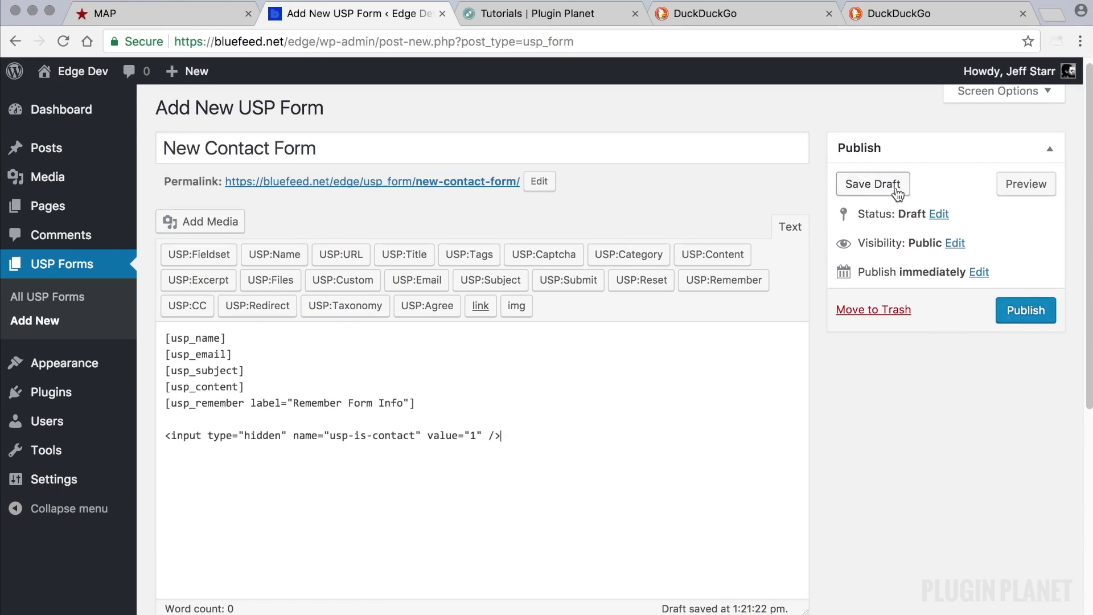
left_click(1032, 310)
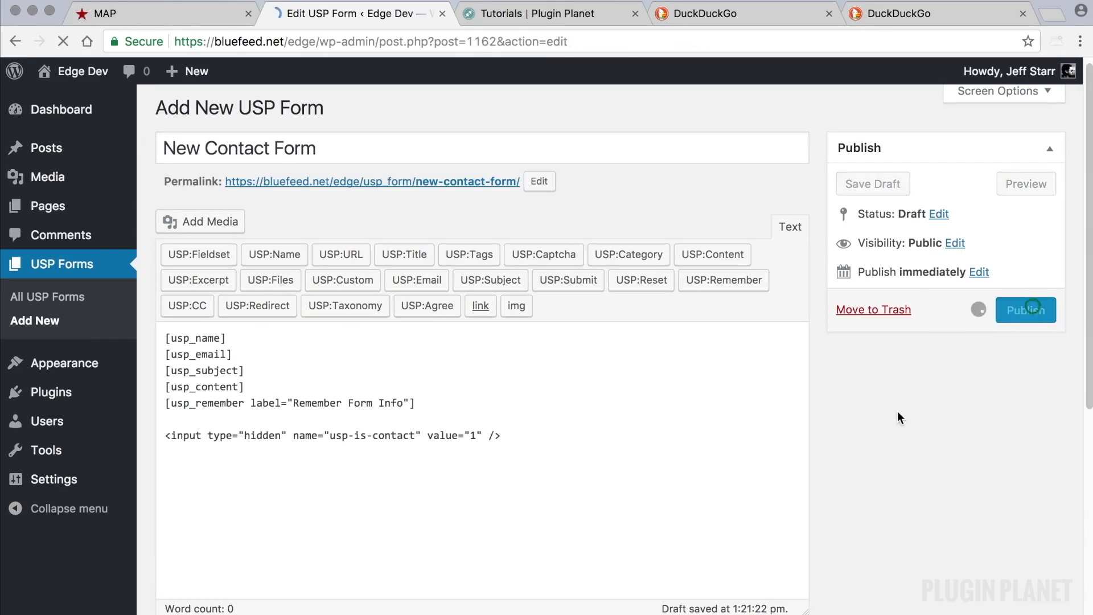
scroll(749, 394, "down", 3)
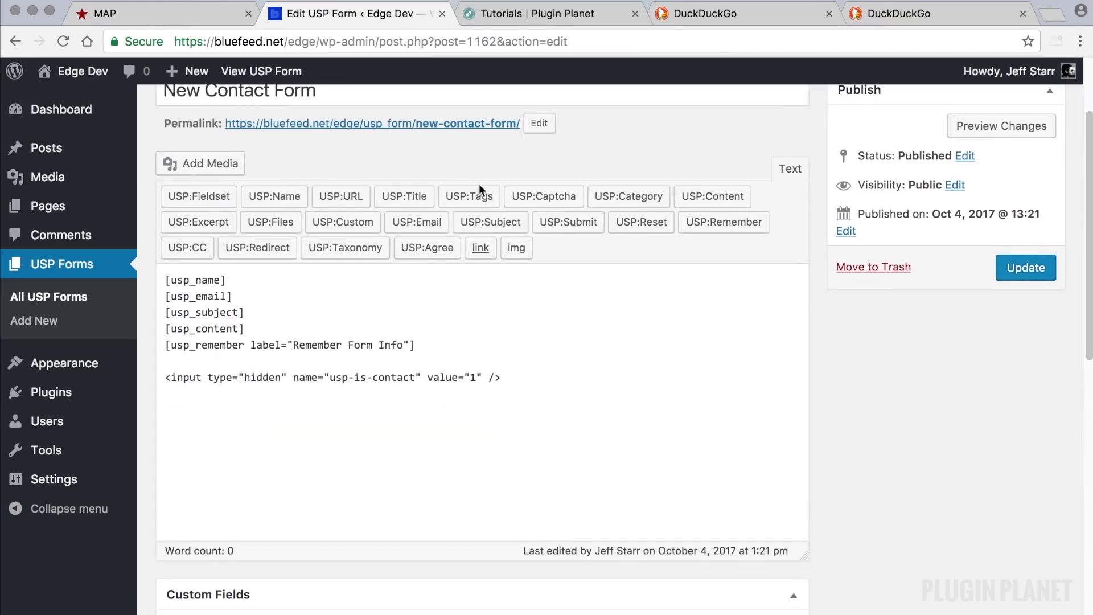
- Replace the Example Page's content with the New Contact Form's shortcode [usp_form id="new-contact-form"] and update the page
left_click(90, 298)
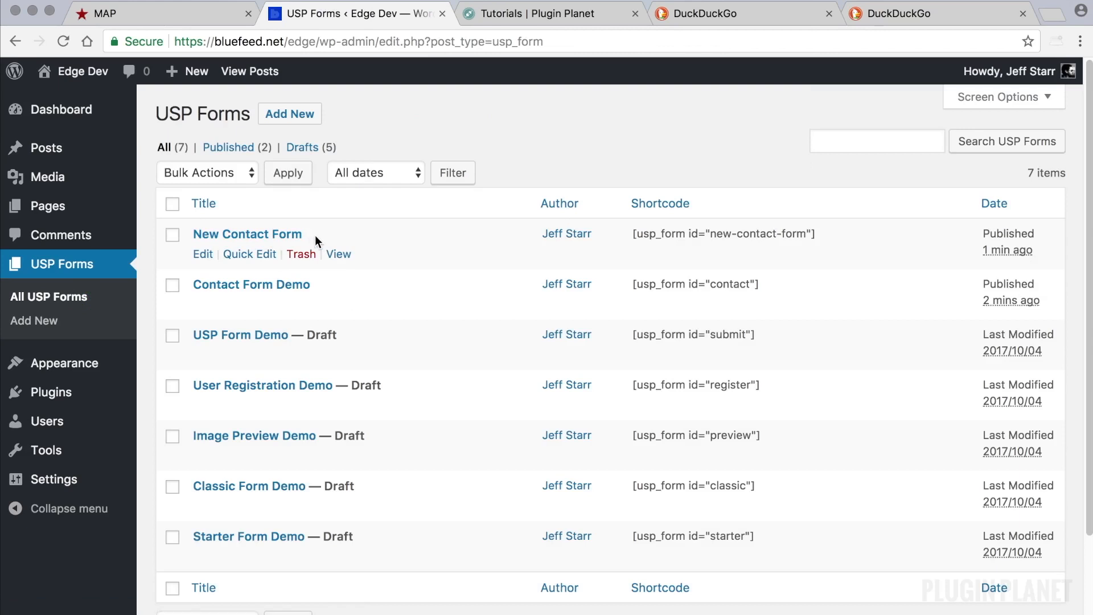
left_click_drag(829, 234, 657, 233)
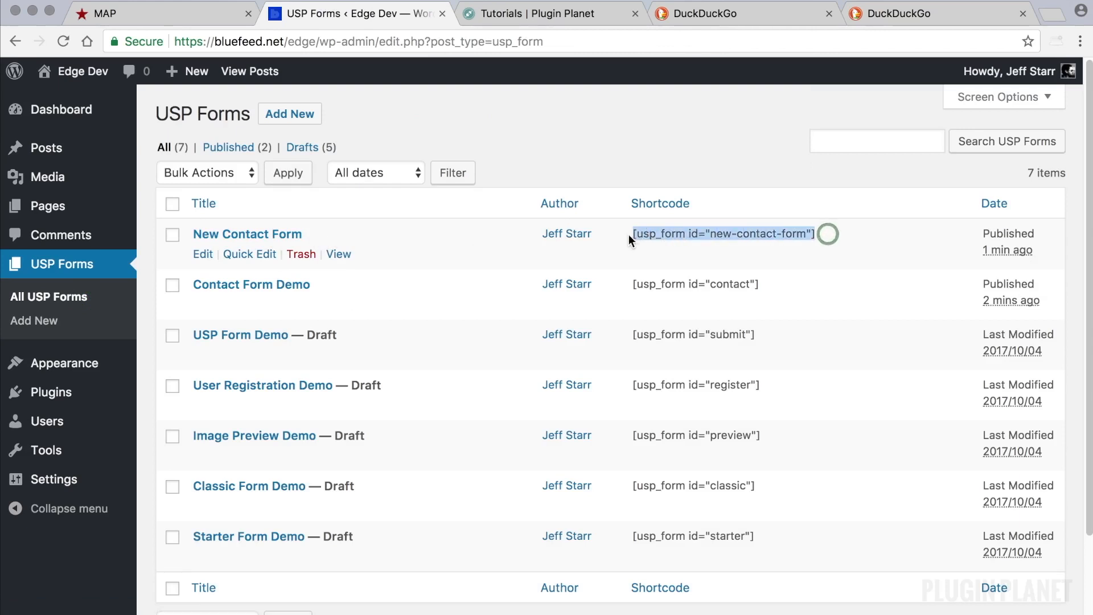
left_click(64, 215)
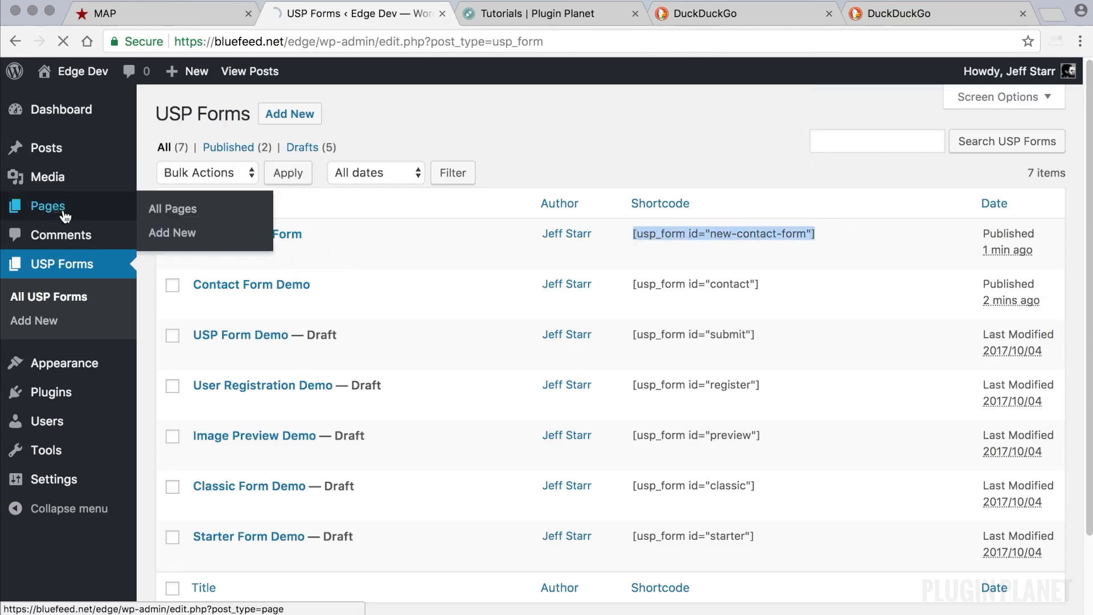
left_click(242, 338)
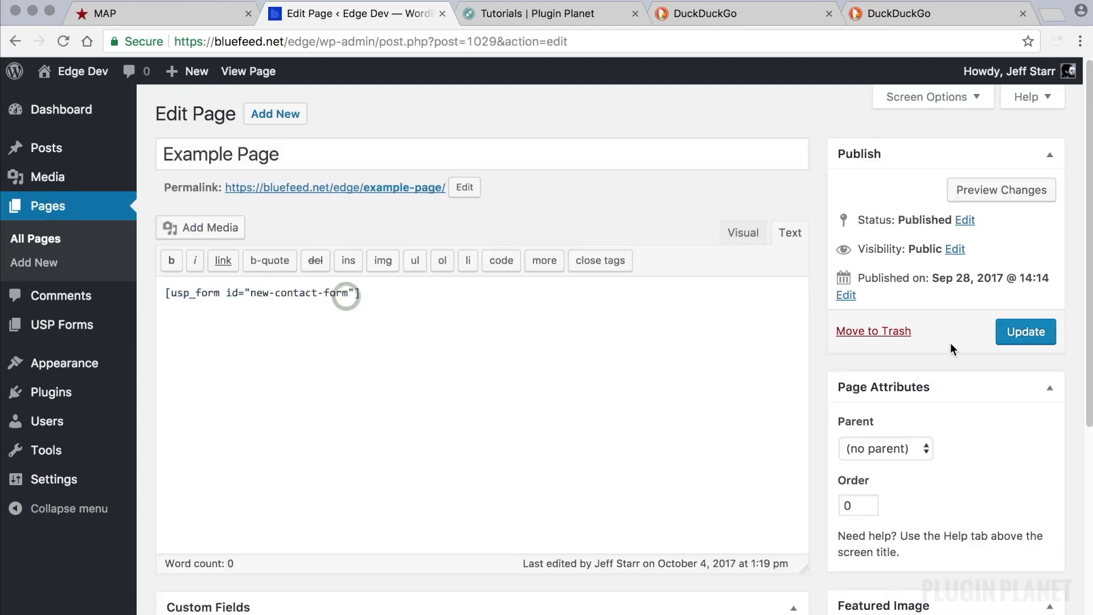
left_click(1027, 333)
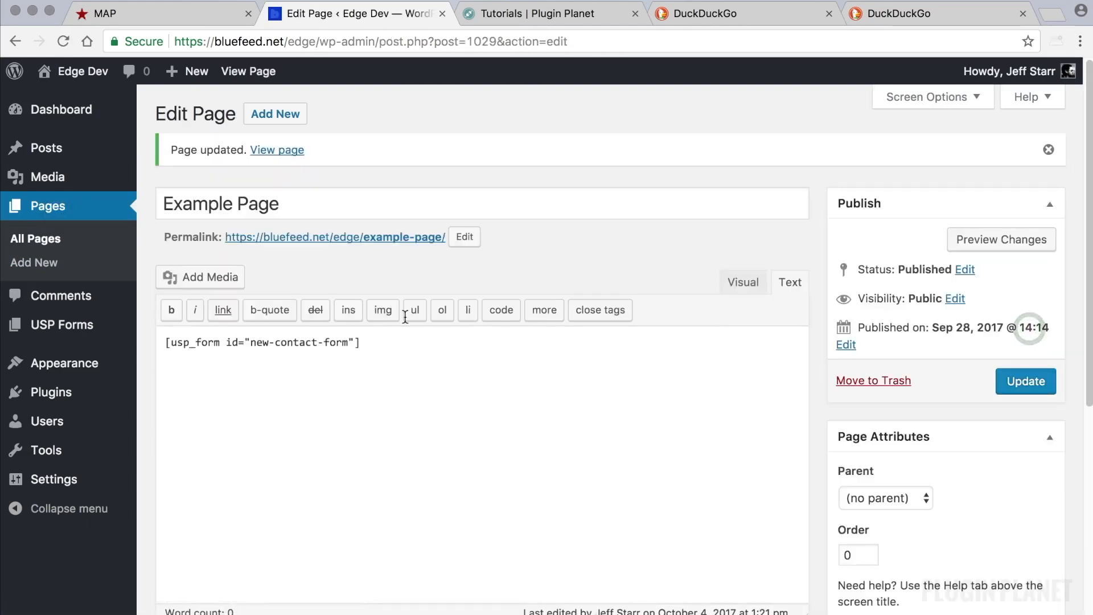
- View the updated Example Page in a new tab to check its contact form, and return to the list of USP forms
right_click(285, 150)
left_click(313, 155)
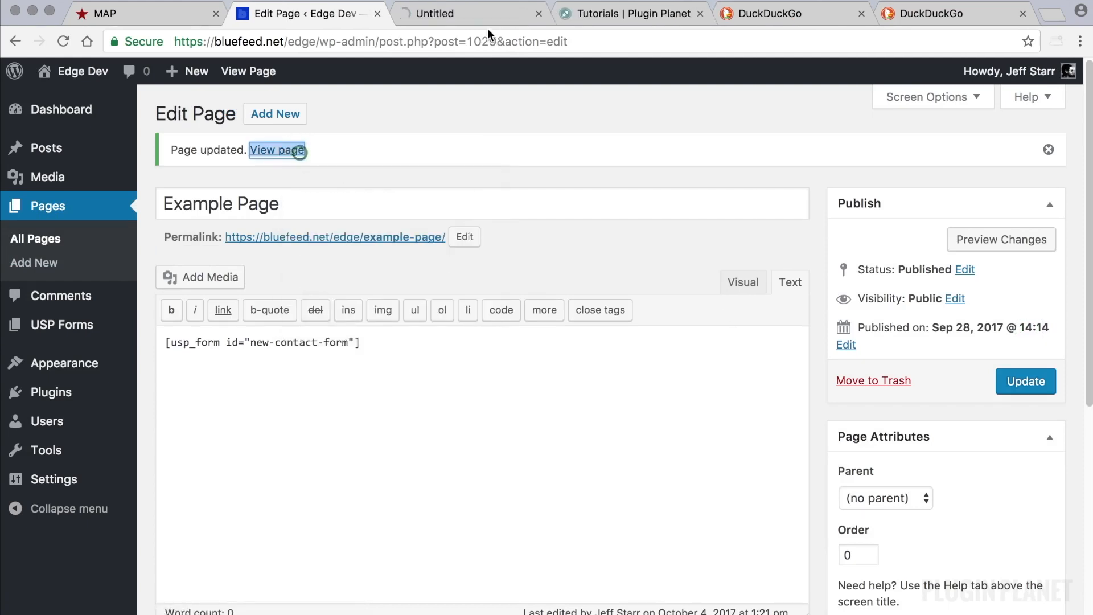
left_click(473, 14)
scroll(566, 188, "down", 3)
scroll(565, 185, "down", 3)
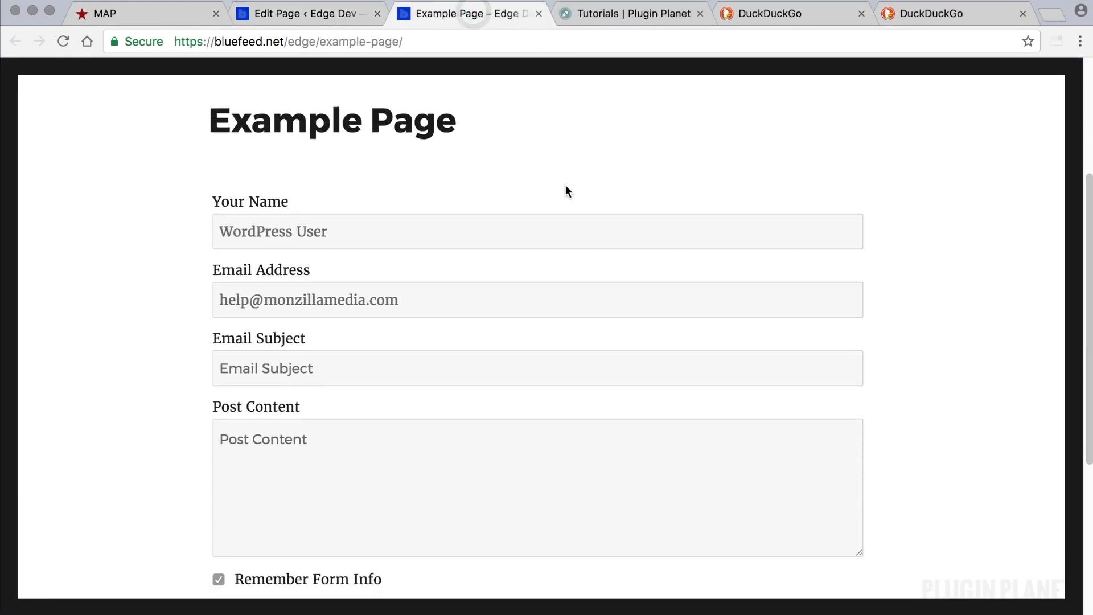
scroll(547, 160, "up", 2)
left_click(538, 14)
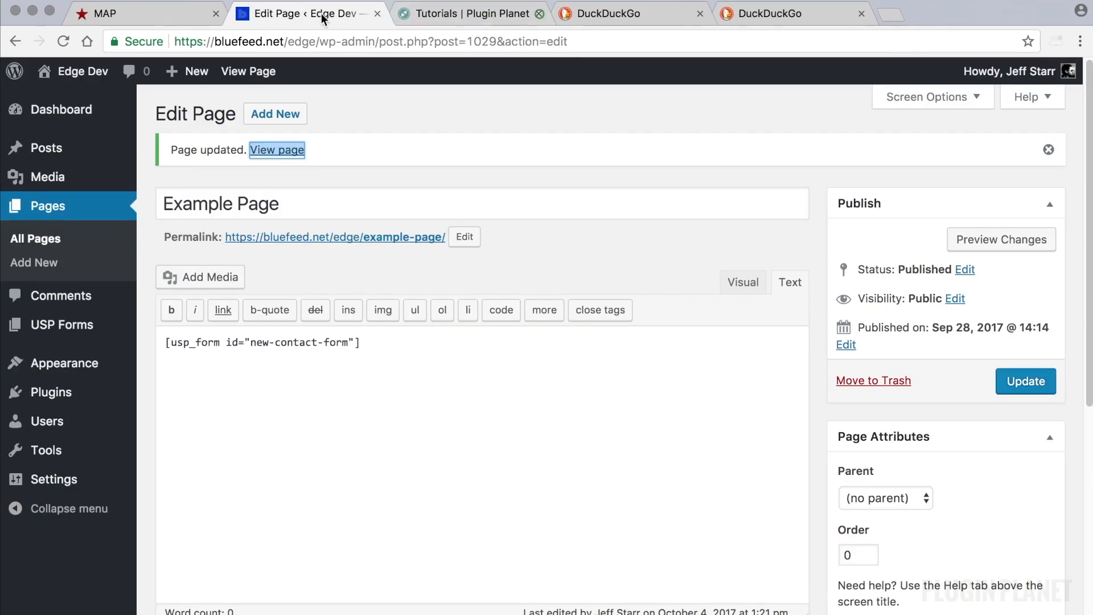
left_click(86, 323)
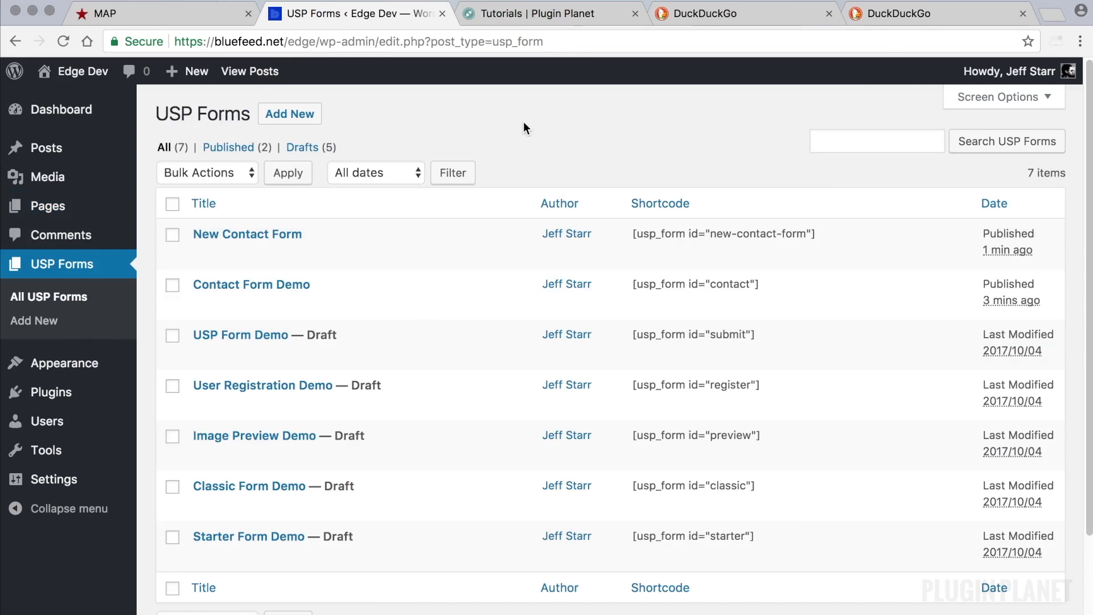
- Search the Plugin Planet tutorials site for "usp contact form" and open the article USP Pro – Make a Contact Form
left_click(542, 13)
scroll(833, 396, "down", 6)
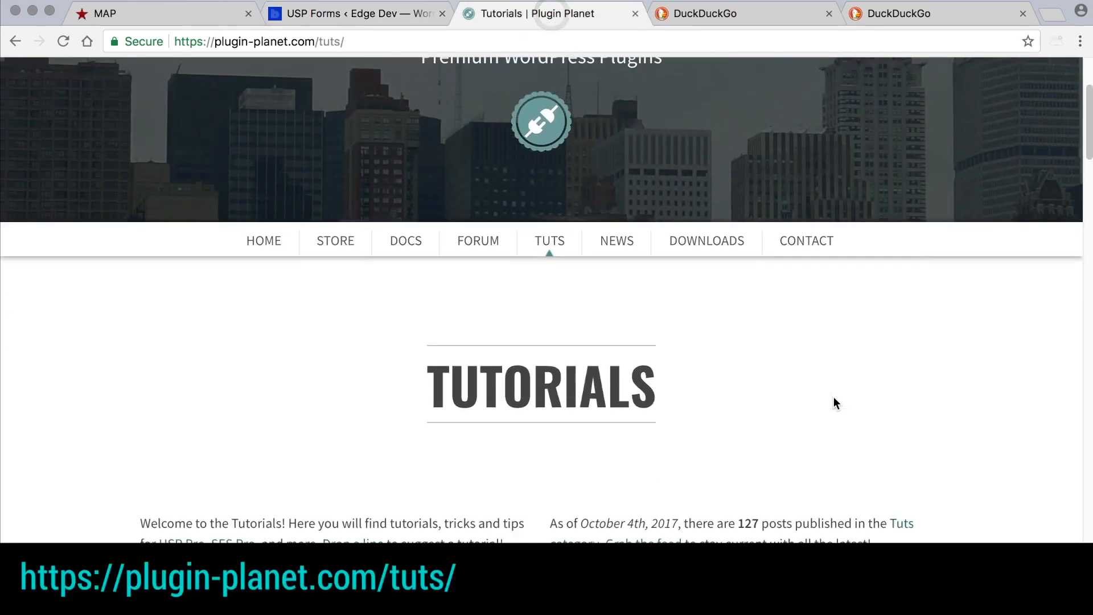
left_click(805, 461)
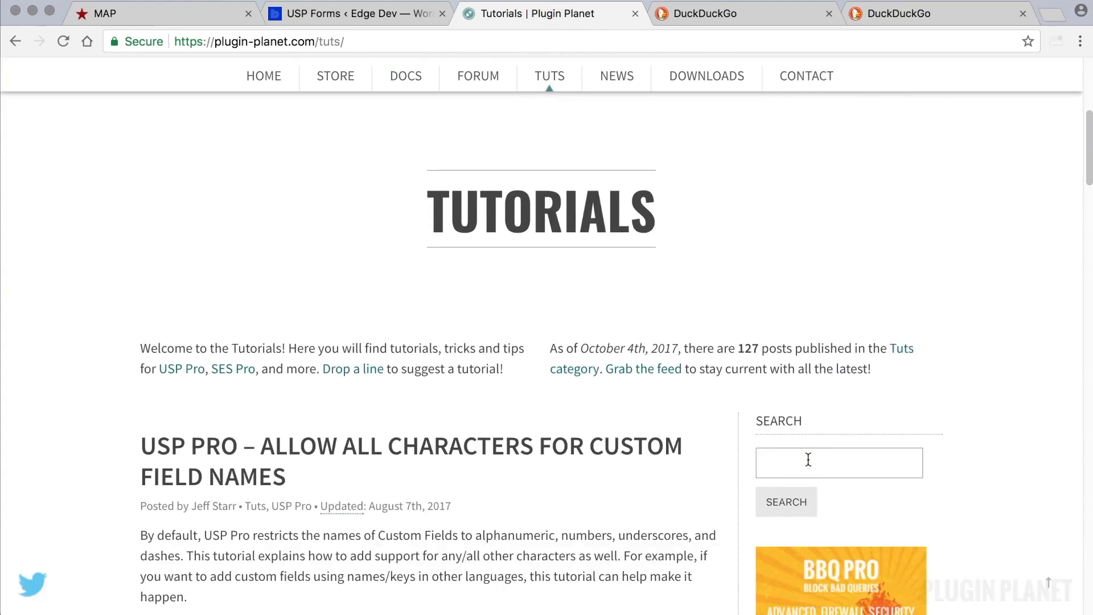
type("usp con")
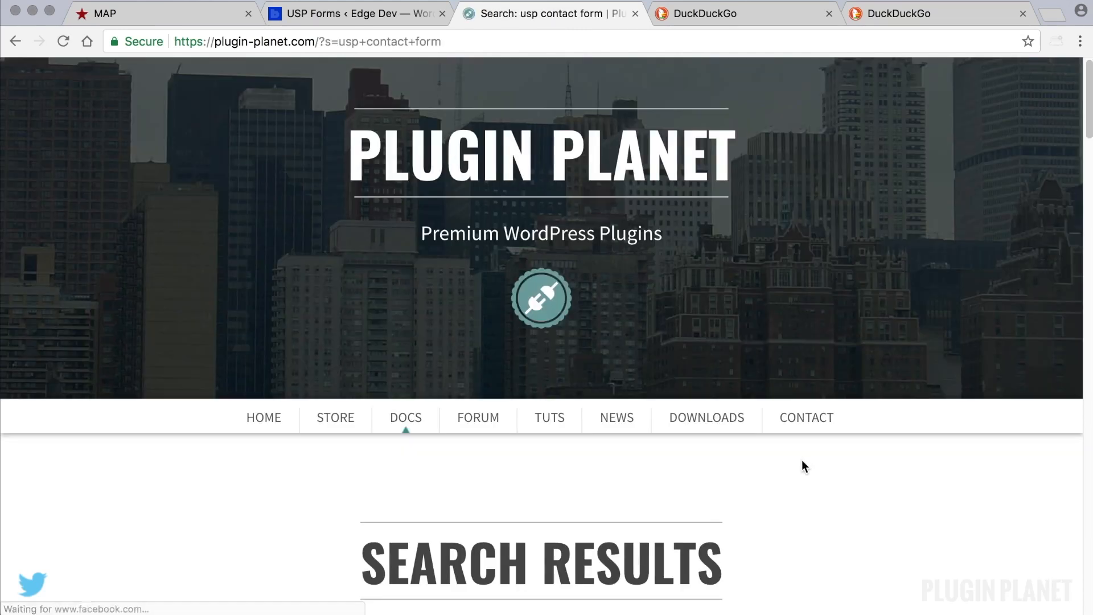
scroll(803, 461, "down", 7)
scroll(801, 460, "down", 4)
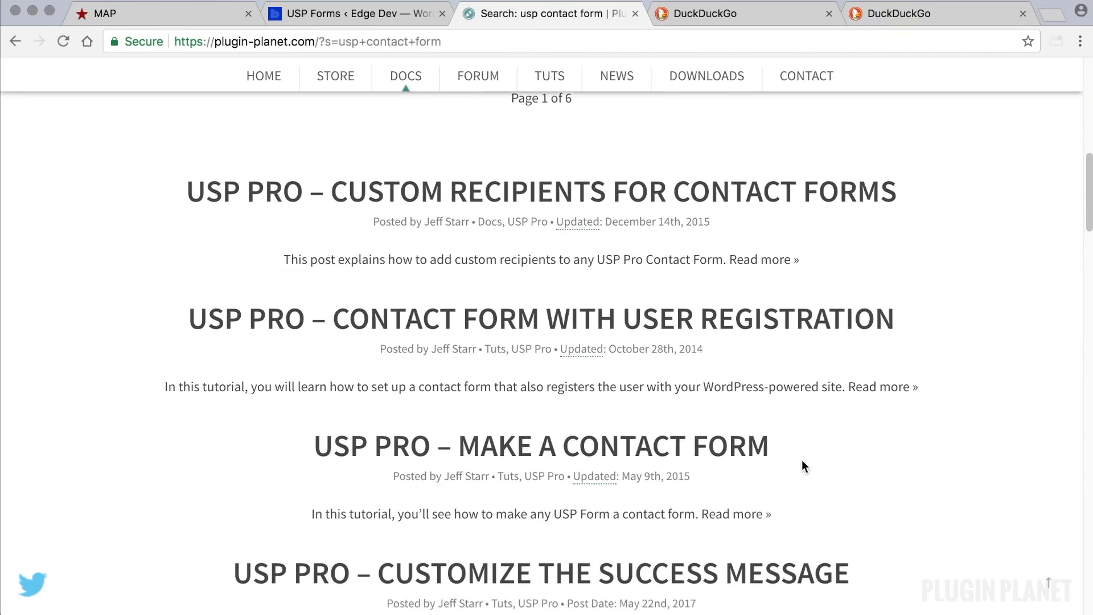
left_click(540, 424)
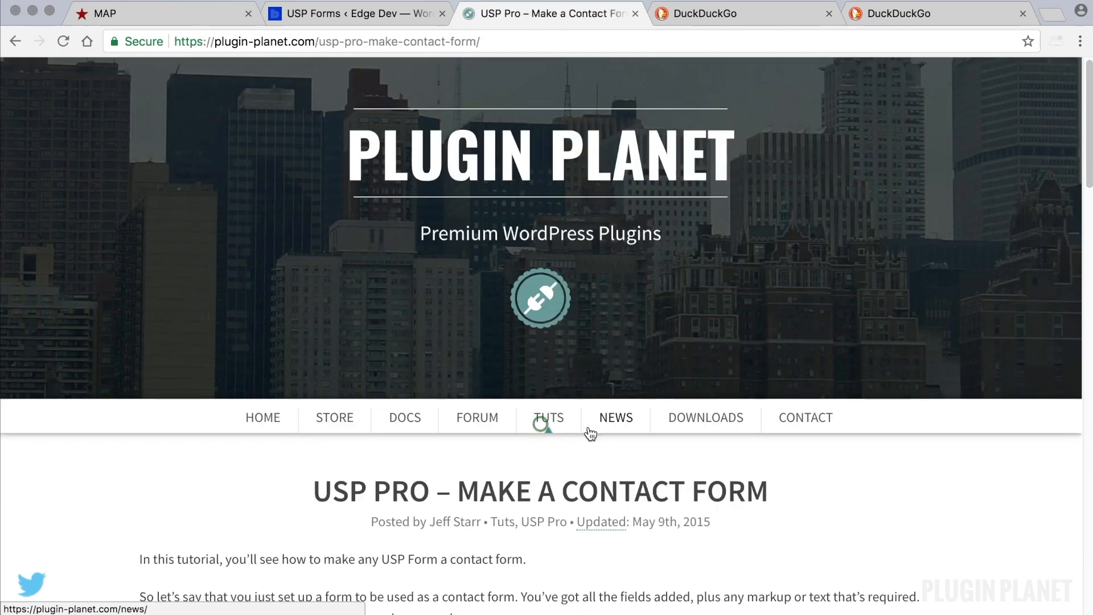
- Read the article's contact form instructions and copy the [usp_email] shortcode from its first step
scroll(588, 430, "down", 2)
scroll(589, 427, "down", 5)
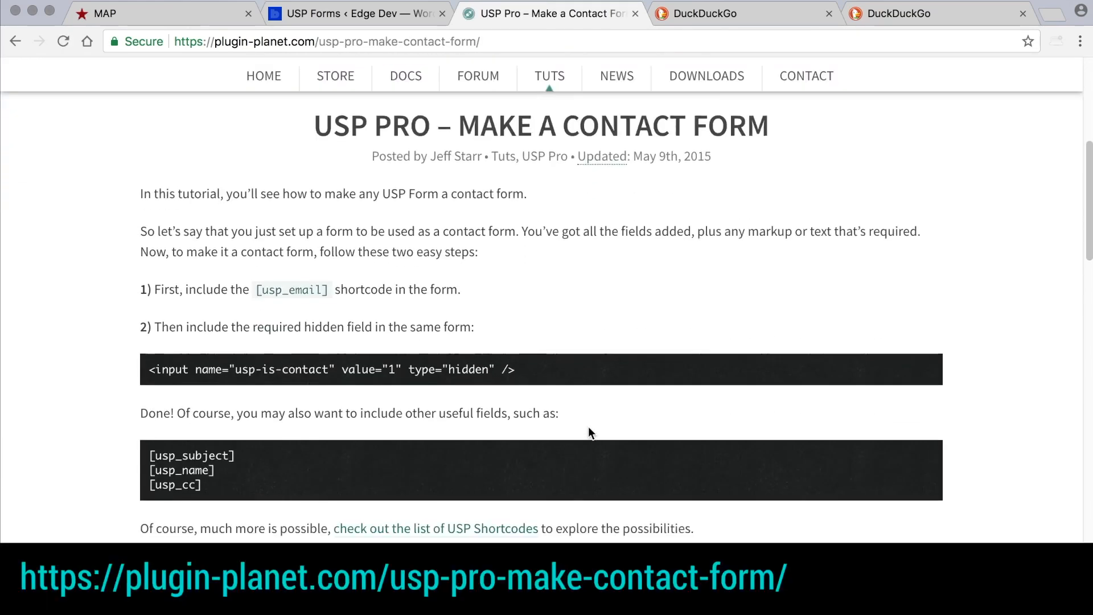
scroll(588, 427, "down", 1)
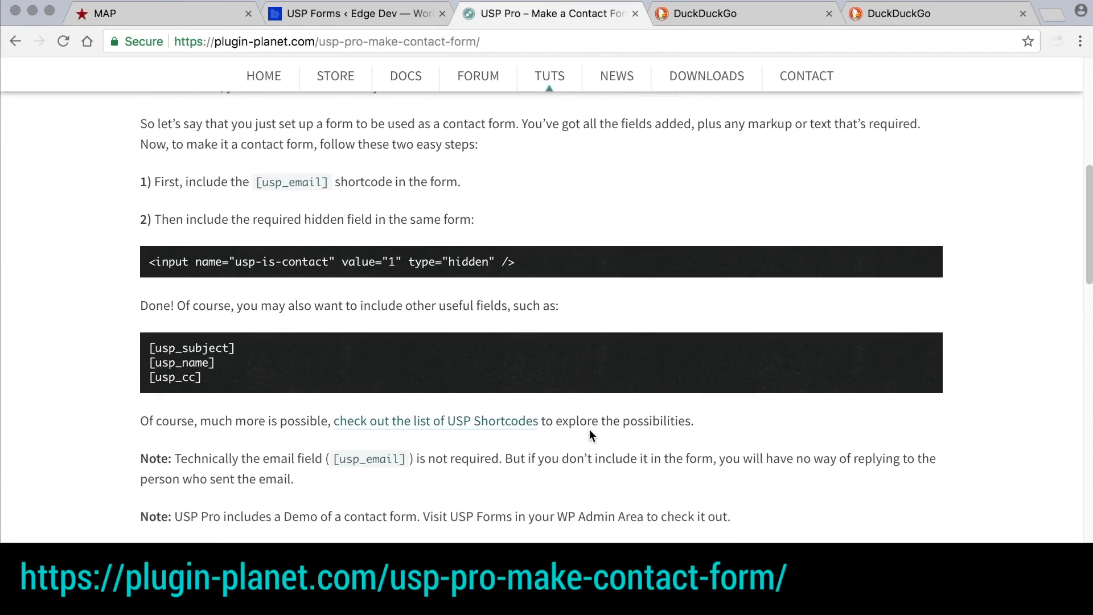
left_click_drag(331, 181, 257, 182)
key("super+c")
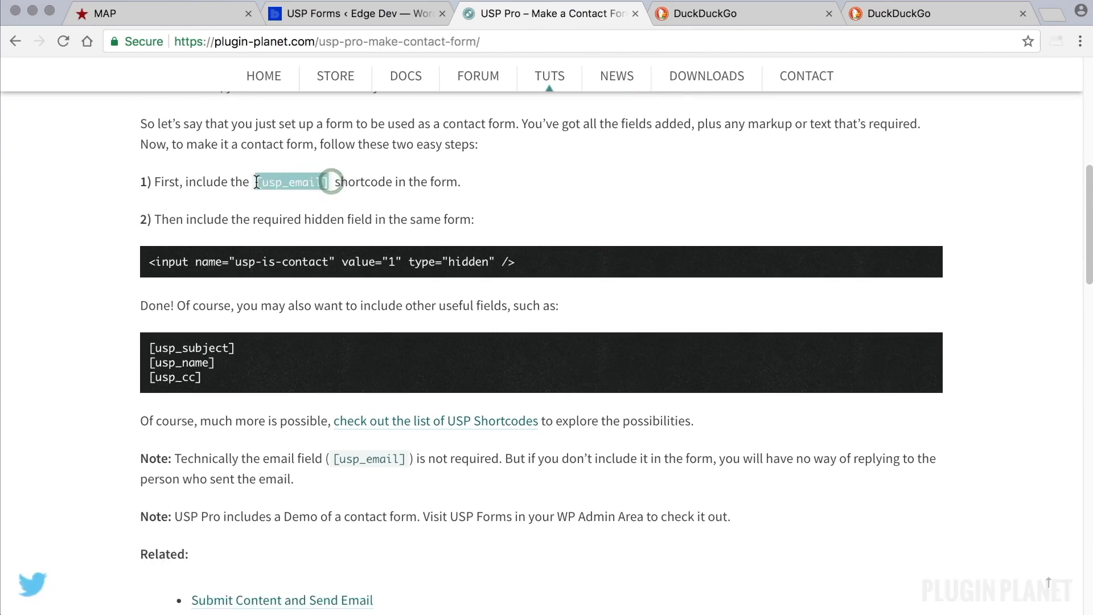
- Create a USP form titled Another Contact Form and paste the copied [usp_email] shortcode into its content
left_click(348, 14)
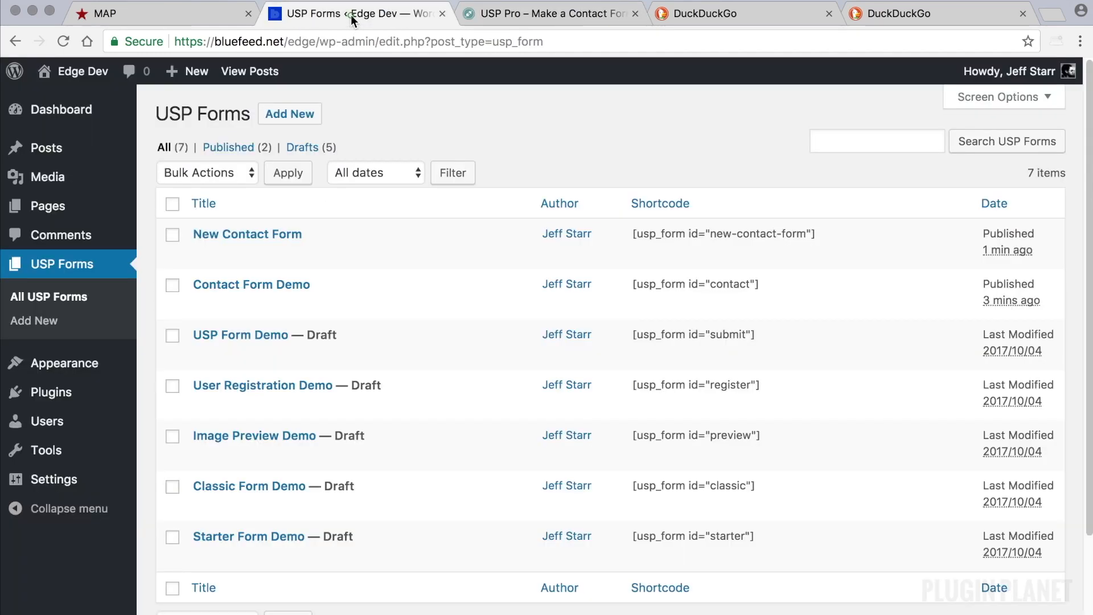
left_click(293, 113)
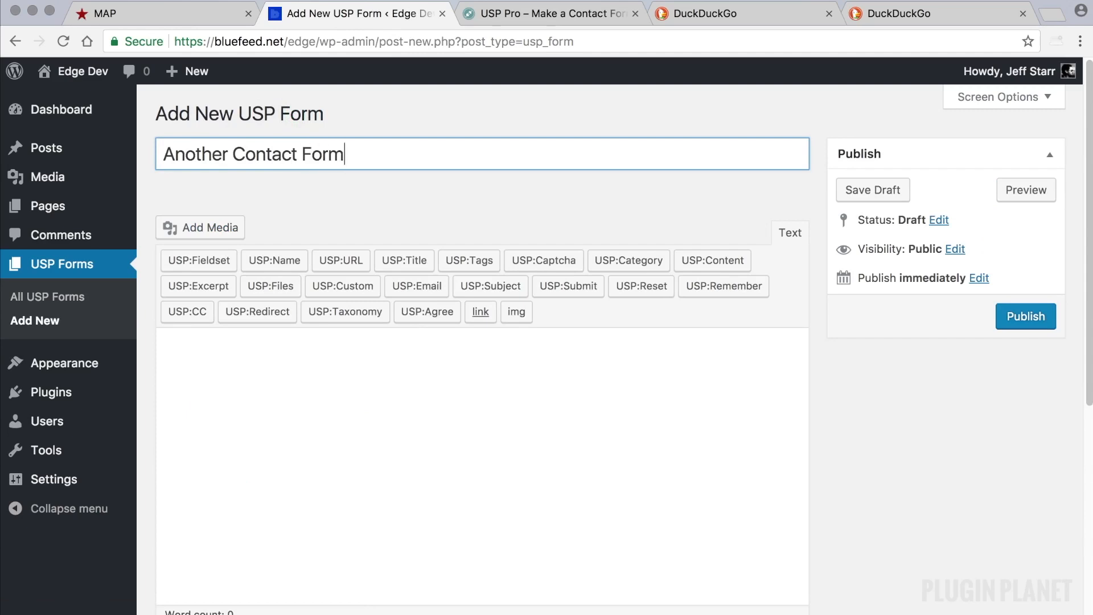
left_click(437, 462)
key("super+v")
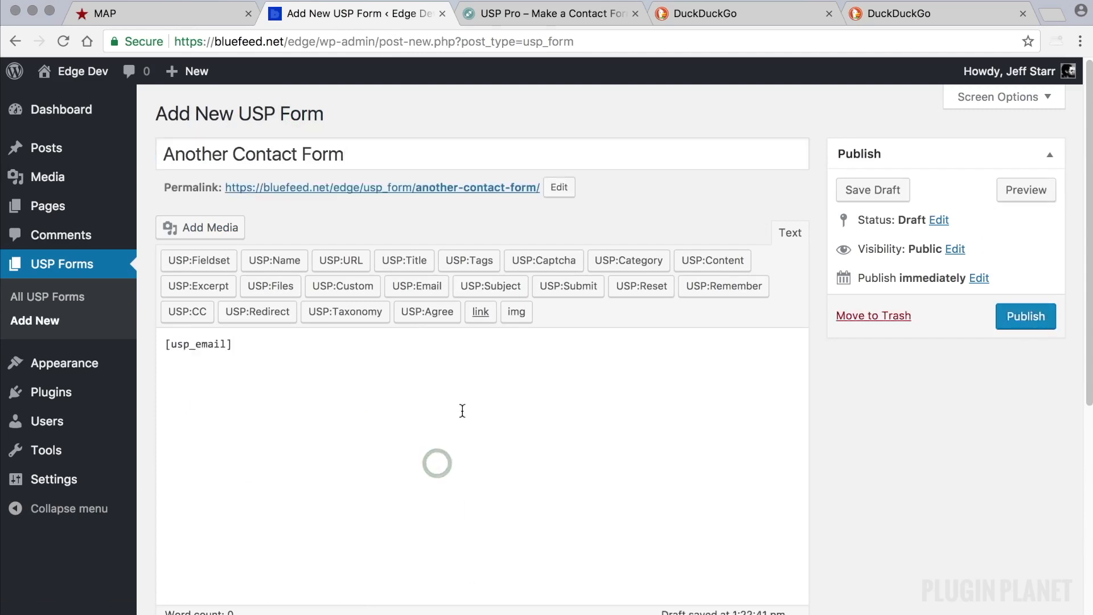
- Replace the form's content with a required email field labelled Custom Label, using Custom Placeholder as the placeholder
scroll(339, 323, "down", 2)
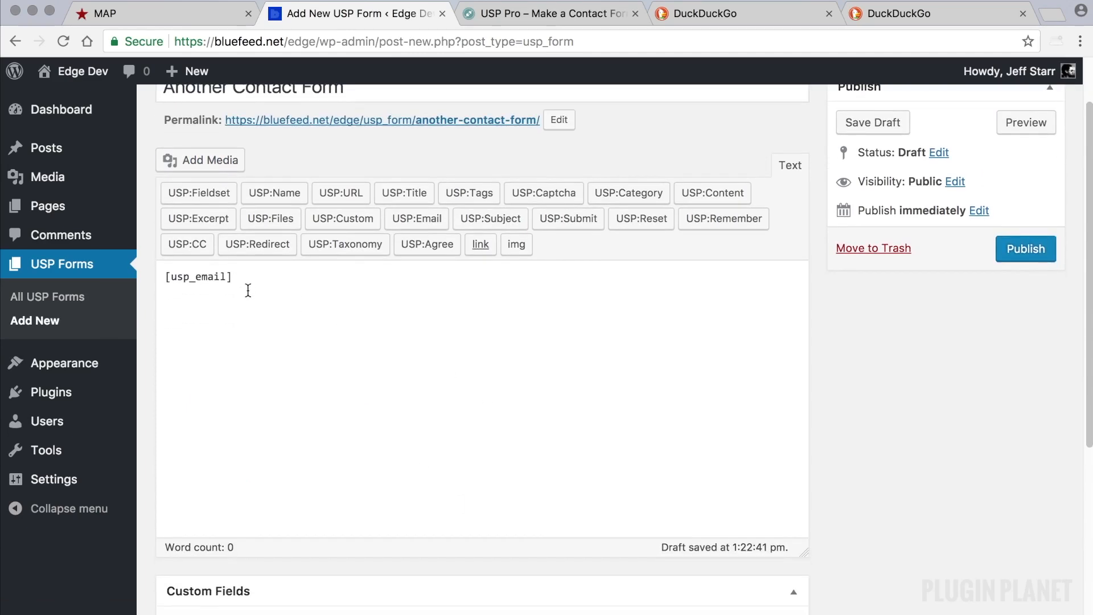
key("super+a")
key("BackSpace")
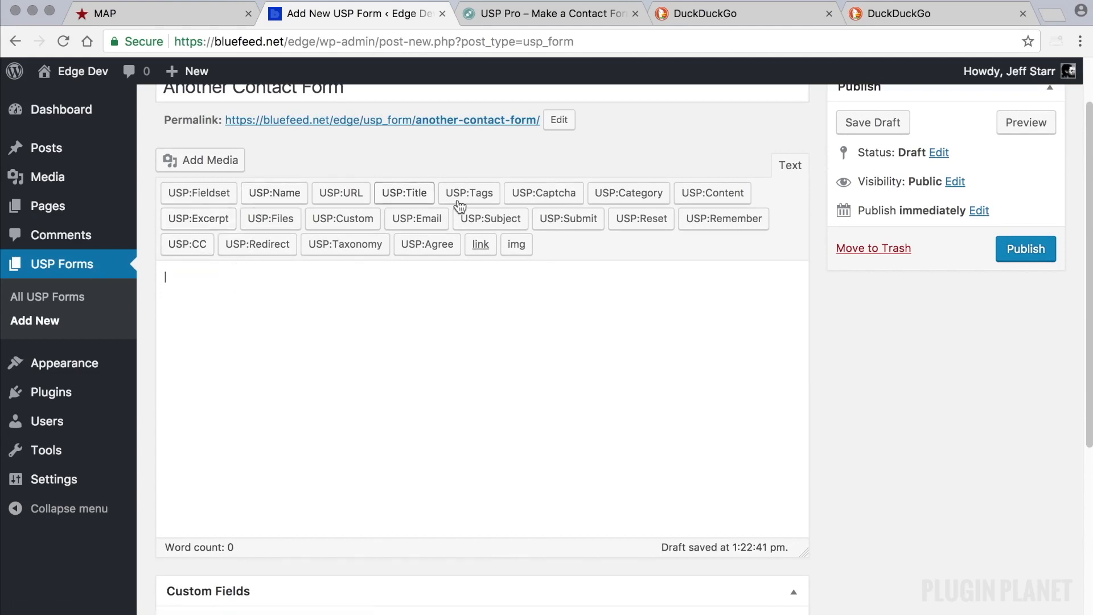
left_click(415, 217)
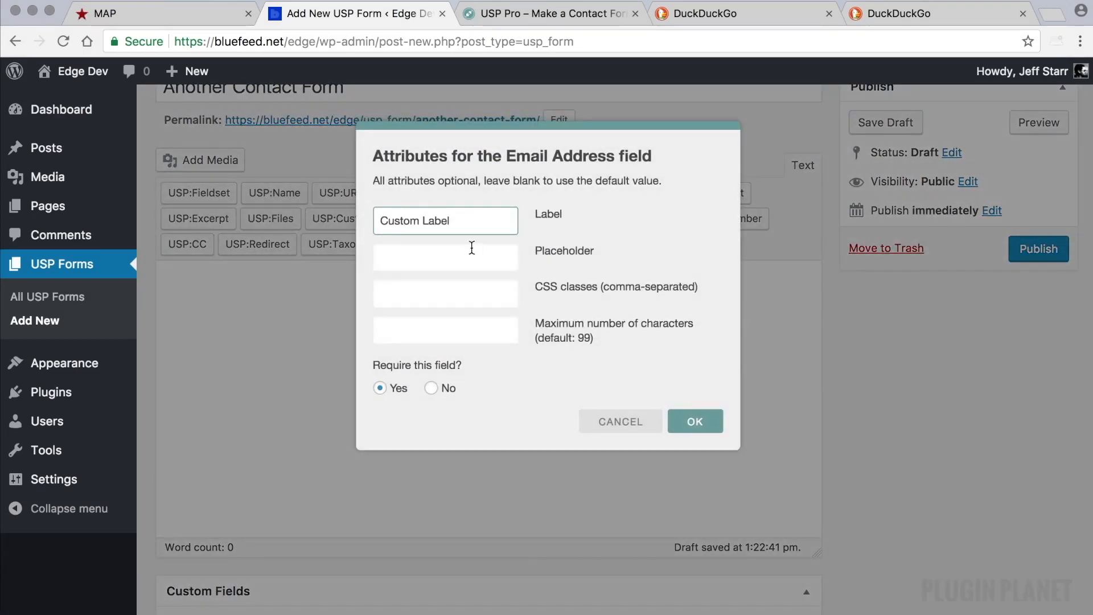
left_click(455, 253)
type("Custom ")
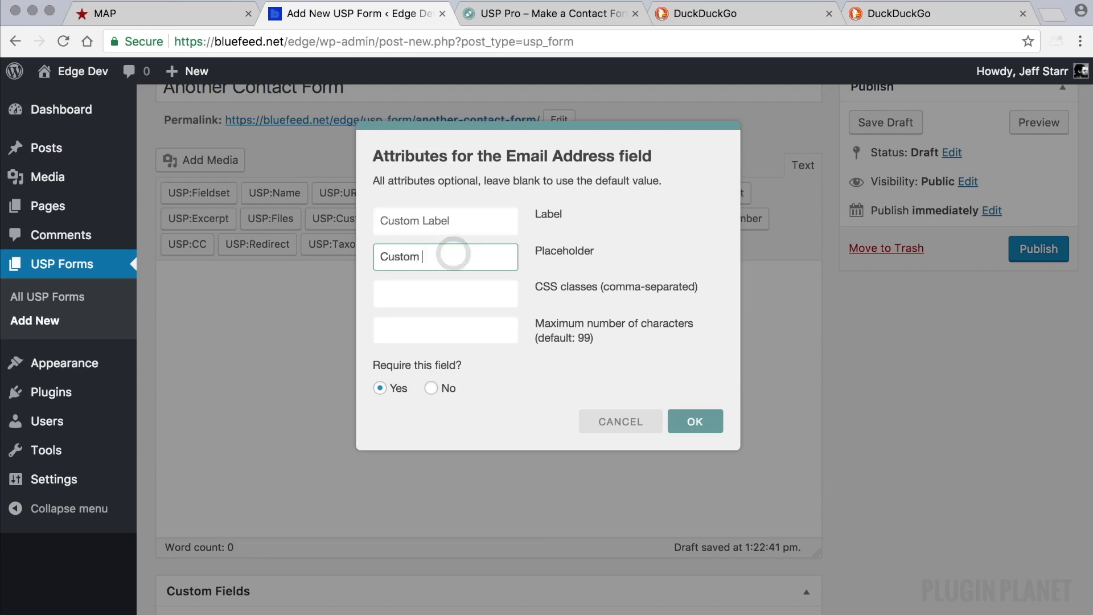
type("Placeholder")
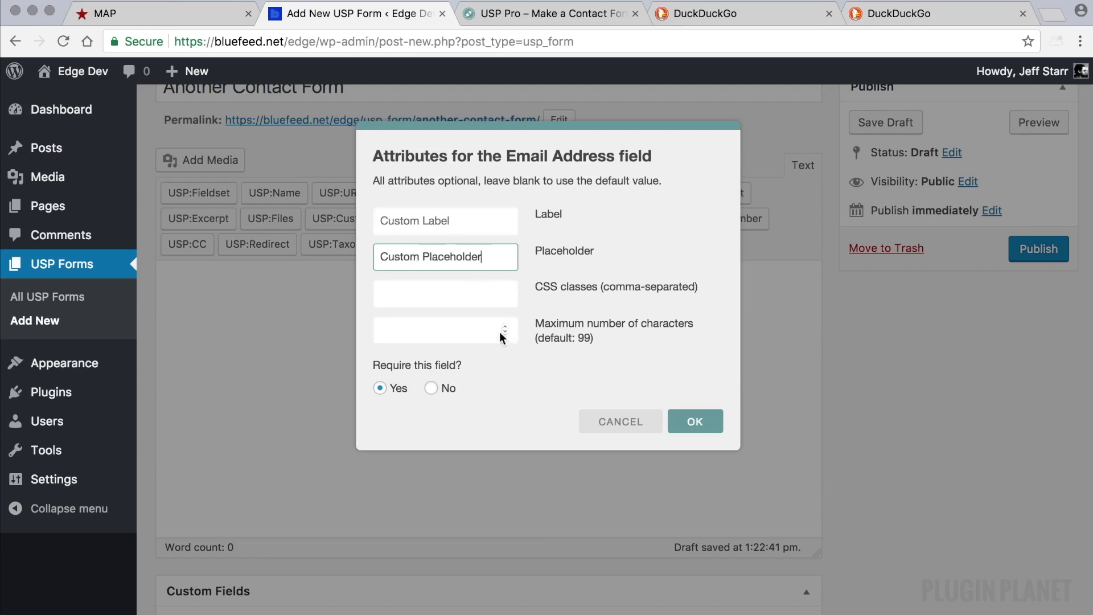
left_click(430, 389)
left_click(422, 390)
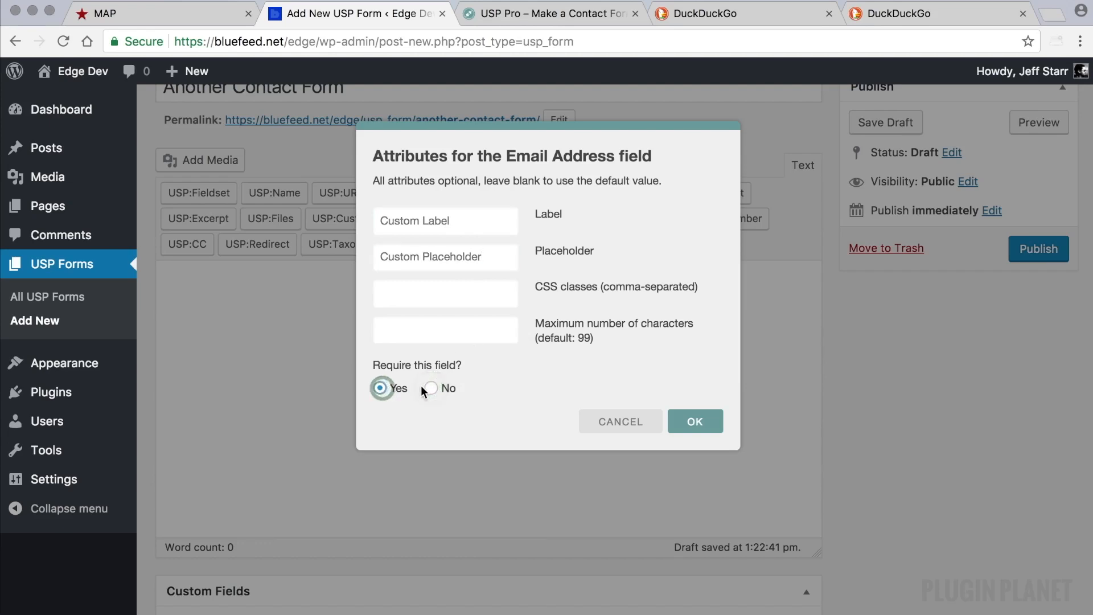
left_click(696, 422)
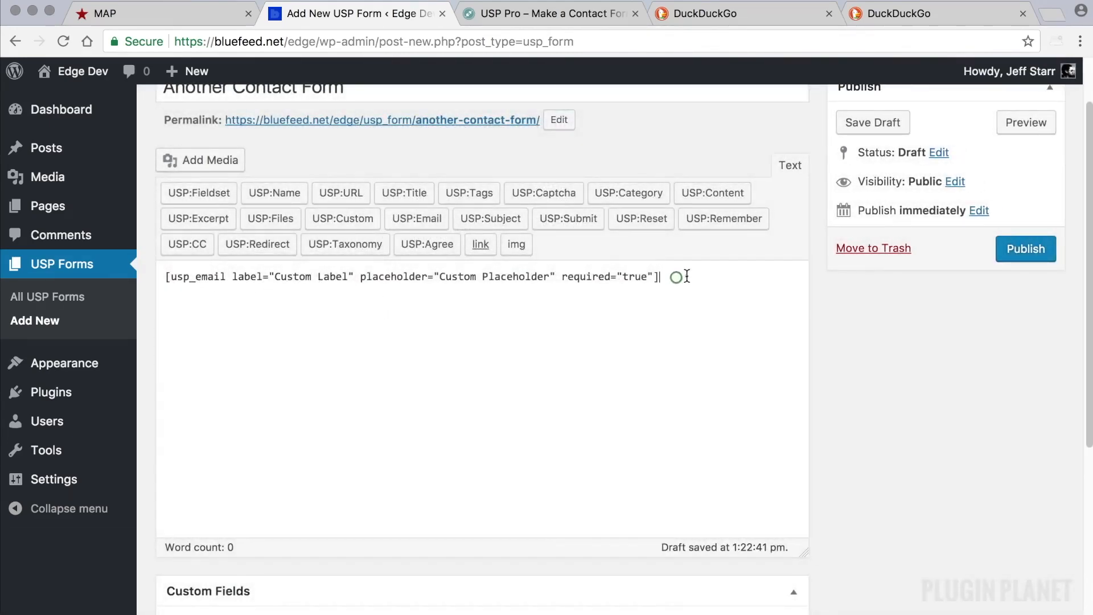
- Replace the customized email shortcode with a required email field that leaves the label, placeholder and other text attributes blank
left_click_drag(686, 276, 165, 277)
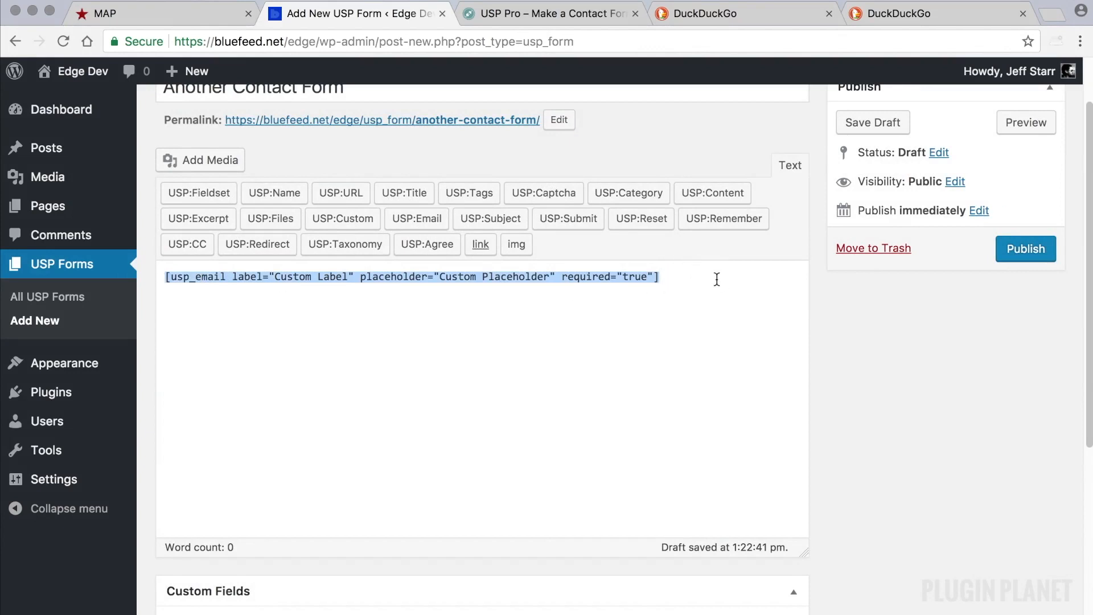
left_click(709, 278)
triple_click(673, 276)
key("BackSpace")
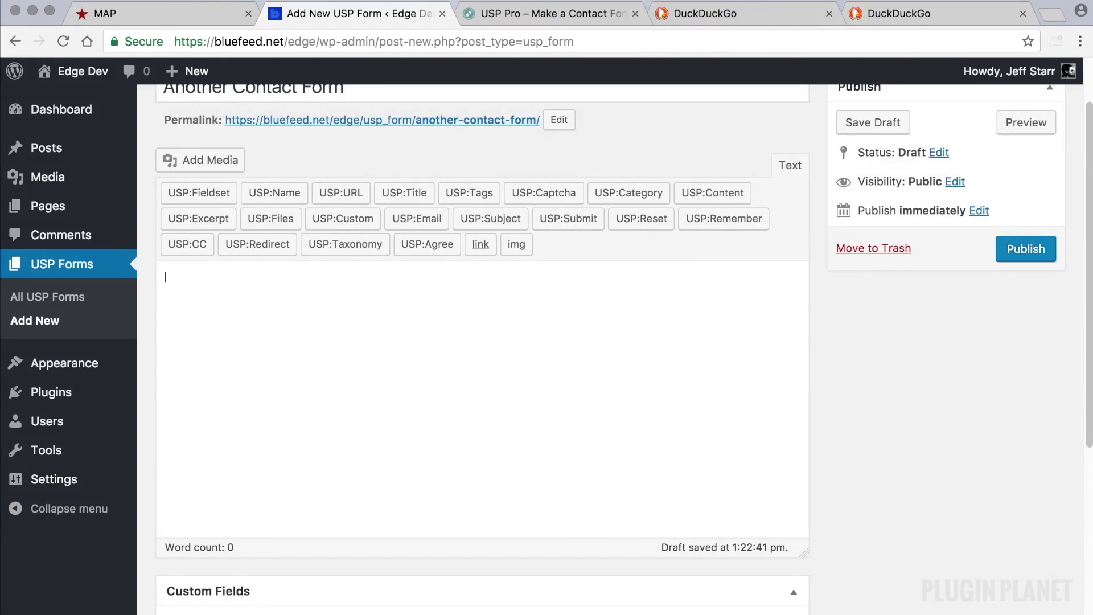
left_click(423, 219)
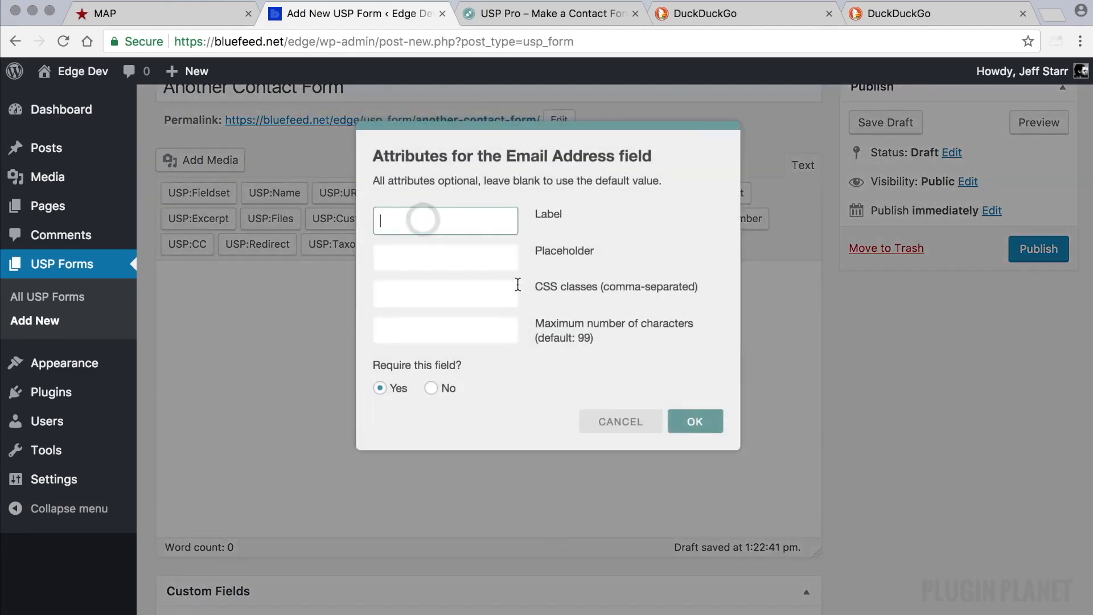
left_click(695, 422)
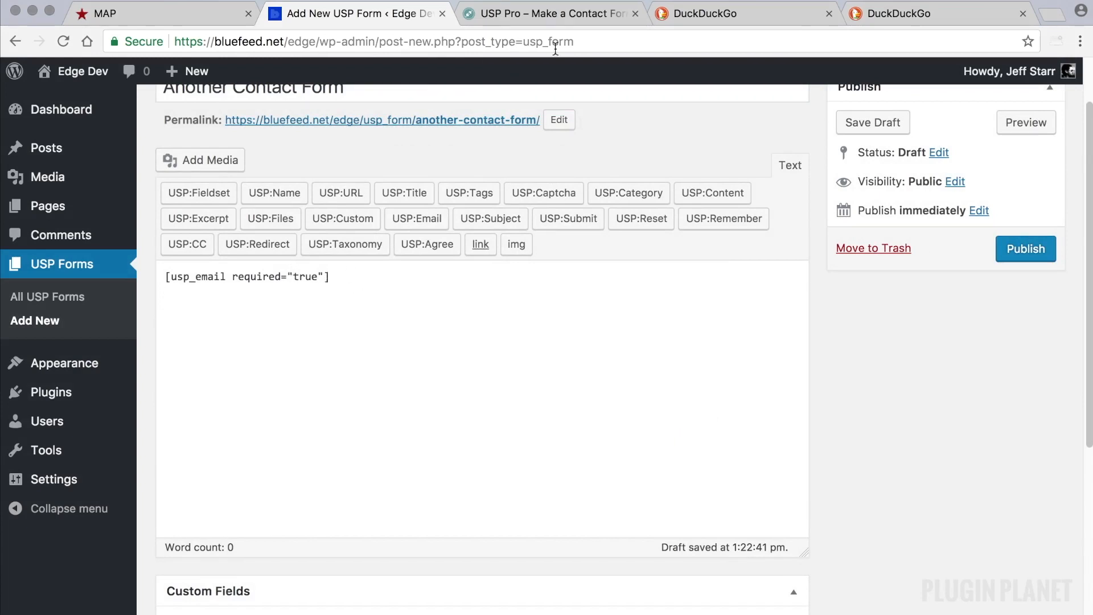
- Copy the hidden usp-is-contact input code from the article and paste it a few lines below the email shortcode
left_click(555, 13)
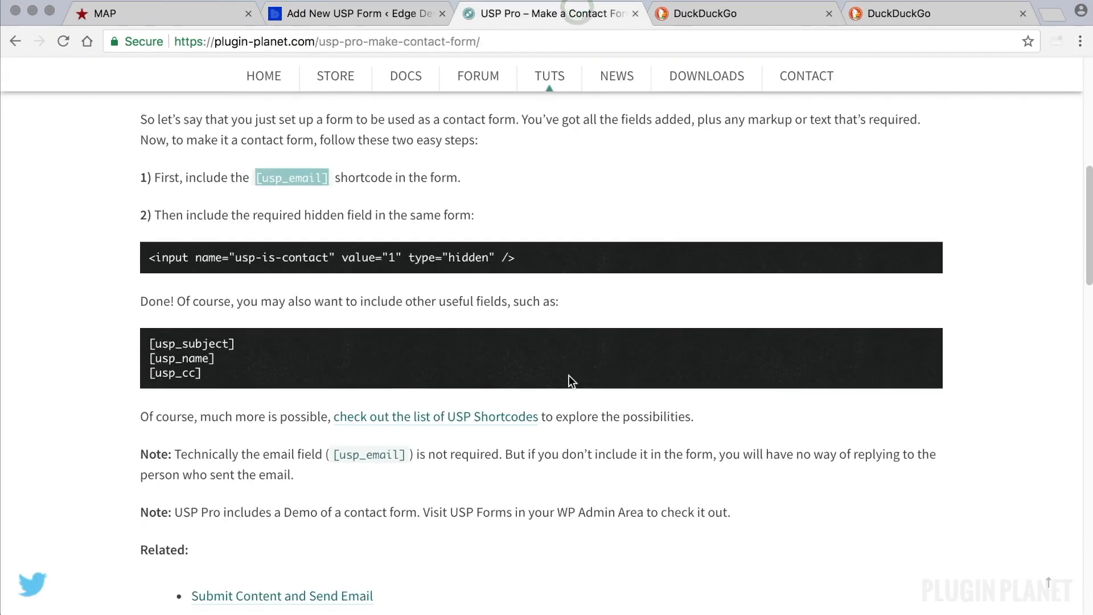
scroll(372, 243, "down", 1)
left_click_drag(538, 254, 149, 254)
key("super+c")
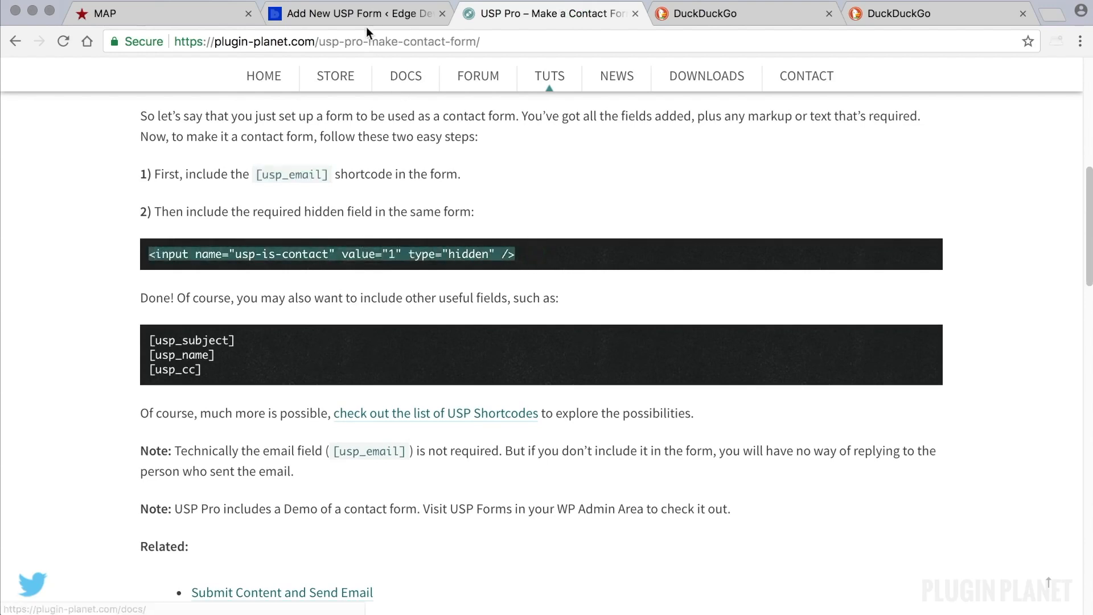
left_click(356, 13)
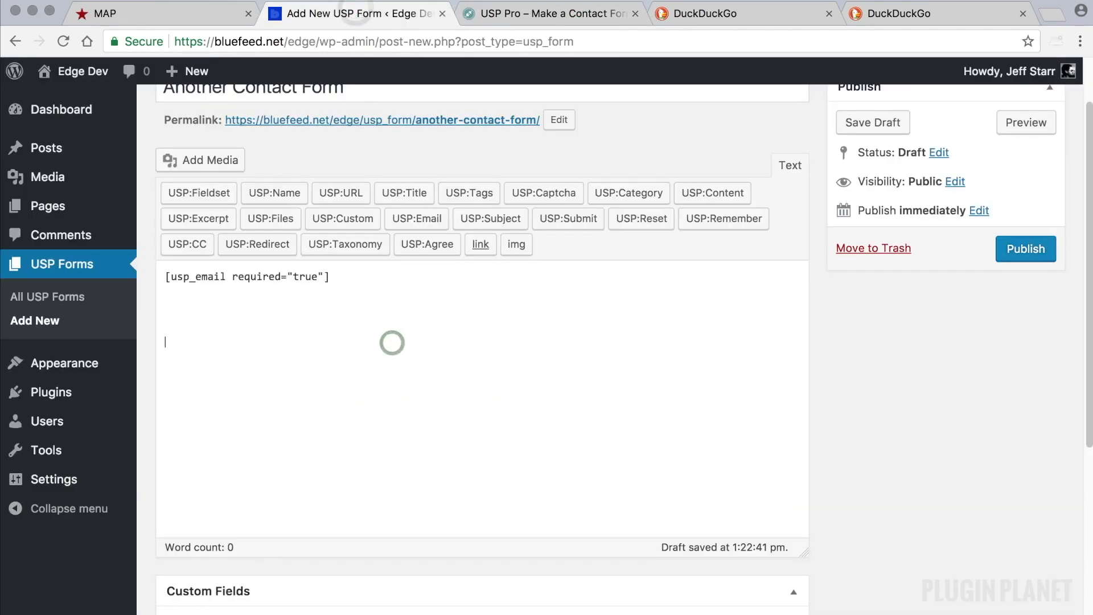
key("super+v")
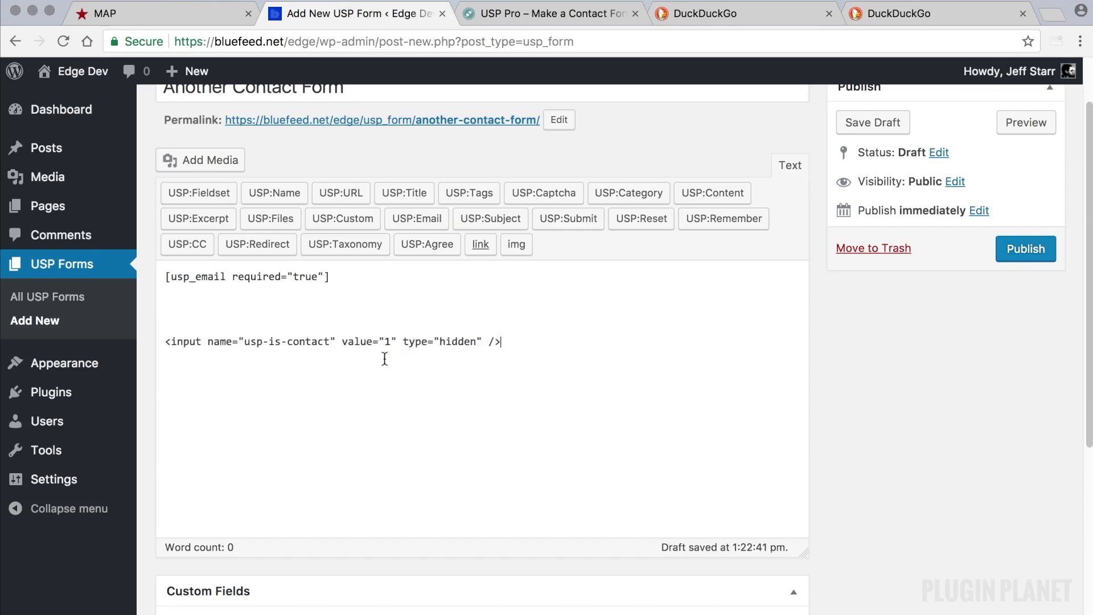
left_click_drag(329, 341, 244, 341)
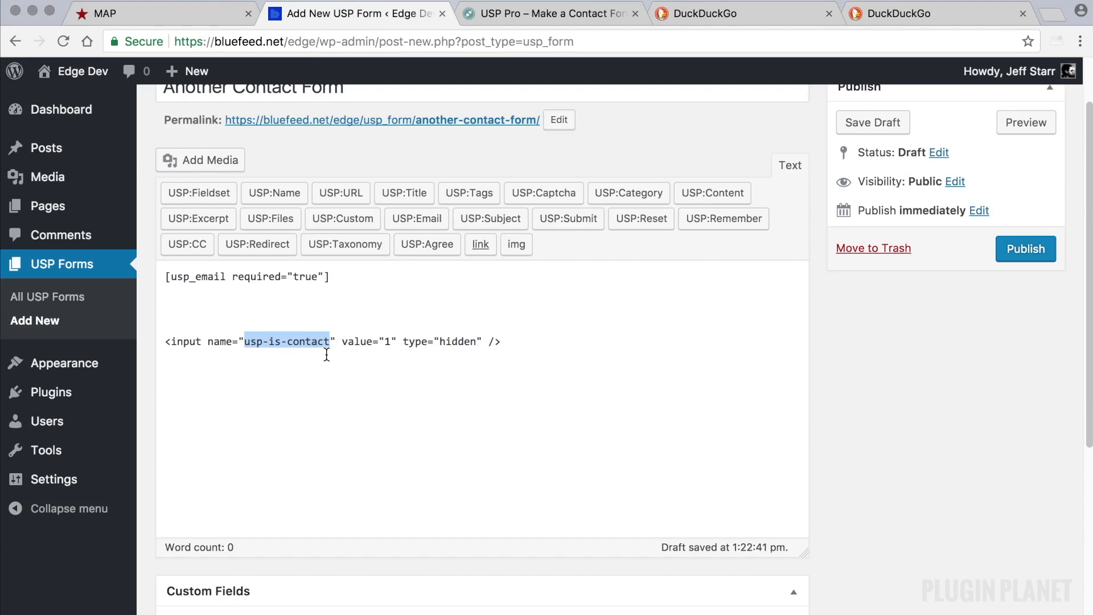
left_click(539, 343)
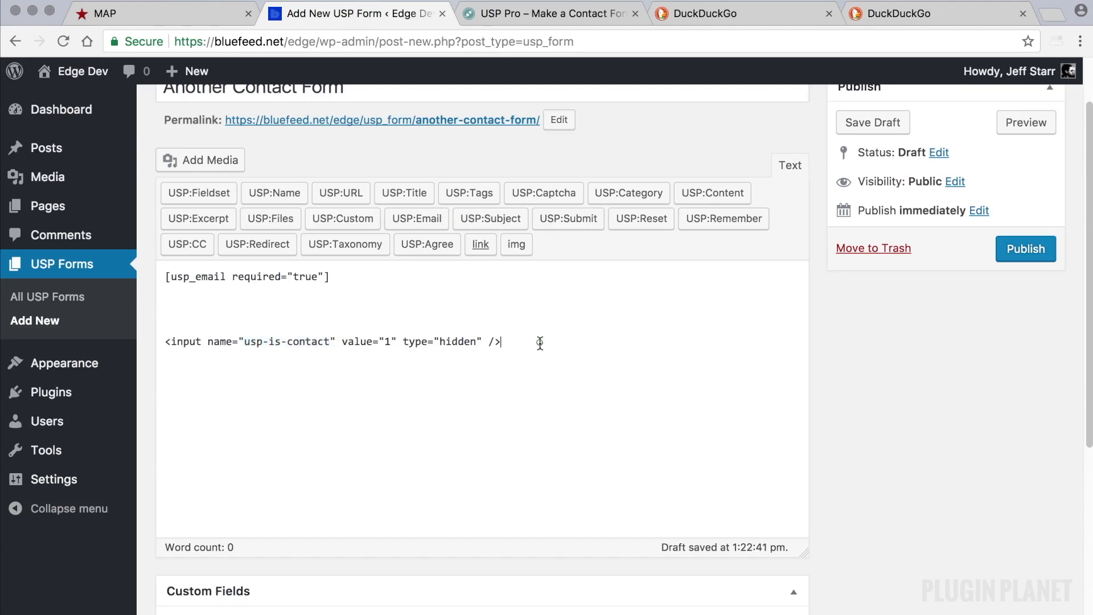
- Try adding the article's [usp_subject], [usp_name] and [usp_cc] shortcodes between the email field and hidden input, and undo the addition
left_click(519, 15)
left_click(336, 303)
scroll(335, 303, "down", 1)
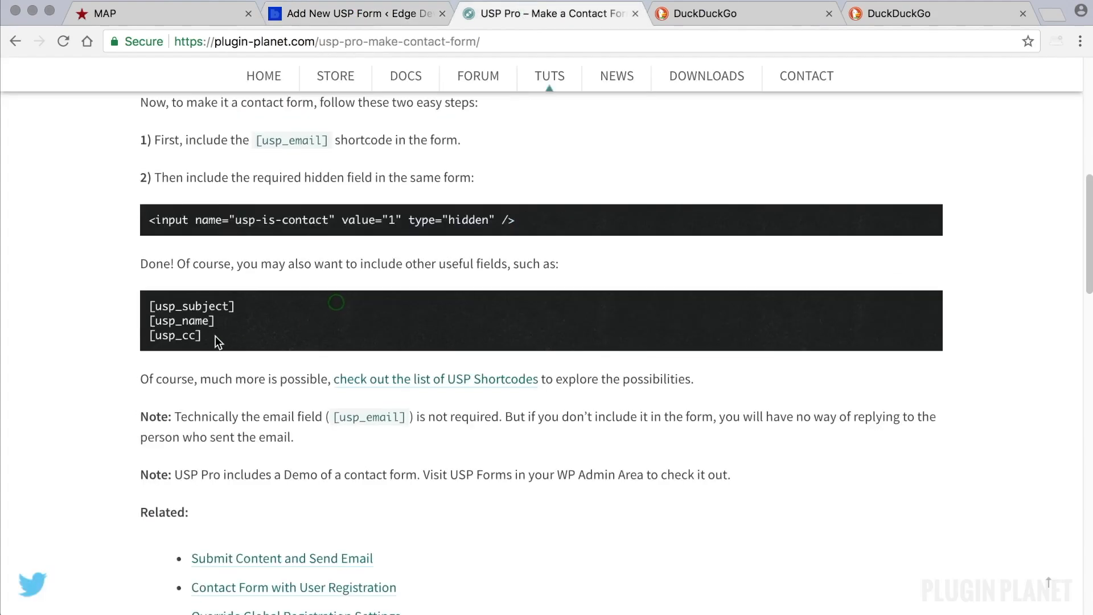
left_click_drag(209, 336, 135, 307)
key("super+c")
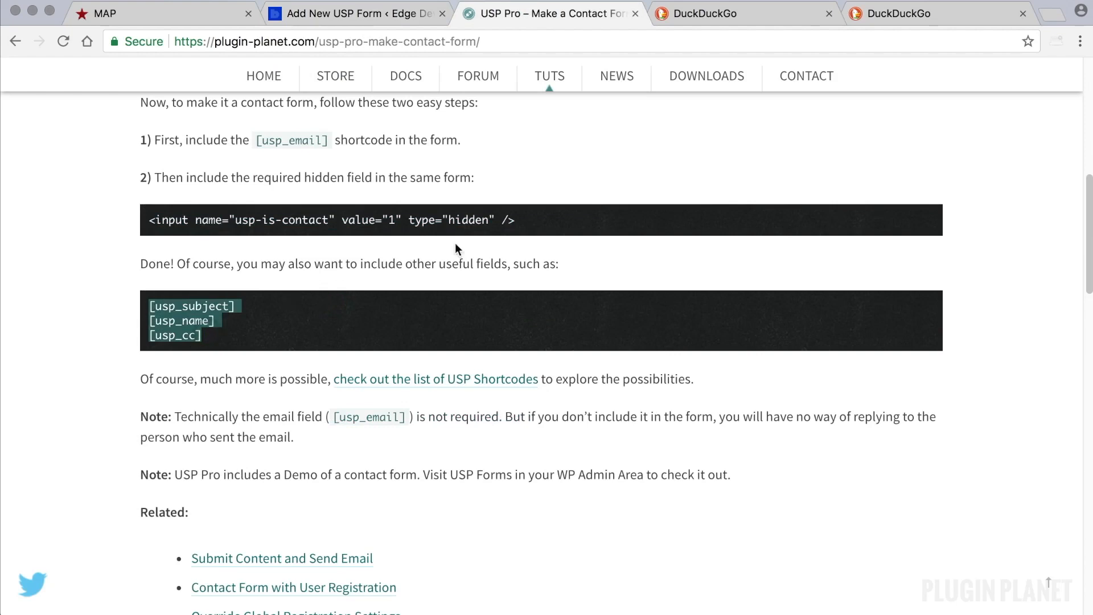
left_click(387, 18)
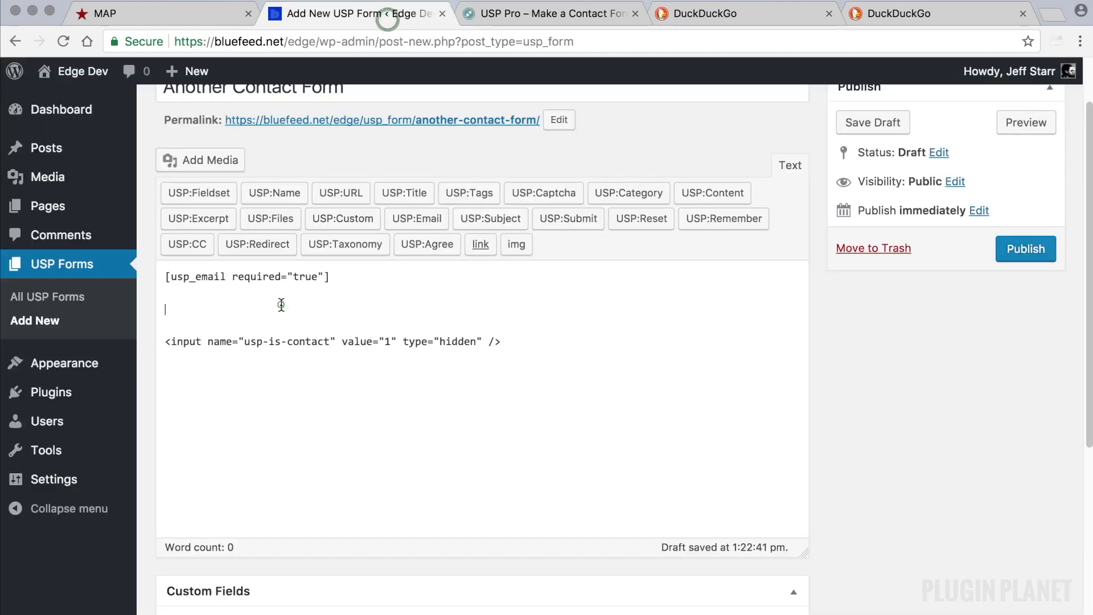
key("super+v")
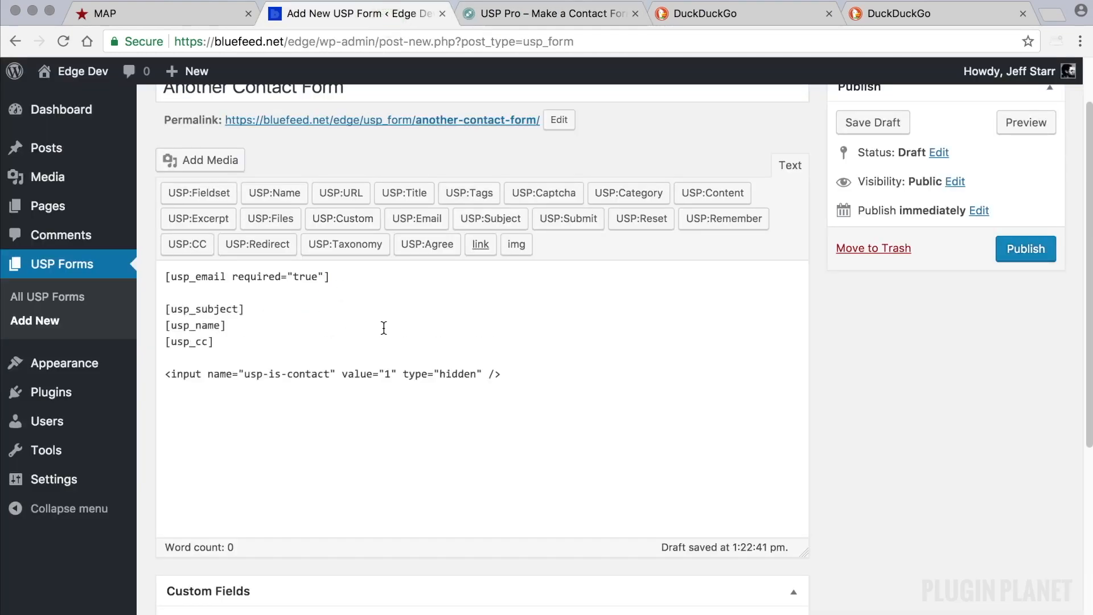
key("super+z")
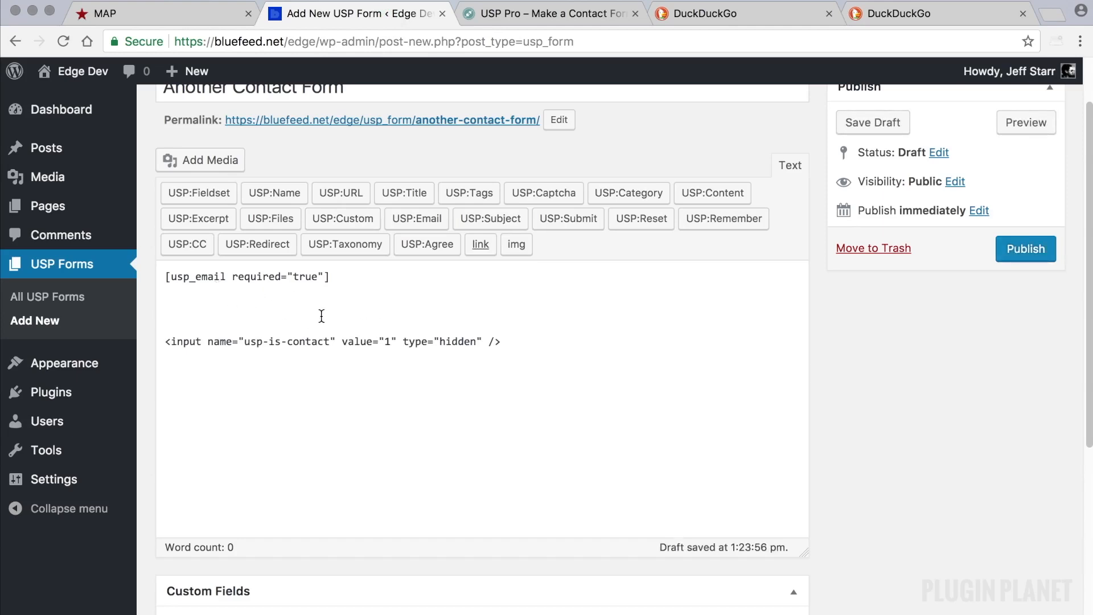
- Publish Another Contact Form and copy its shortcode from the list of all USP forms
scroll(900, 335, "up", 2)
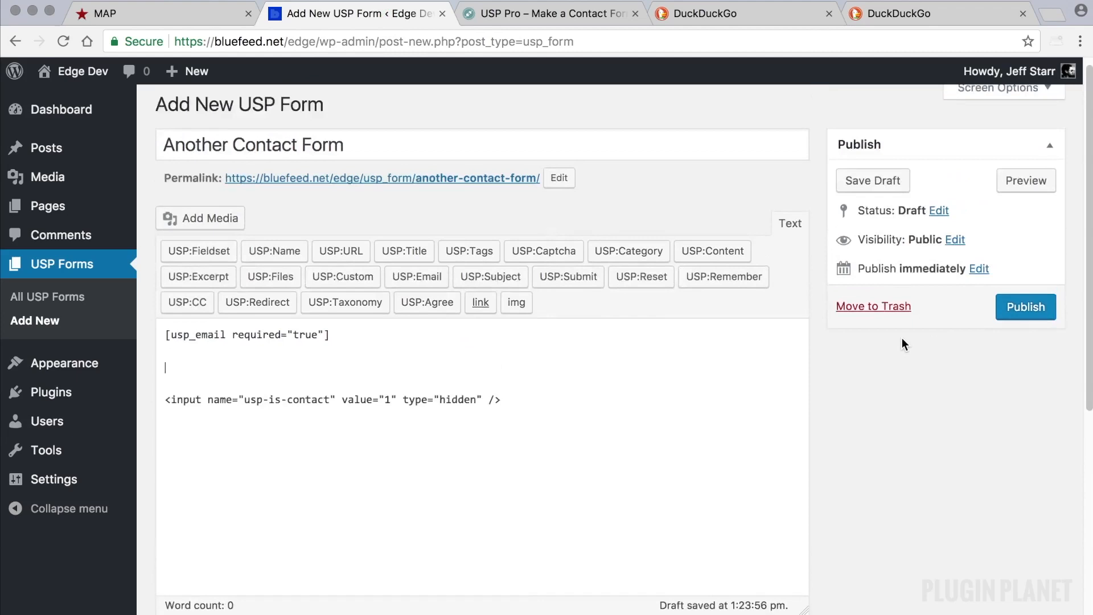
left_click(1033, 312)
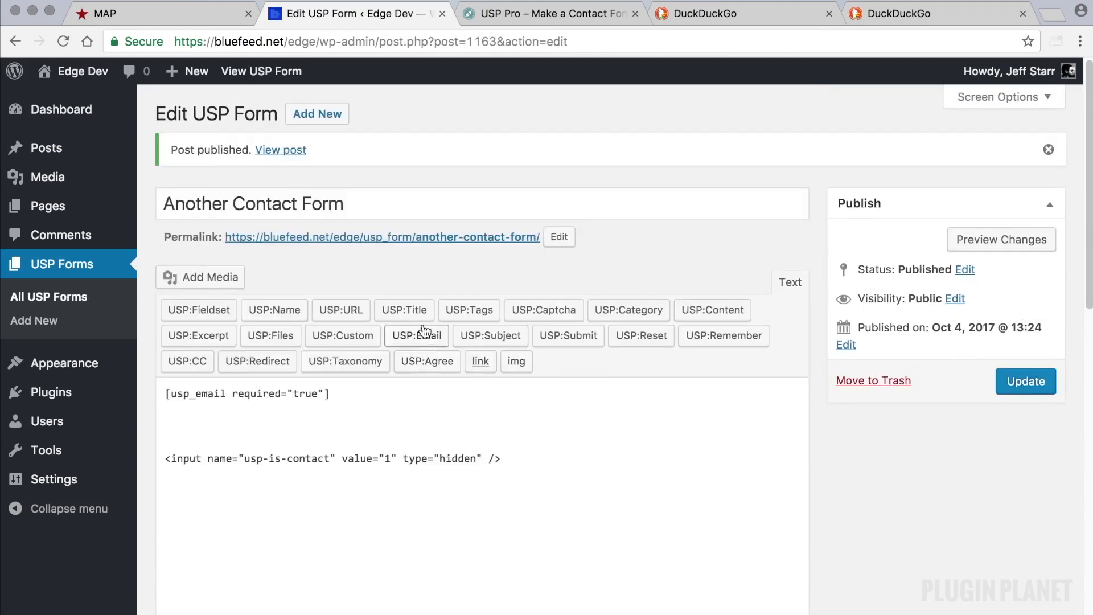
left_click(91, 296)
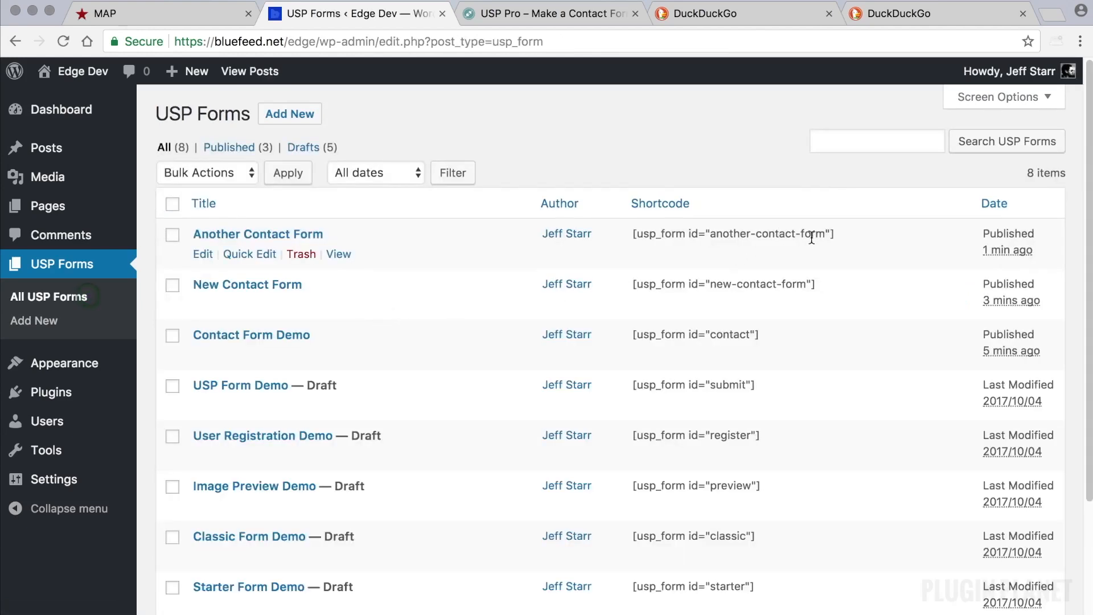
left_click_drag(835, 232, 631, 233)
key("super+c")
scroll(632, 233, "down", 1)
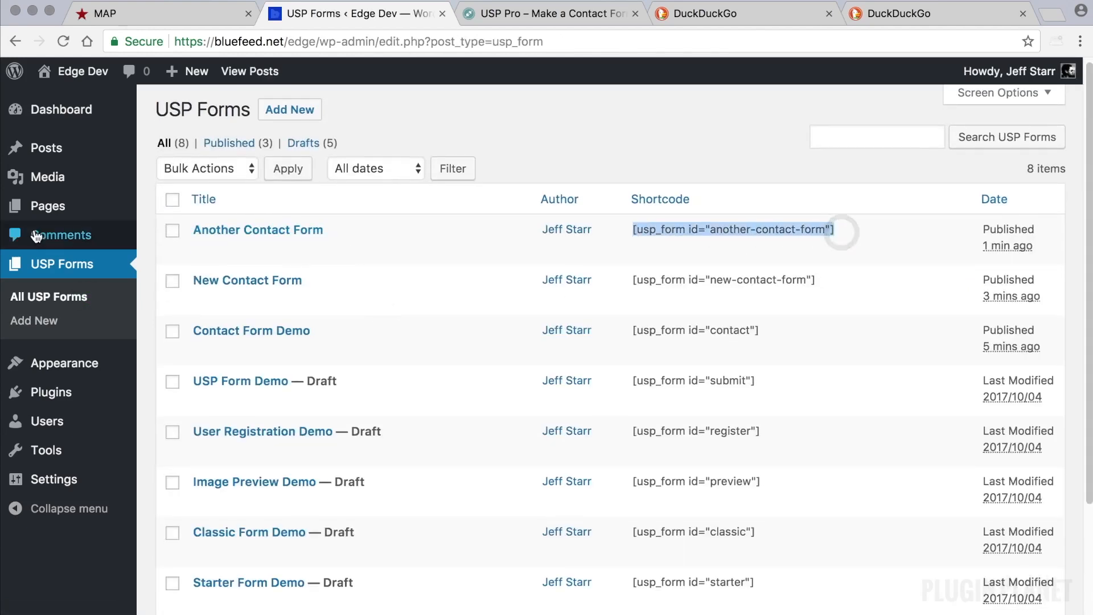
- Open the Example Page for editing and replace its content with the shortcode [usp_form id="another-contact-form"]
left_click(54, 206)
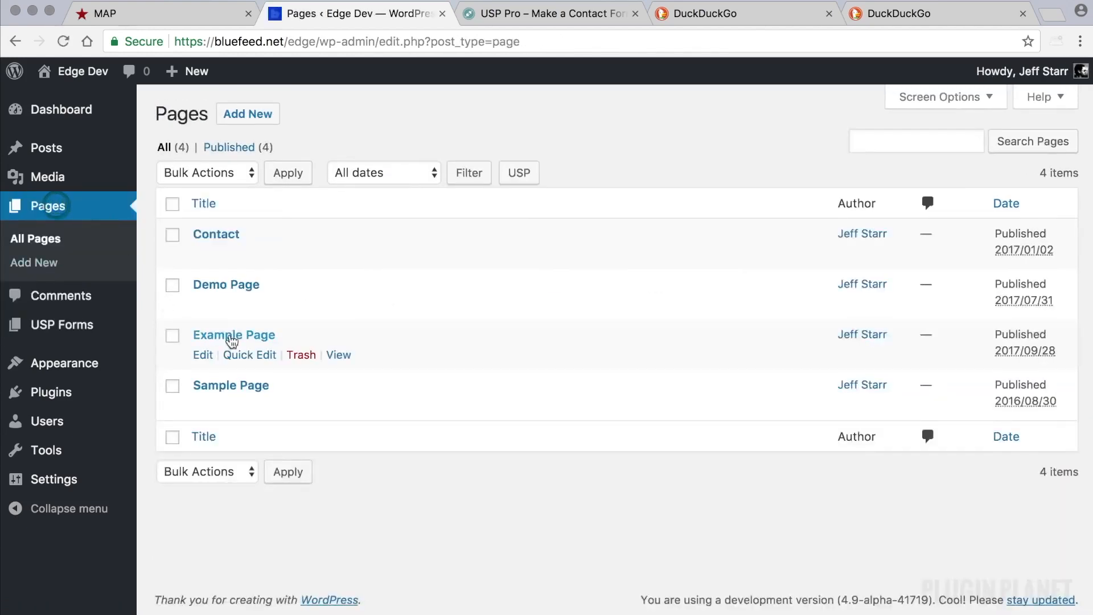
left_click(234, 334)
left_click_drag(386, 298, 184, 292)
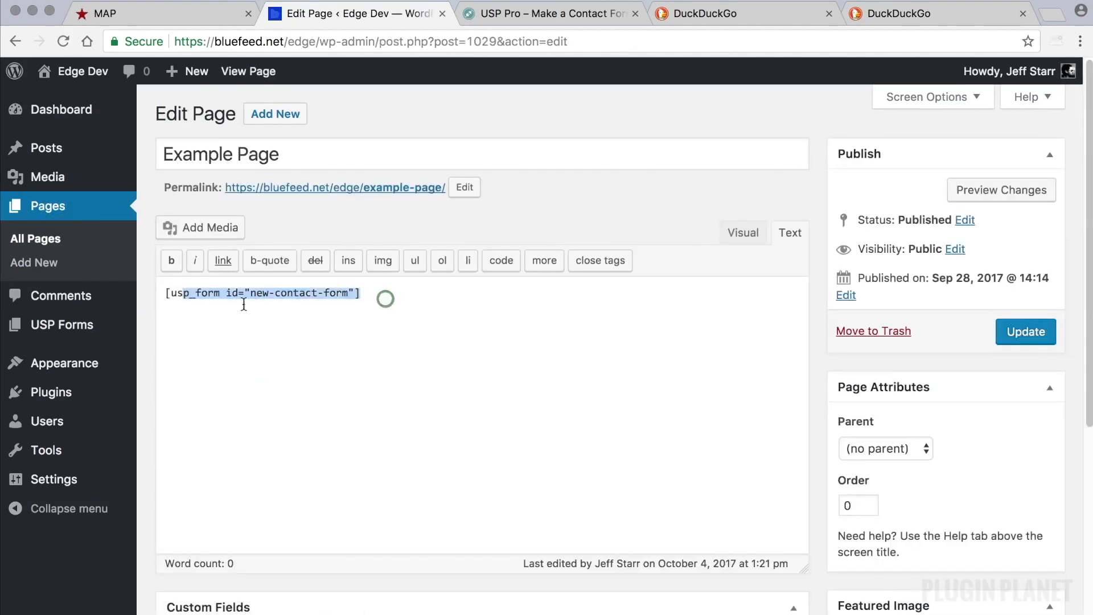
left_click(352, 300)
left_click_drag(375, 292, 164, 295)
key("super+v")
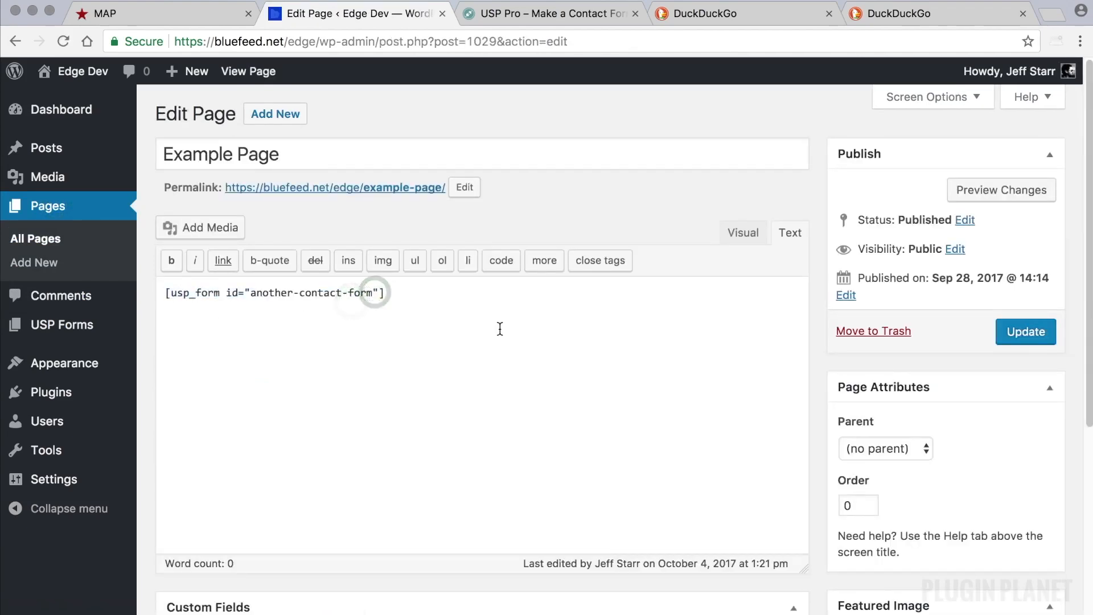
- Update the Example Page and open it in a new tab to check the displayed contact form
left_click(1031, 340)
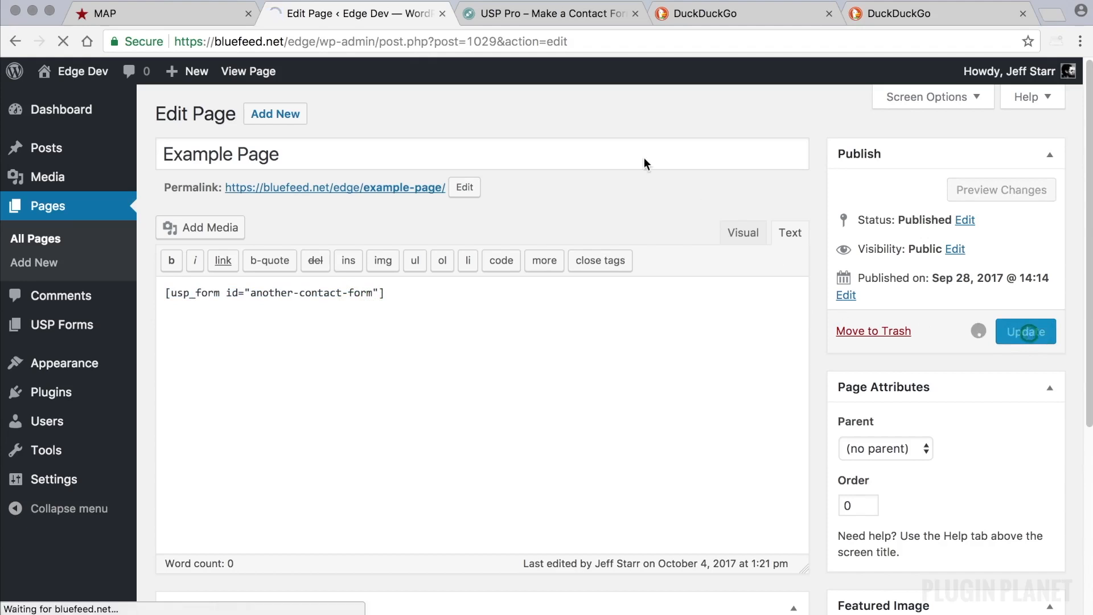
right_click(297, 149)
left_click(319, 155)
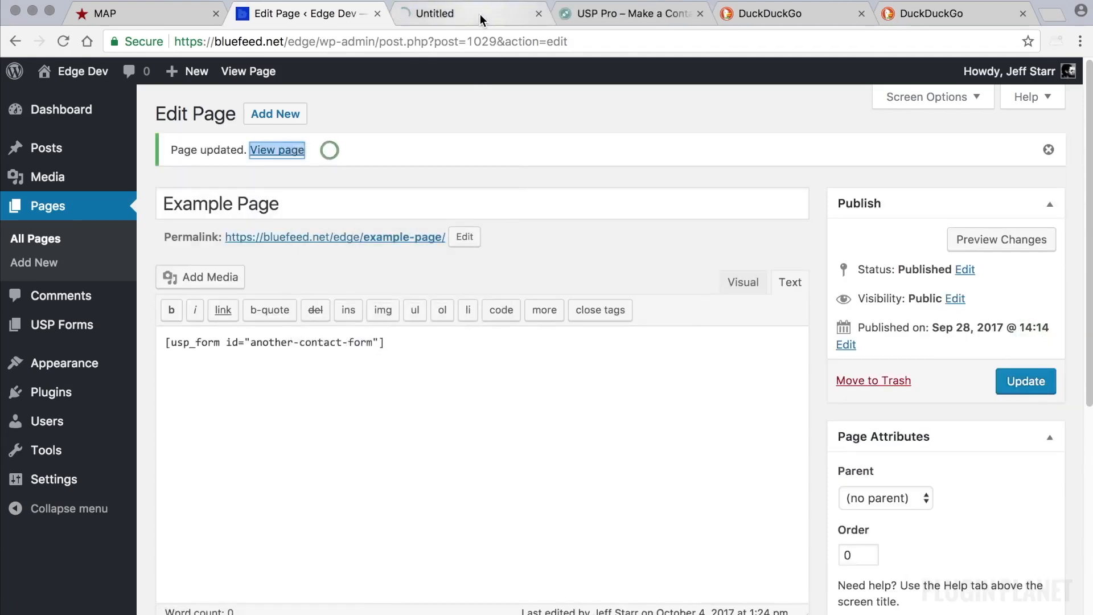
left_click(480, 14)
scroll(651, 239, "down", 2)
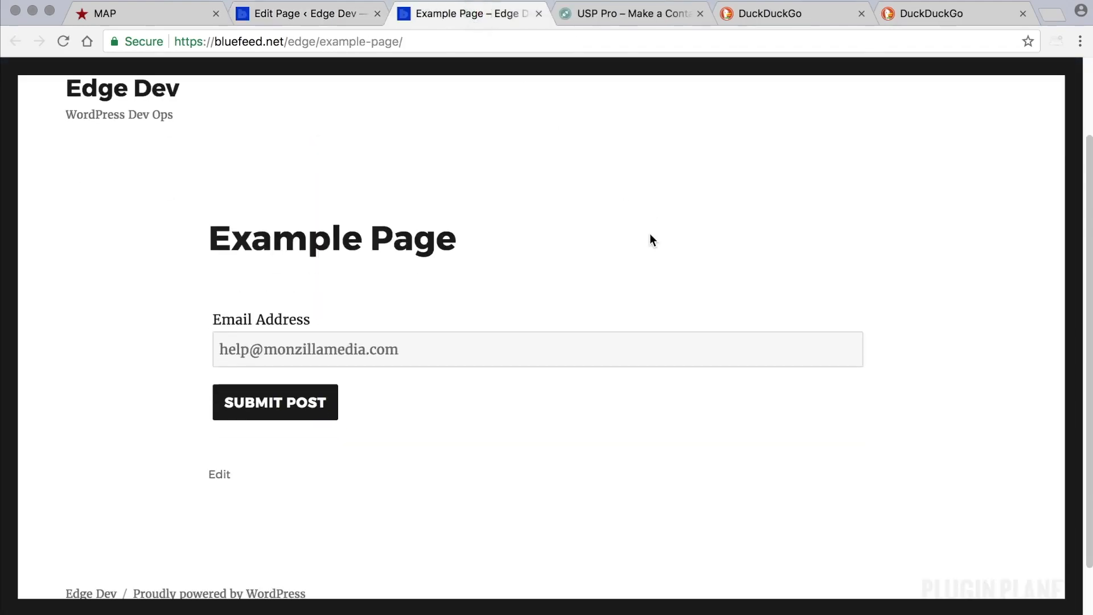
left_click(407, 345)
left_click_drag(417, 346, 183, 342)
left_click(179, 342)
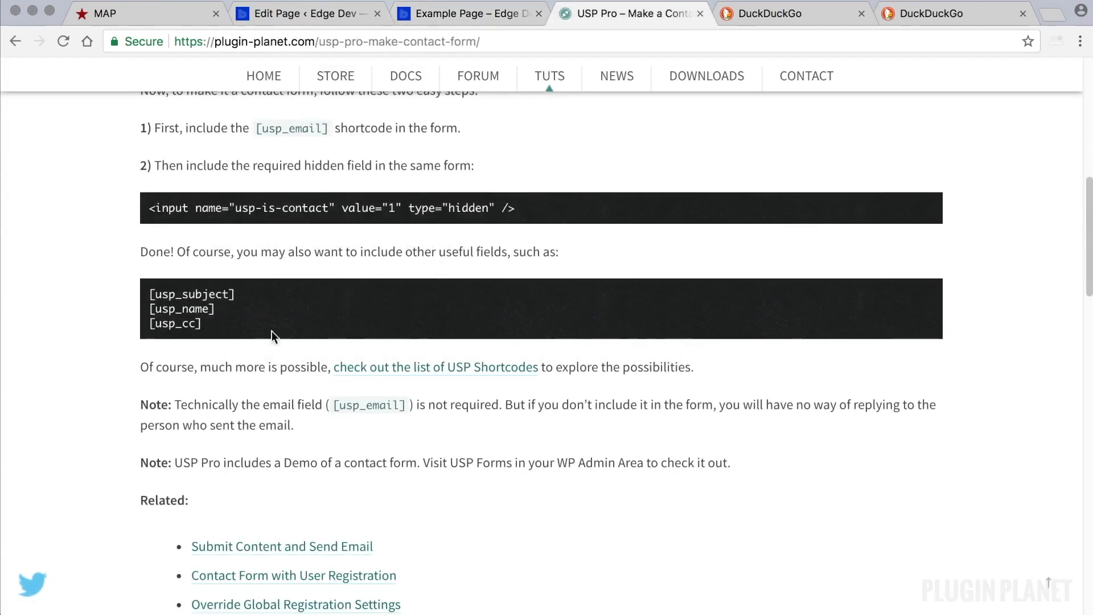
- Copy the [usp_subject], [usp_name] and [usp_cc] shortcodes from the tutorial article and open Another Contact Form for editing
left_click_drag(209, 326, 135, 291)
key("ctrl+c")
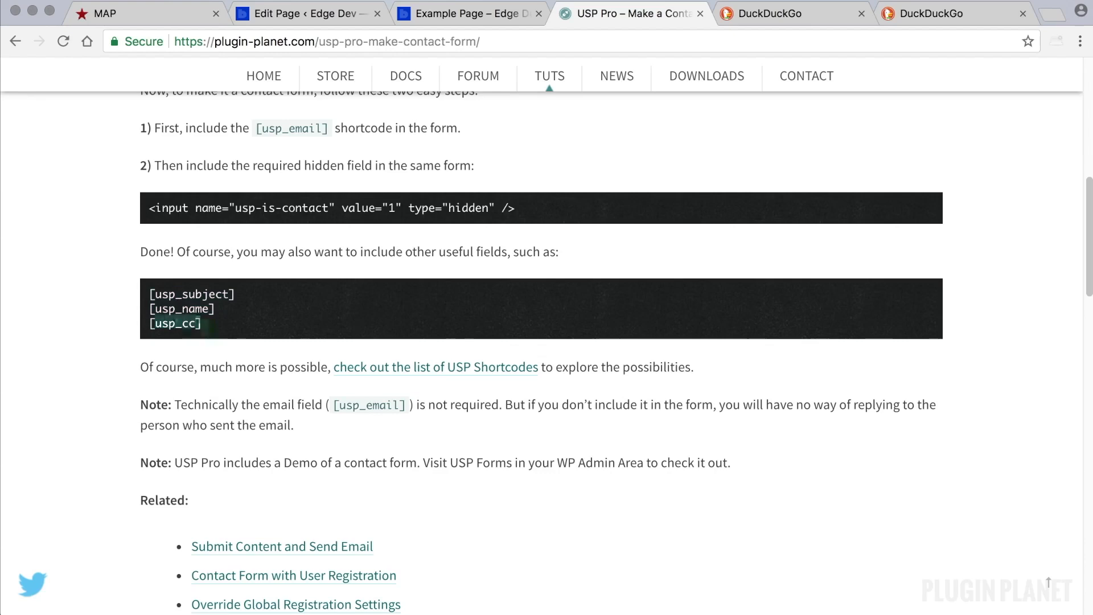
left_click(337, 13)
mouse_move(117, 328)
left_click(204, 326)
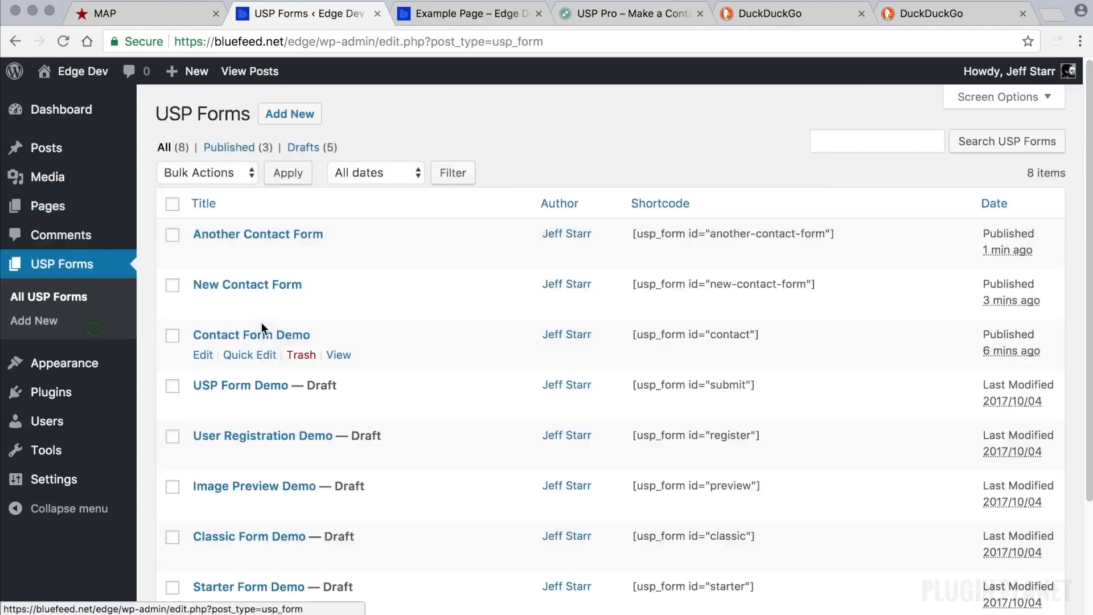
left_click(255, 234)
- Try pasting the copied [usp_subject], [usp_name] and [usp_cc] shortcodes directly below the email shortcode, and undo the paste
left_click(264, 362)
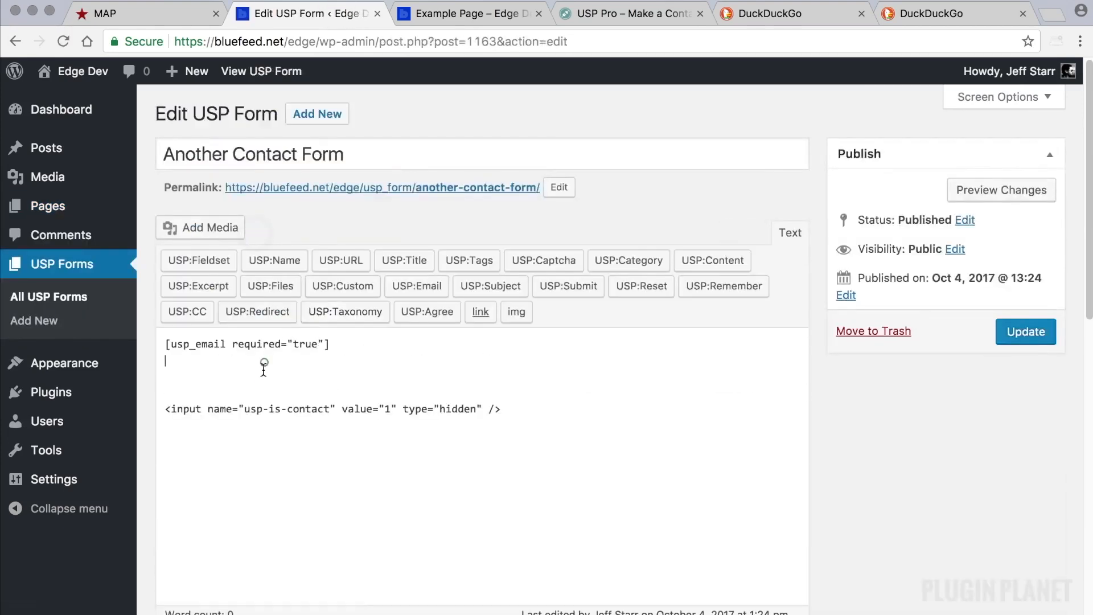
key("ctrl+v")
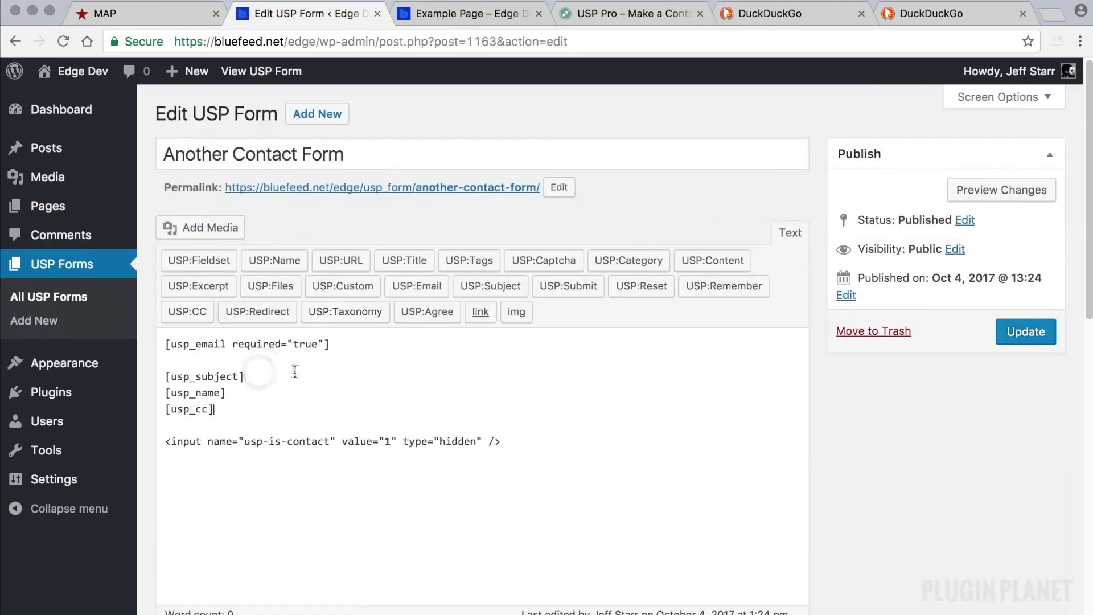
key("BackSpace")
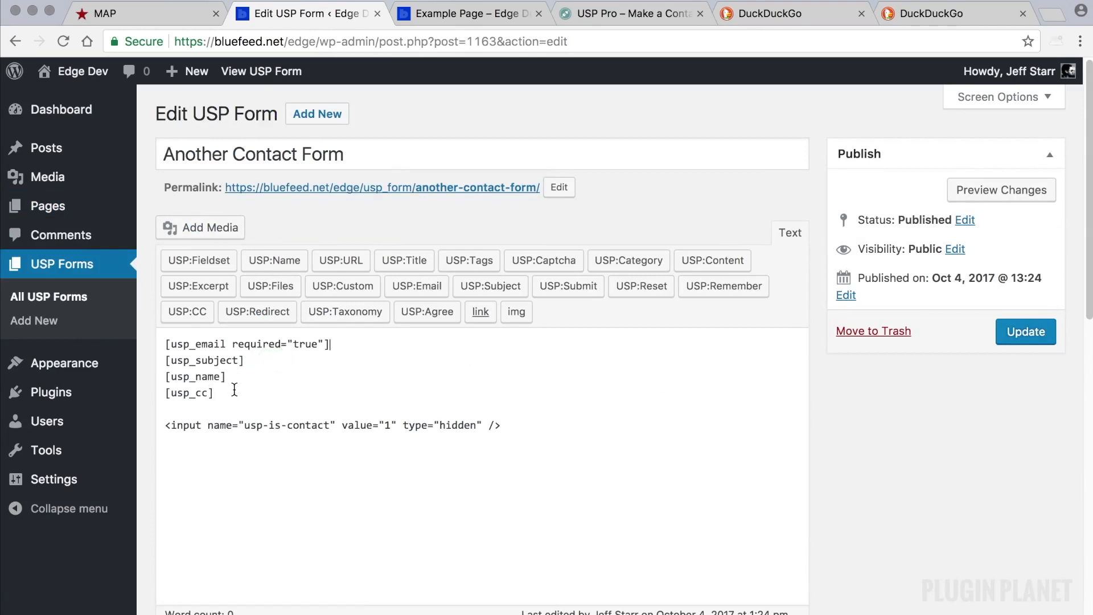
left_click_drag(177, 387, 22, 364)
key("super+c")
key("BackSpace")
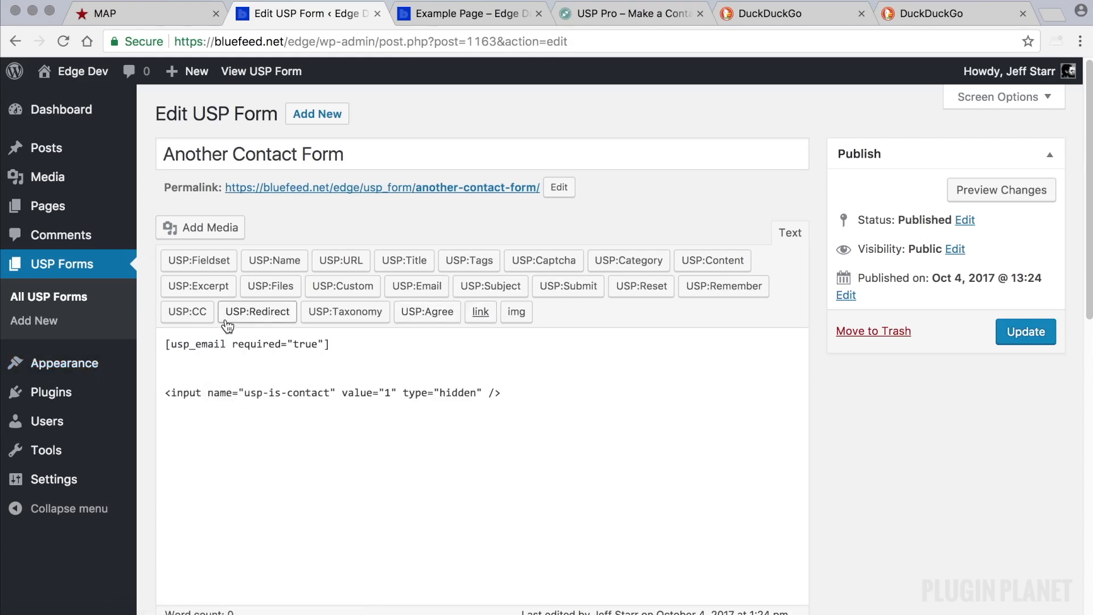
key("super+v")
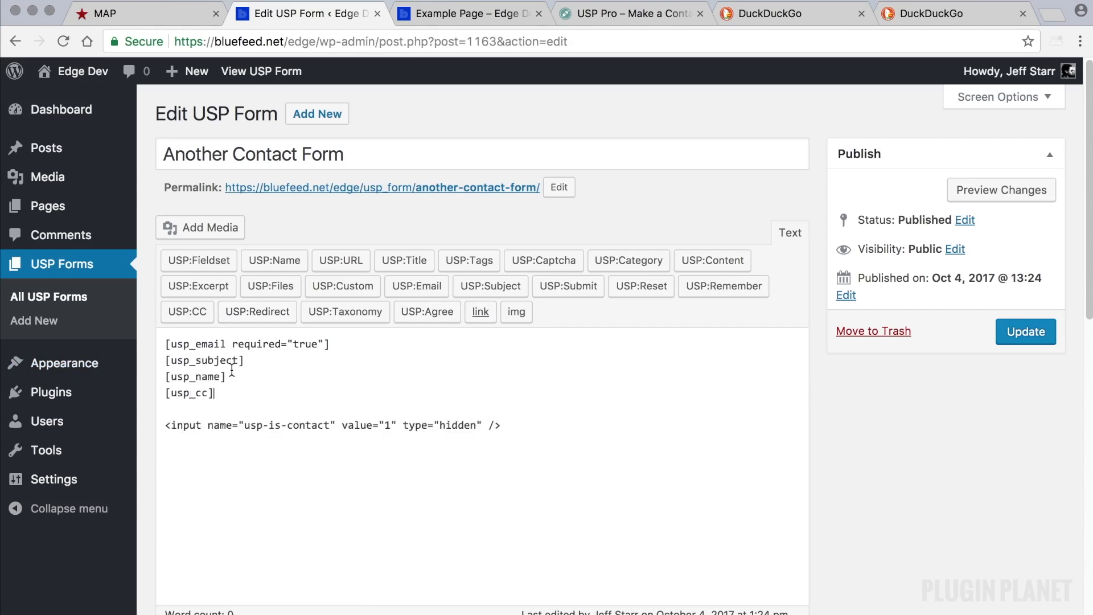
key("super+z")
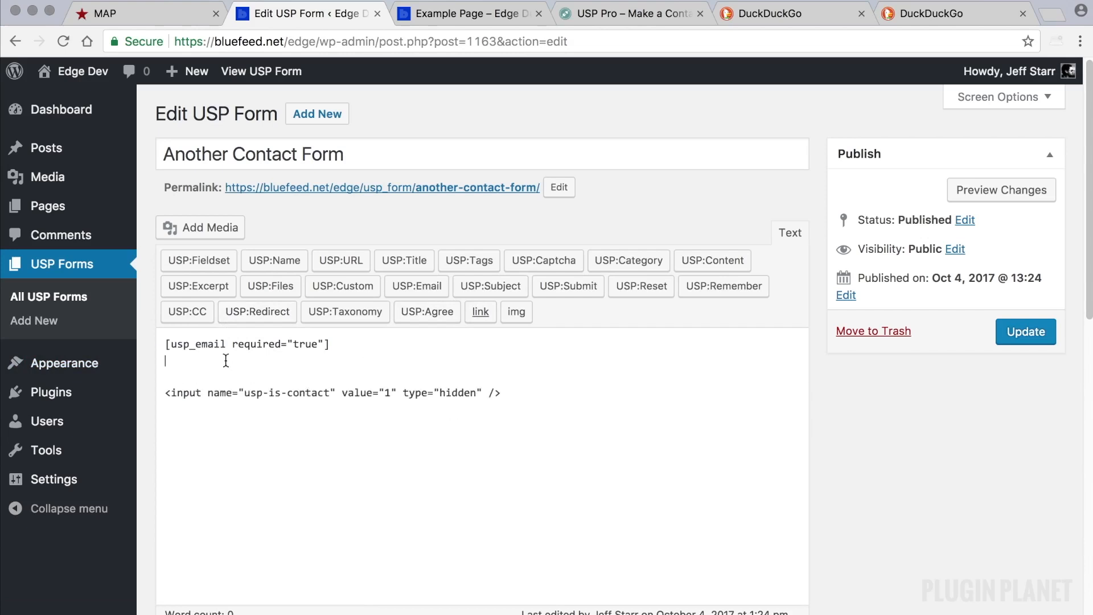
- Insert a required Email Subject field with default attributes below the email shortcode and start a new line after it
left_click(503, 291)
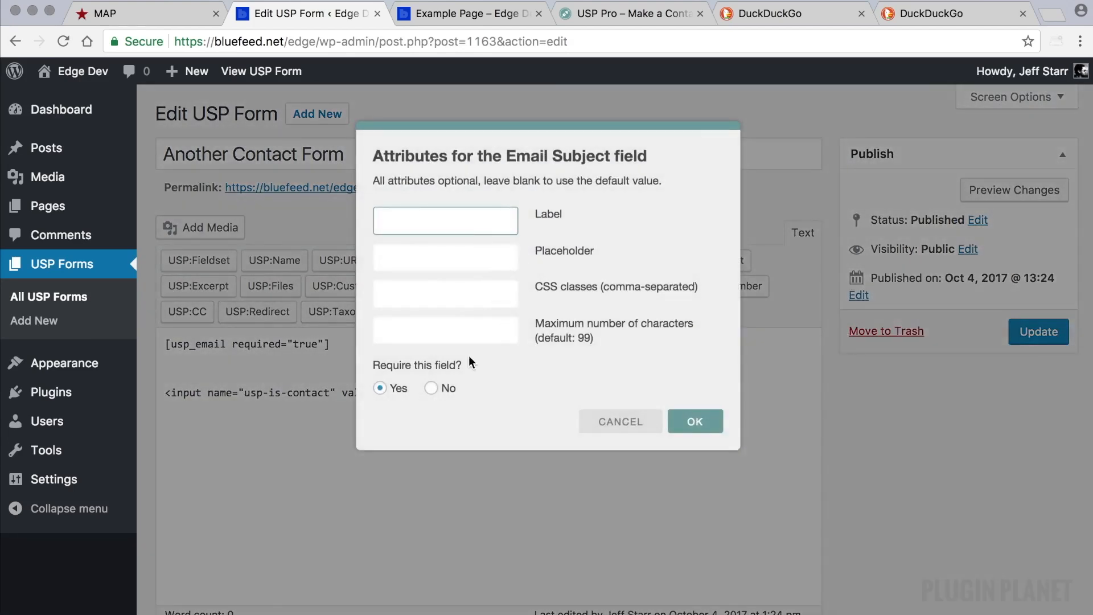
left_click(695, 422)
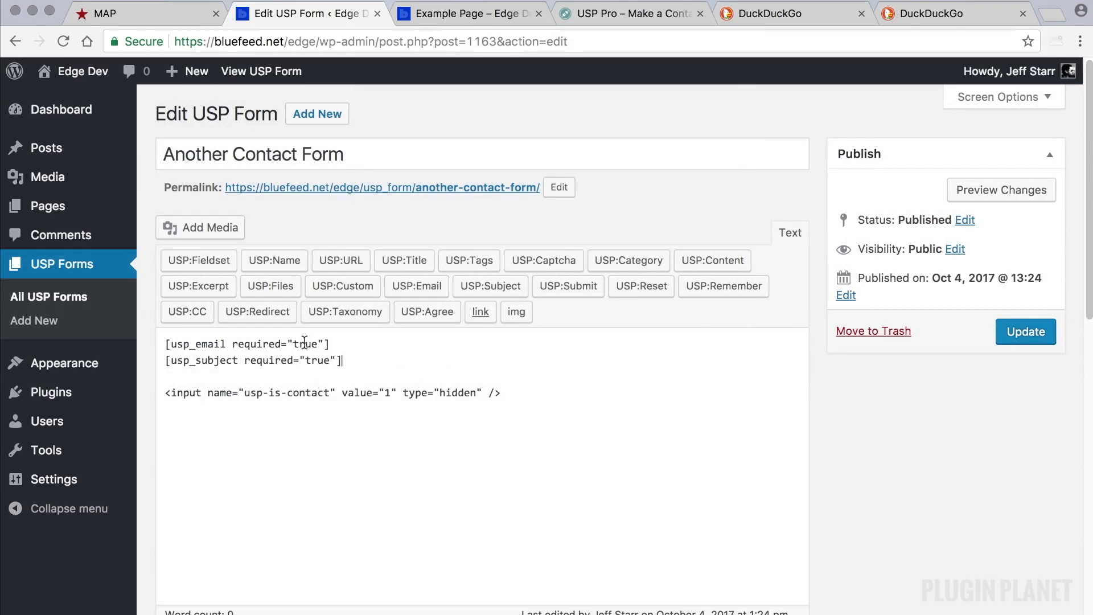
key("Return")
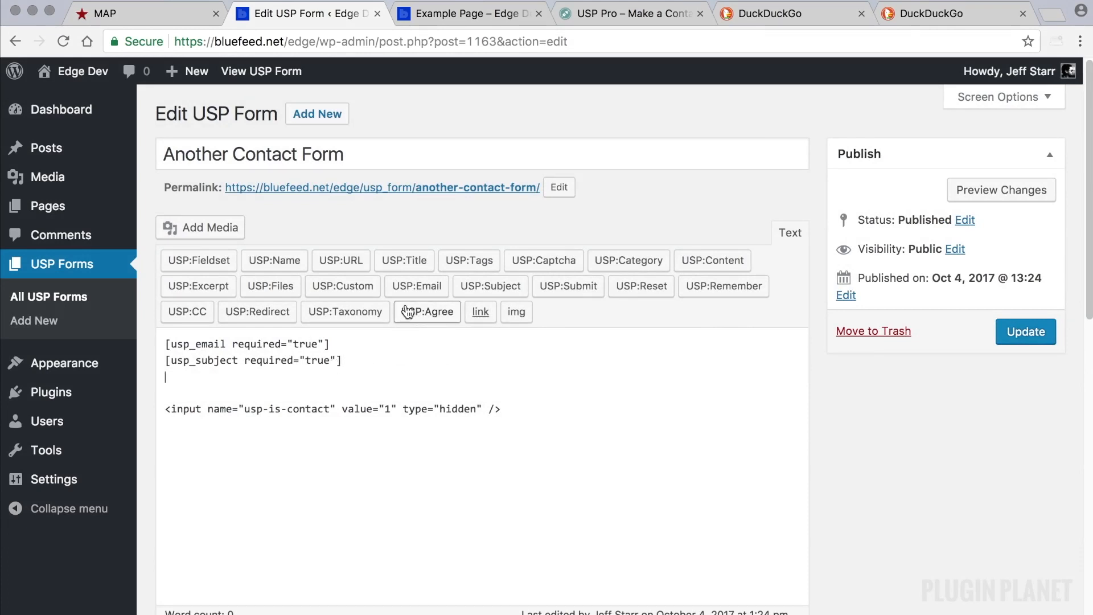
- Insert a required Name field and a CC message with default attributes below the subject shortcode
left_click(279, 262)
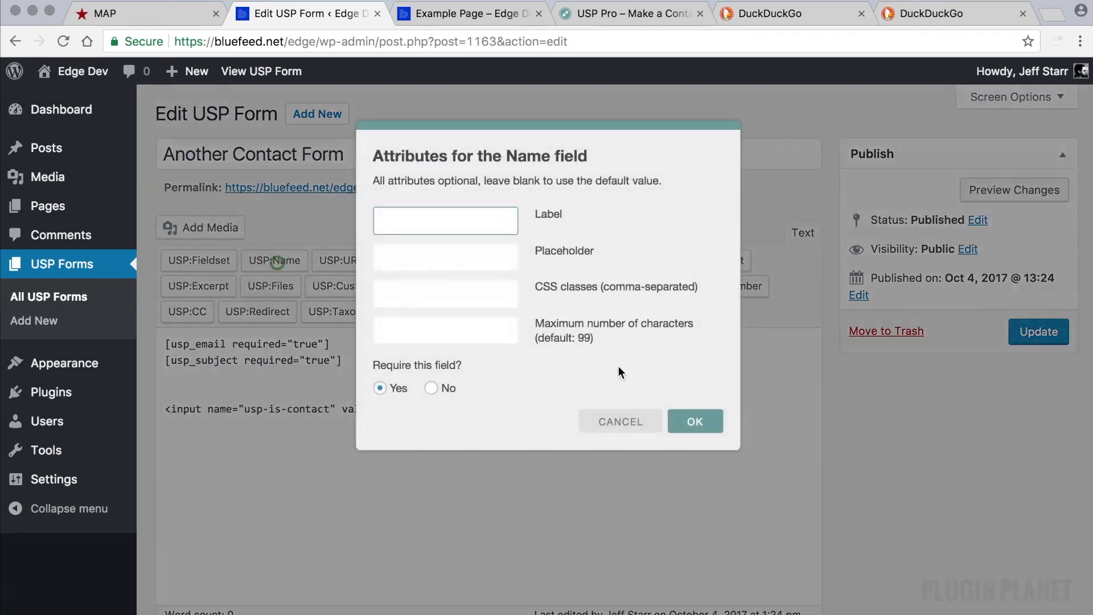
left_click(694, 420)
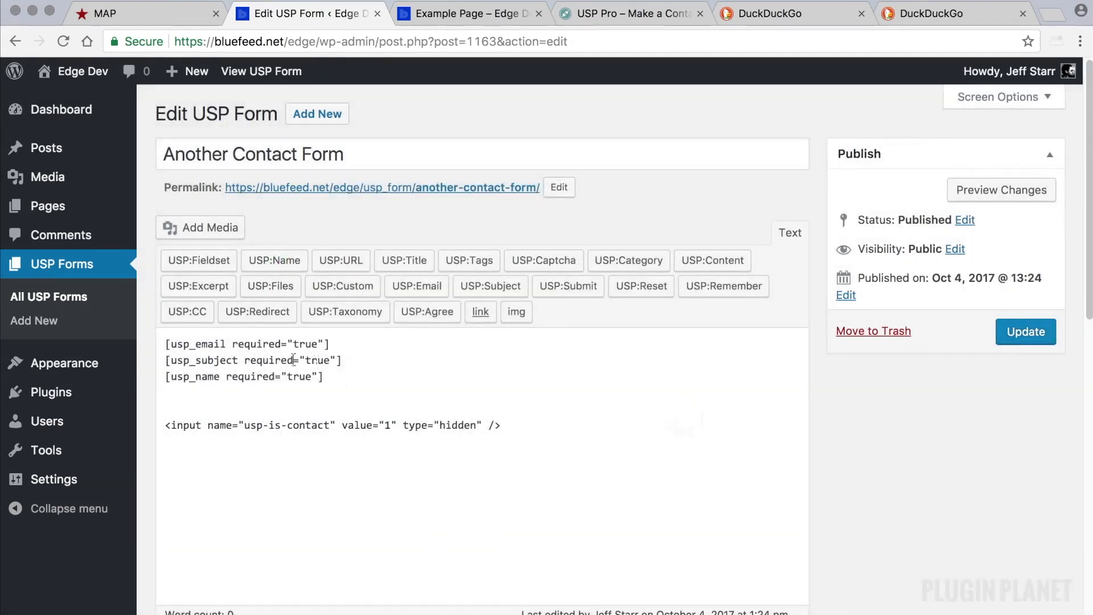
left_click(187, 311)
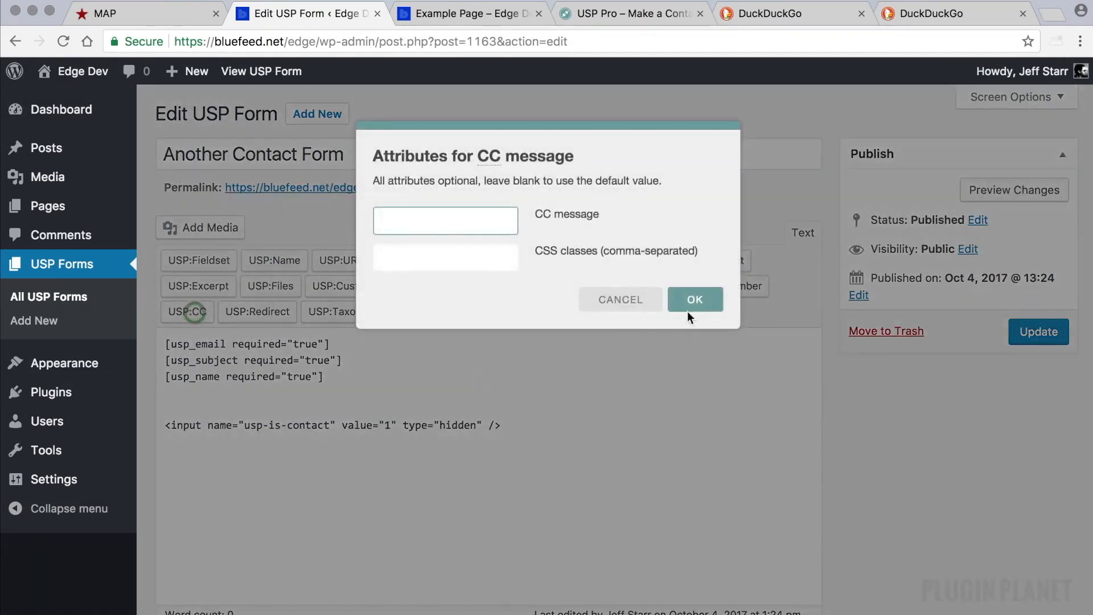
left_click(694, 296)
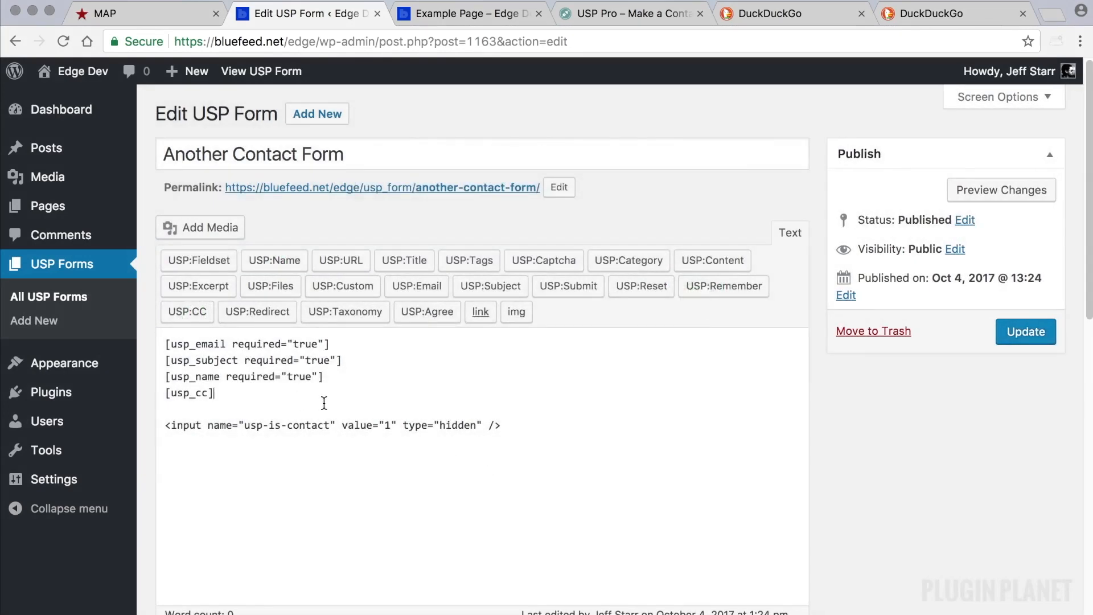
- Update Another Contact Form and reload the Example Page to check the added fields
left_click(1027, 390)
left_click(1028, 333)
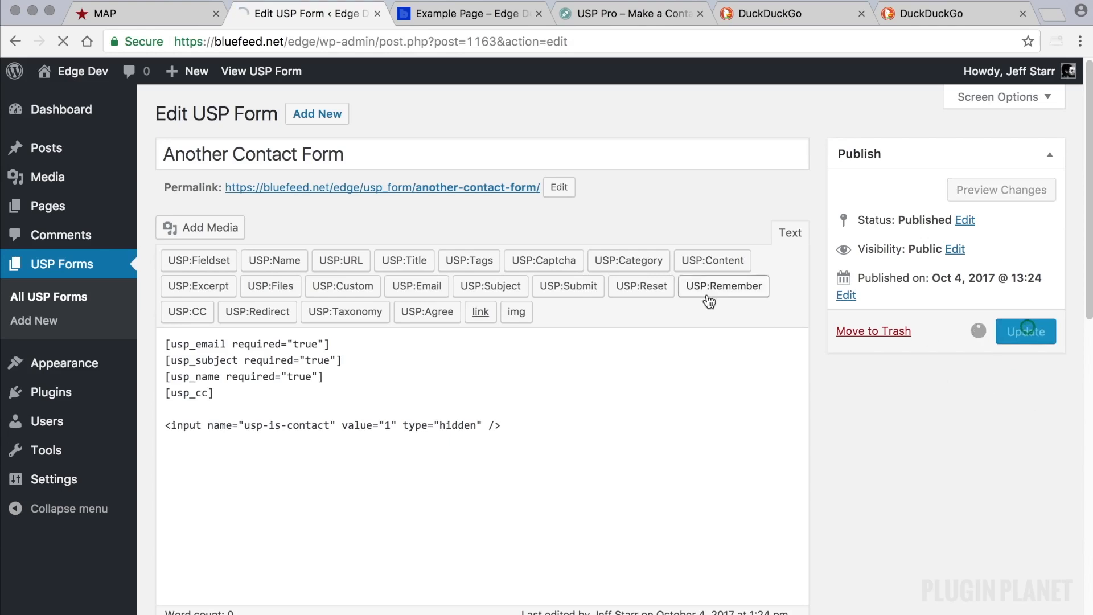
left_click(503, 15)
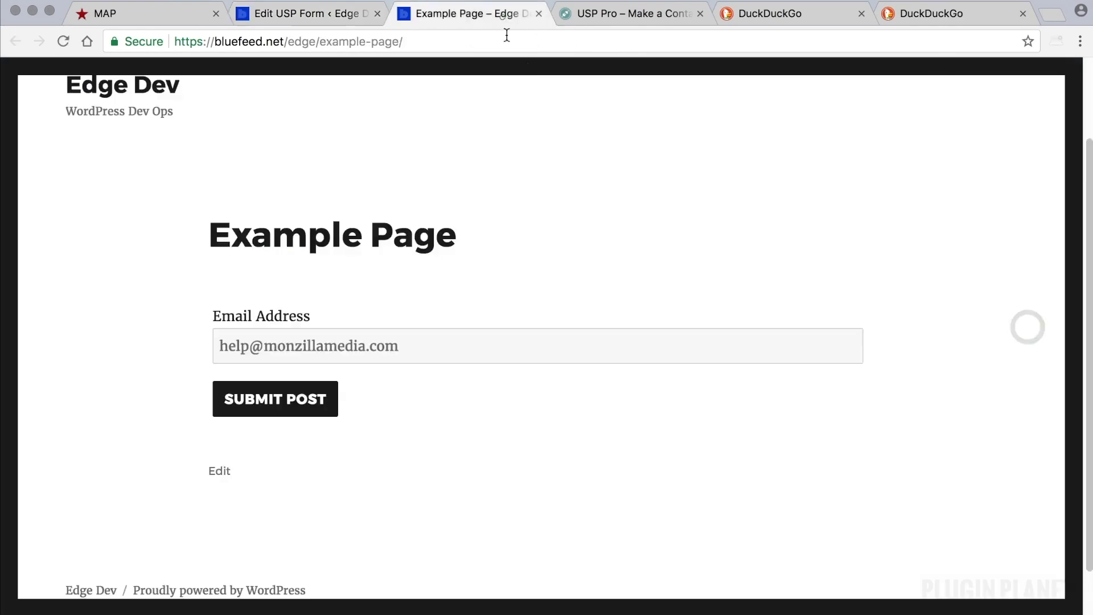
left_click(63, 41)
scroll(588, 233, "down", 2)
scroll(587, 230, "down", 1)
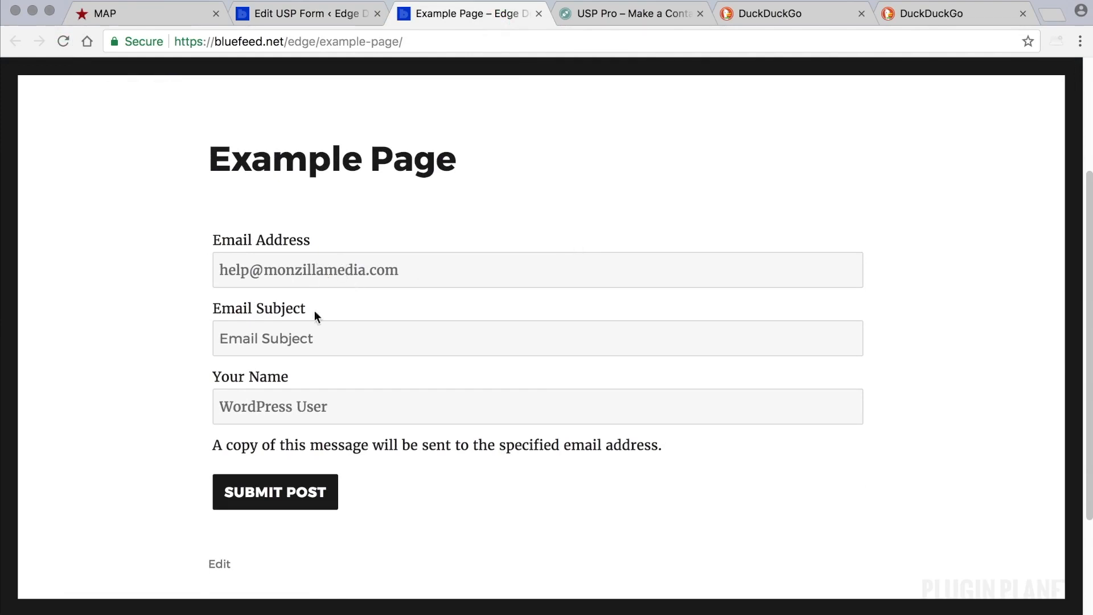
- Examine the name field and copy message on the Example Page, and the matching [usp_cc] shortcode in the form editor
left_click(335, 405)
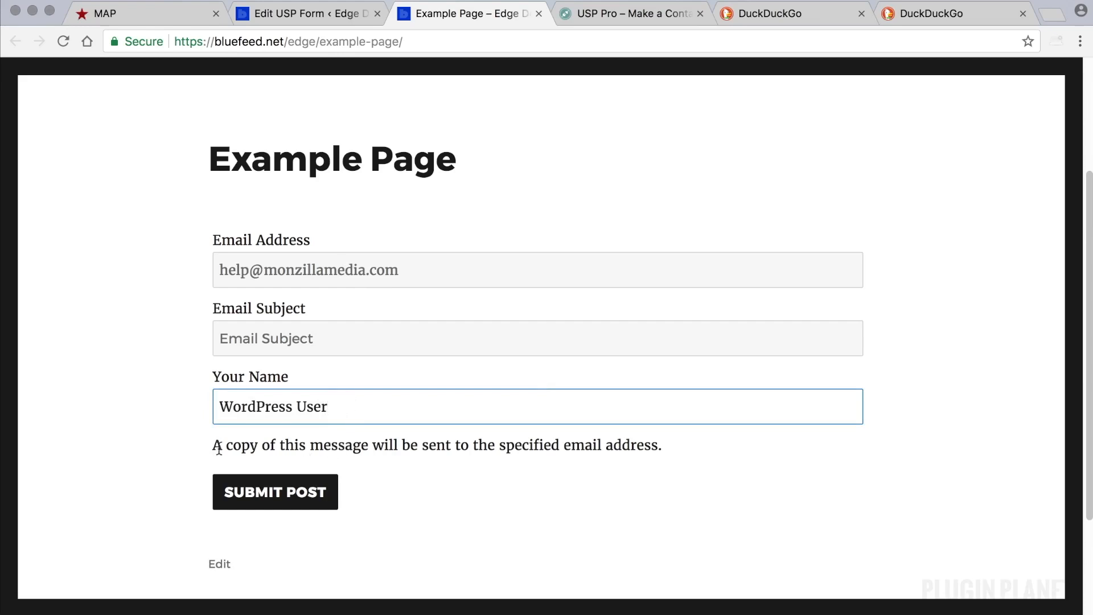
left_click_drag(217, 447, 662, 443)
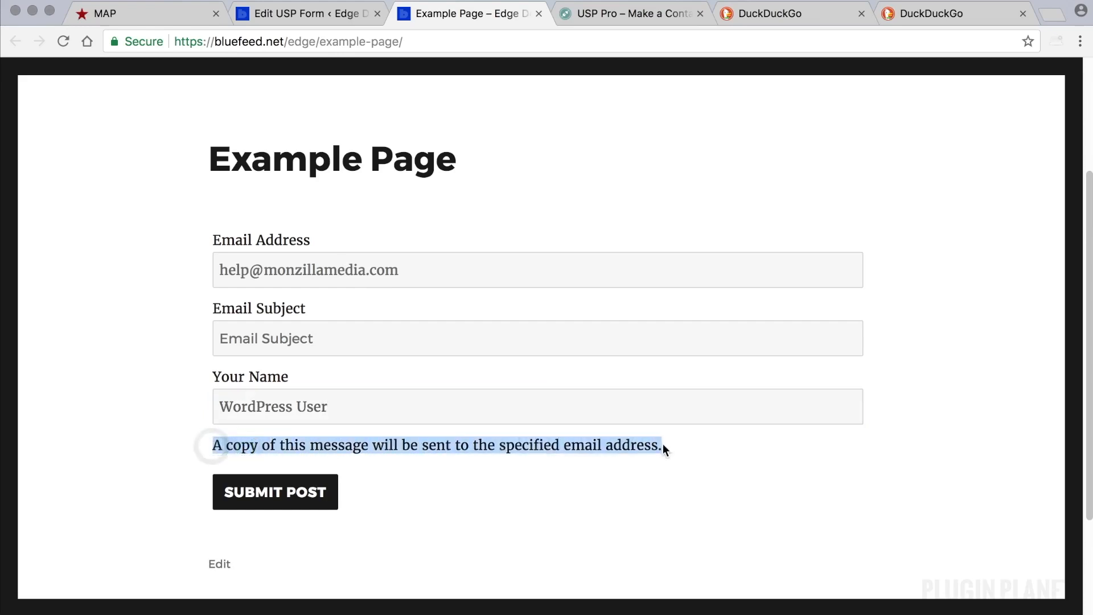
left_click(602, 480)
key("ctrl+shift+Tab")
left_click(230, 442)
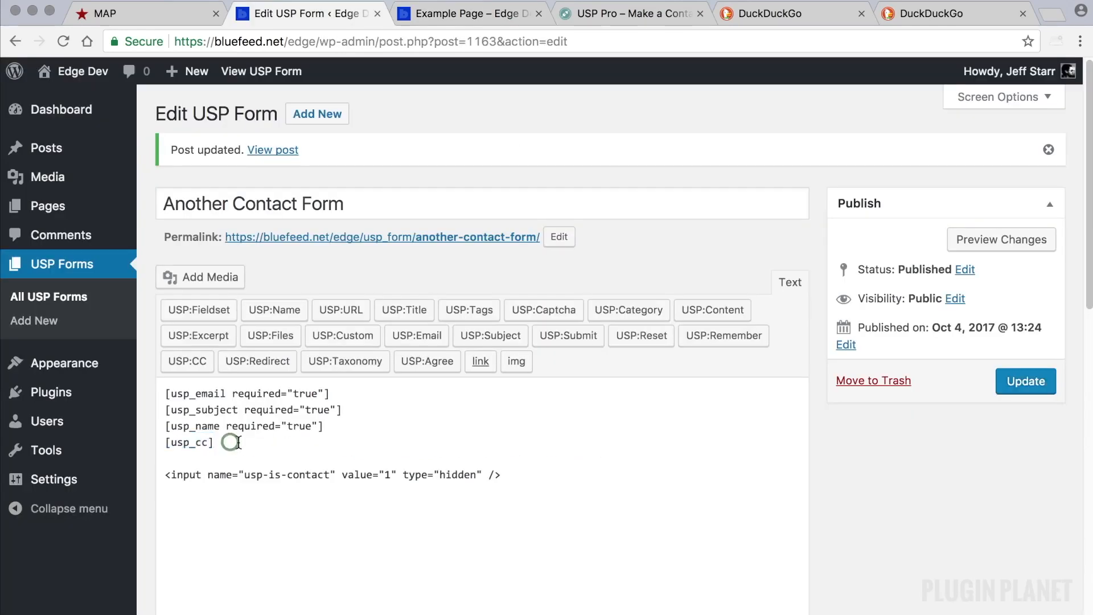
triple_click(238, 442)
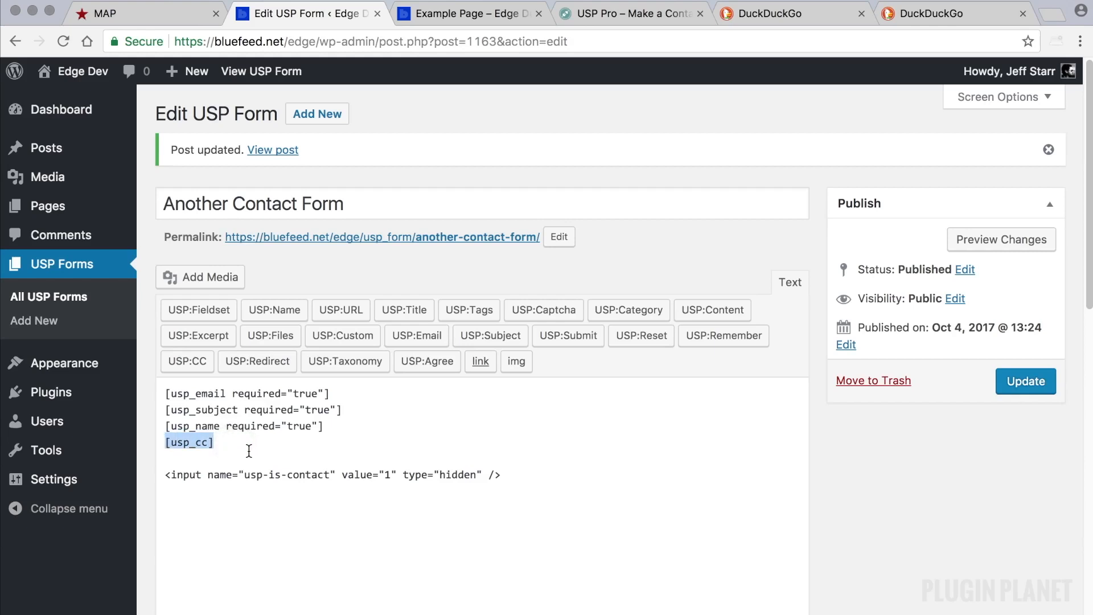
left_click(253, 451)
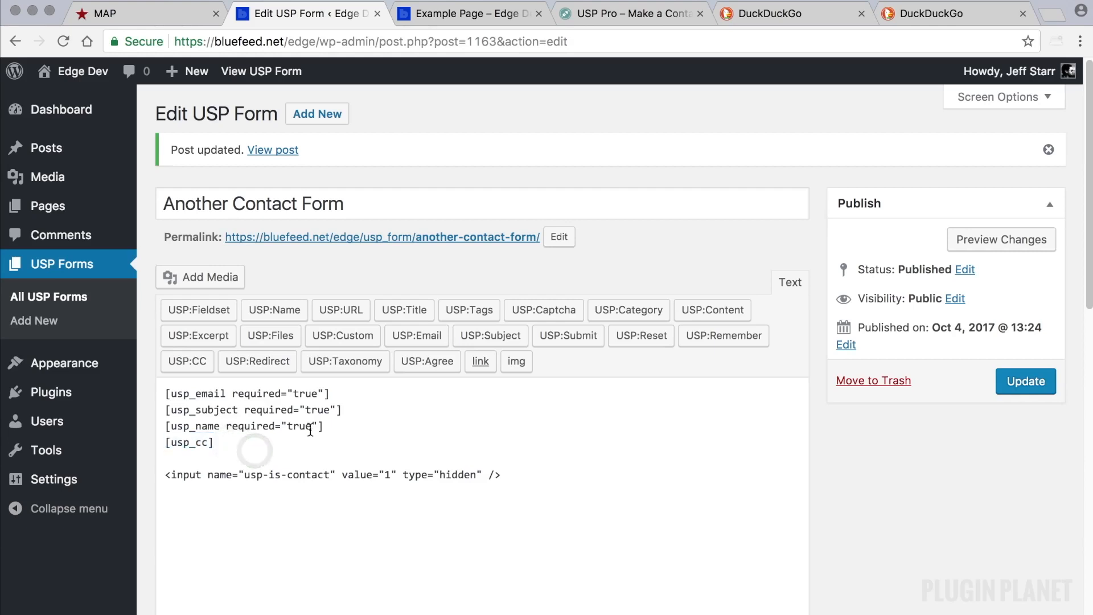
- Try removing the required="true" attribute from the email, subject and name shortcodes, and undo the removals
left_click_drag(324, 394, 232, 394)
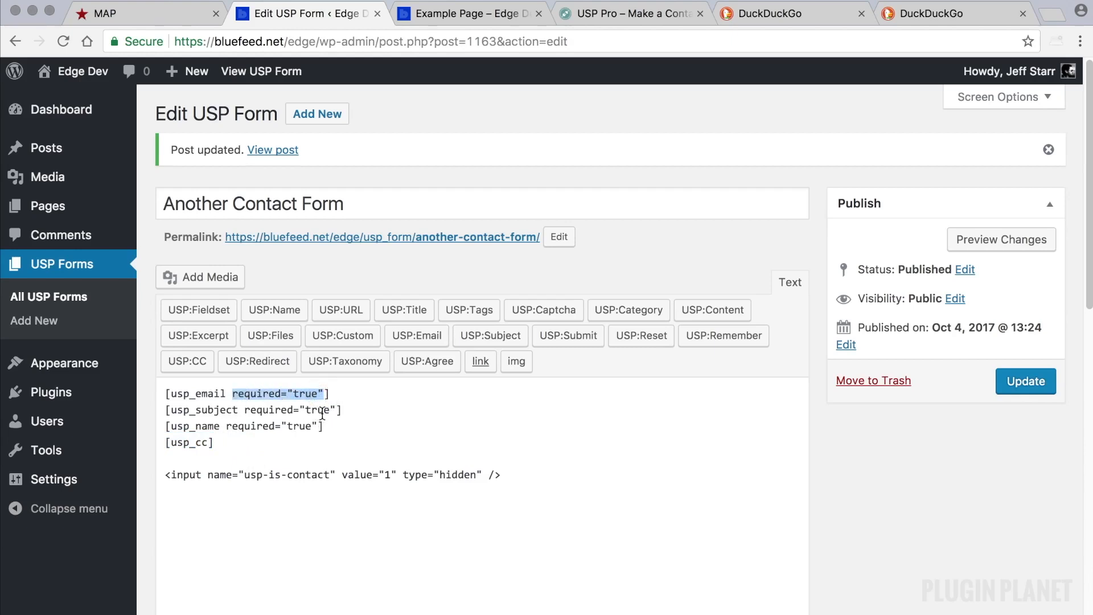
key("BackSpace")
left_click_drag(338, 410, 246, 410)
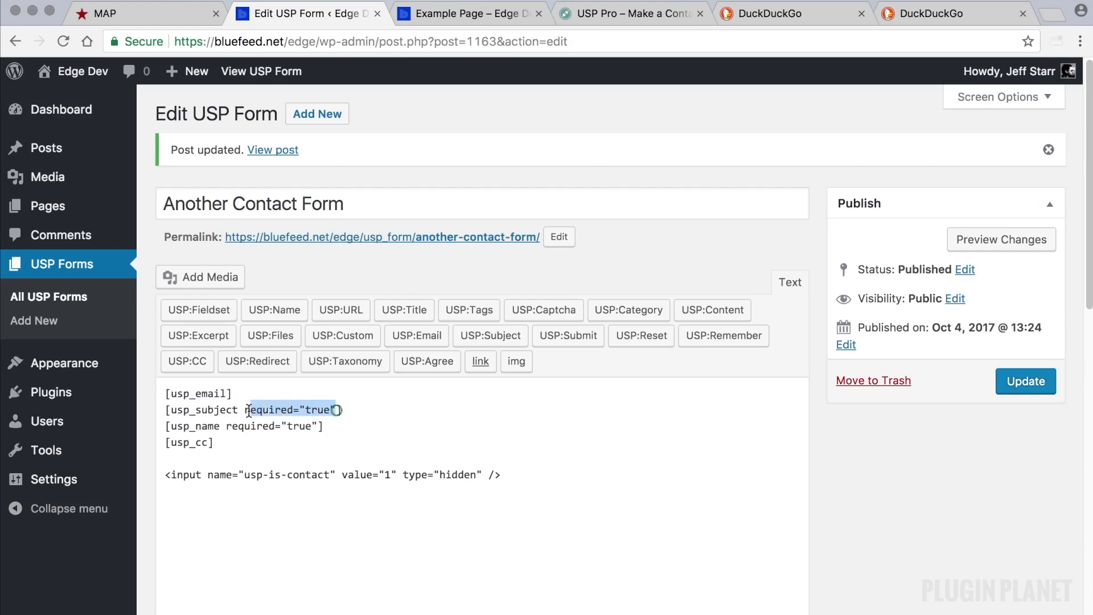
key("BackSpace")
key("BackSpace")
left_click_drag(319, 426, 227, 425)
key("BackSpace")
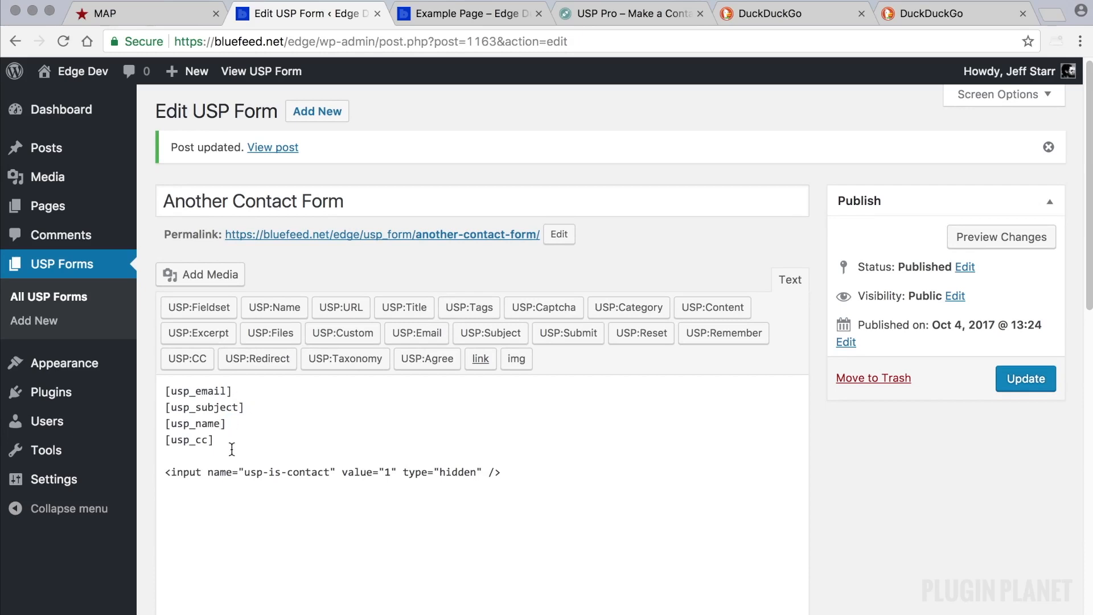
key("super+z")
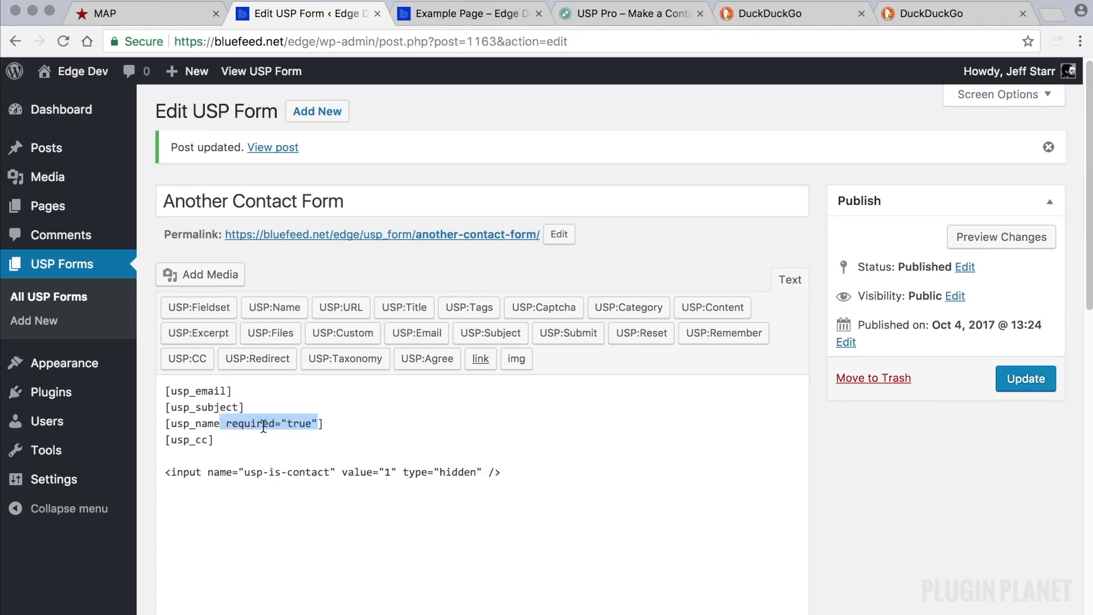
key("super+z")
key("super+z")
left_click(291, 414)
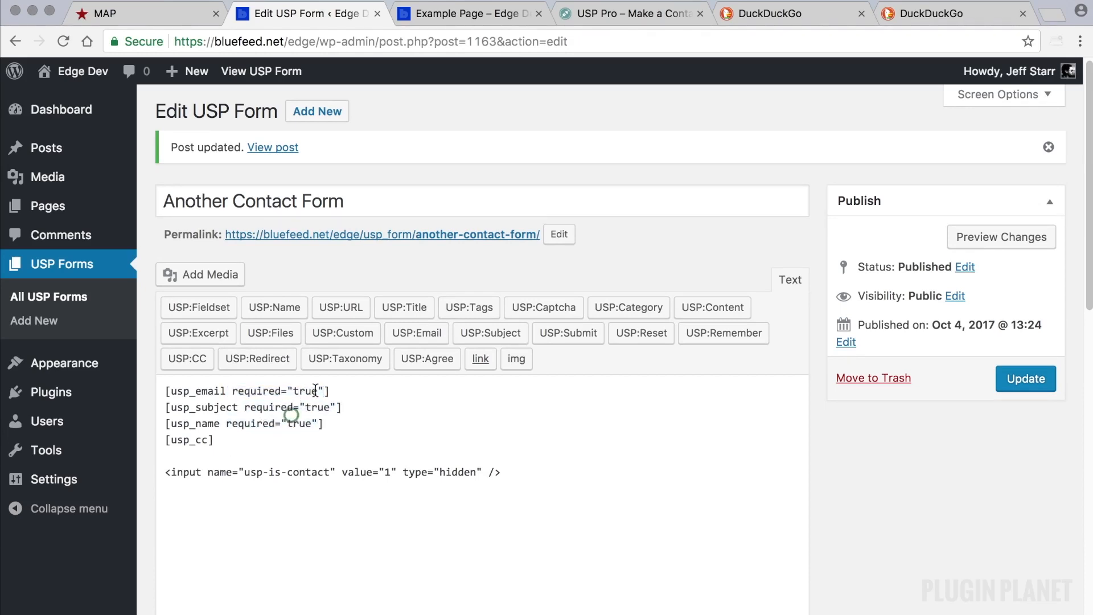
- Try setting the email shortcode's required attribute to "false", and restore it to "true"
double_click(315, 390)
key("BackSpace")
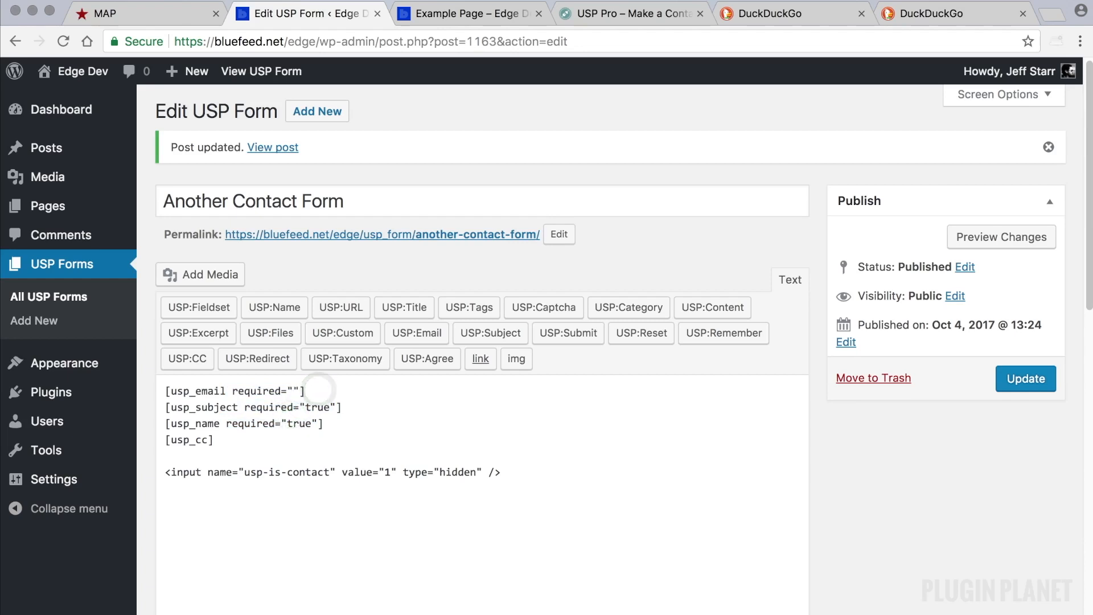
type("false")
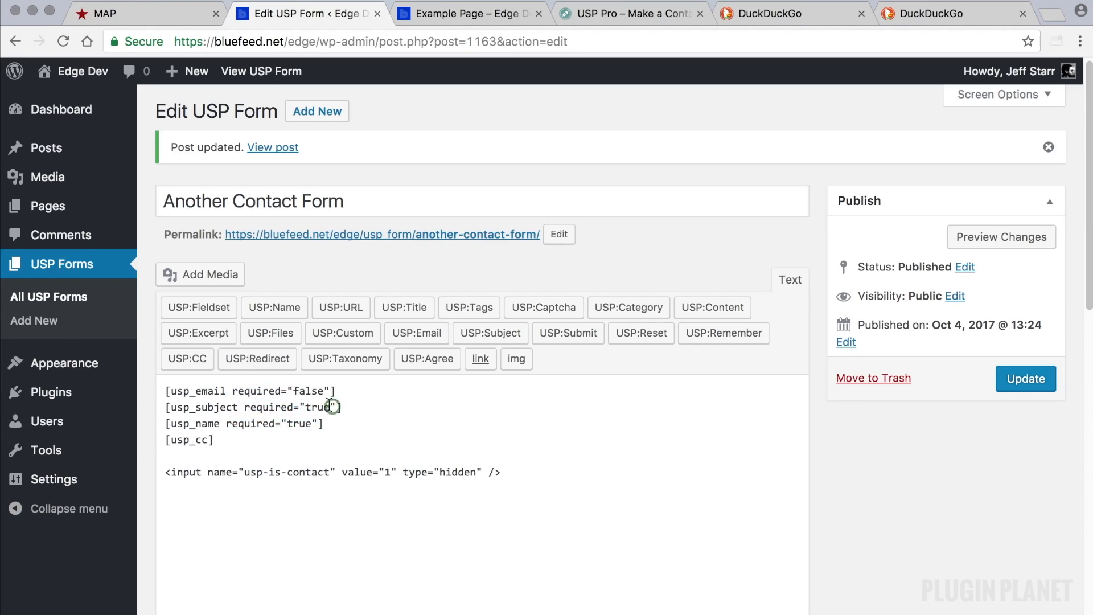
double_click(312, 391)
type("f")
double_click(332, 409)
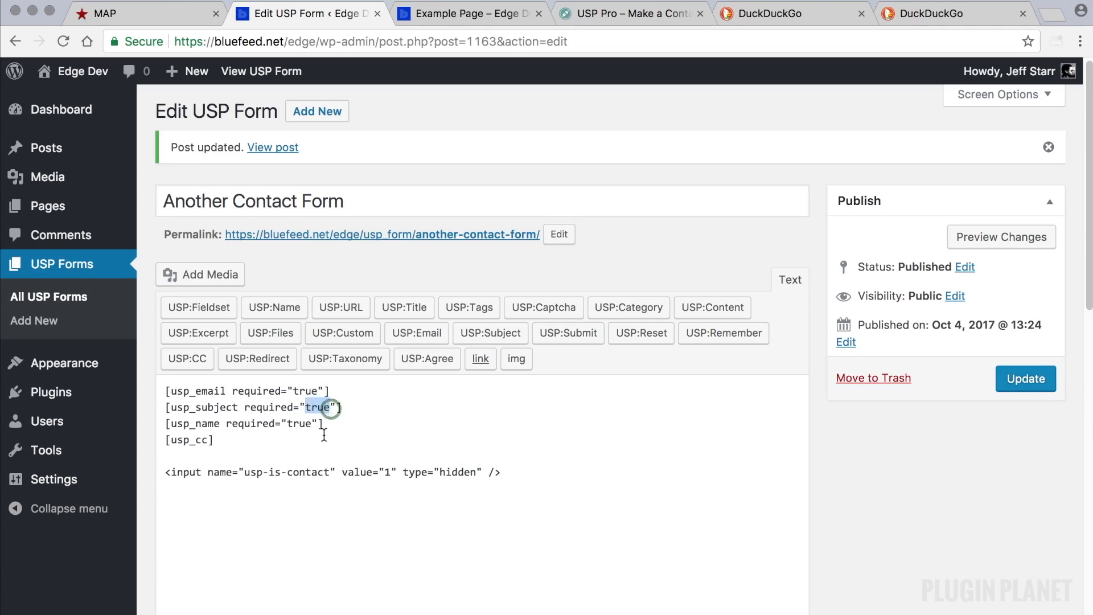
- Set the required attribute of the subject and name shortcodes to "false" in Another Contact Form
type("fals")
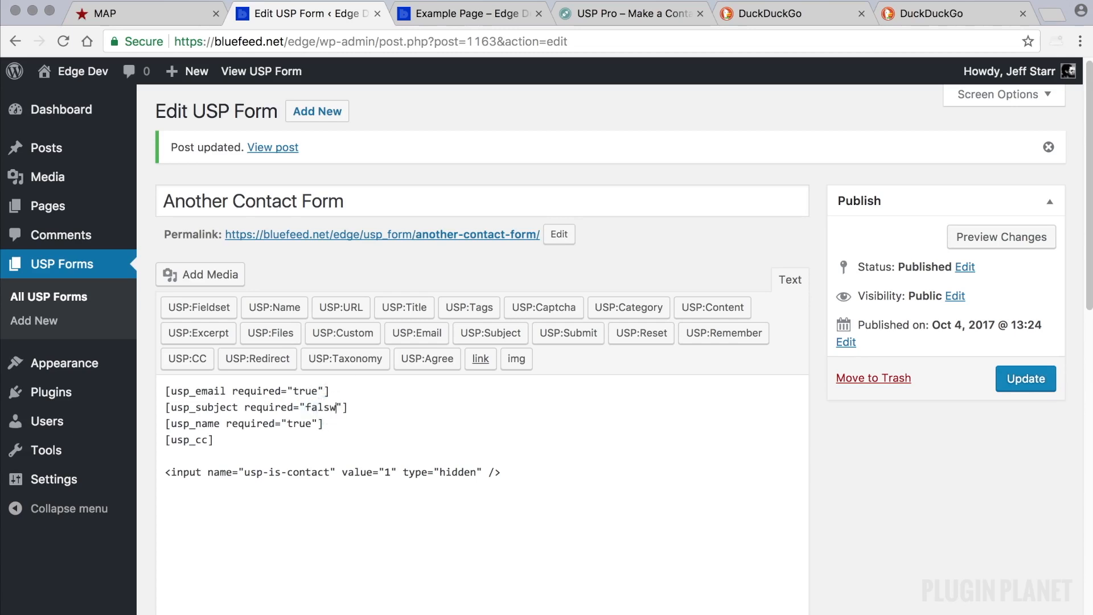
type("e")
double_click(310, 424)
type("fals")
- Look up the USP Pro Shortcodes reference on Plugin Planet and examine the shortcode attribute definitions, including required
left_click(648, 15)
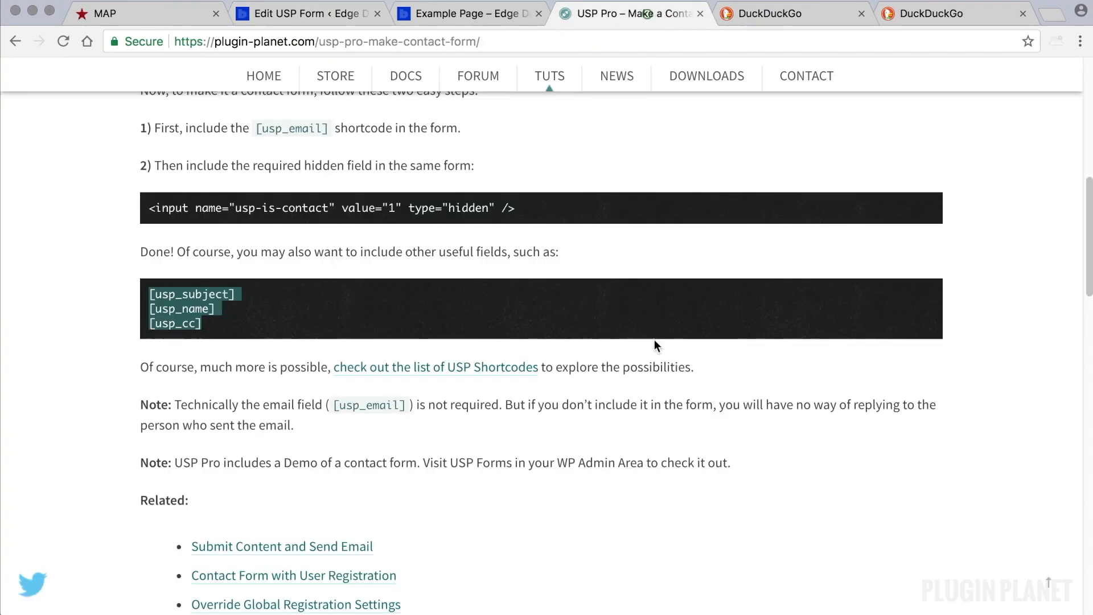
left_click(547, 79)
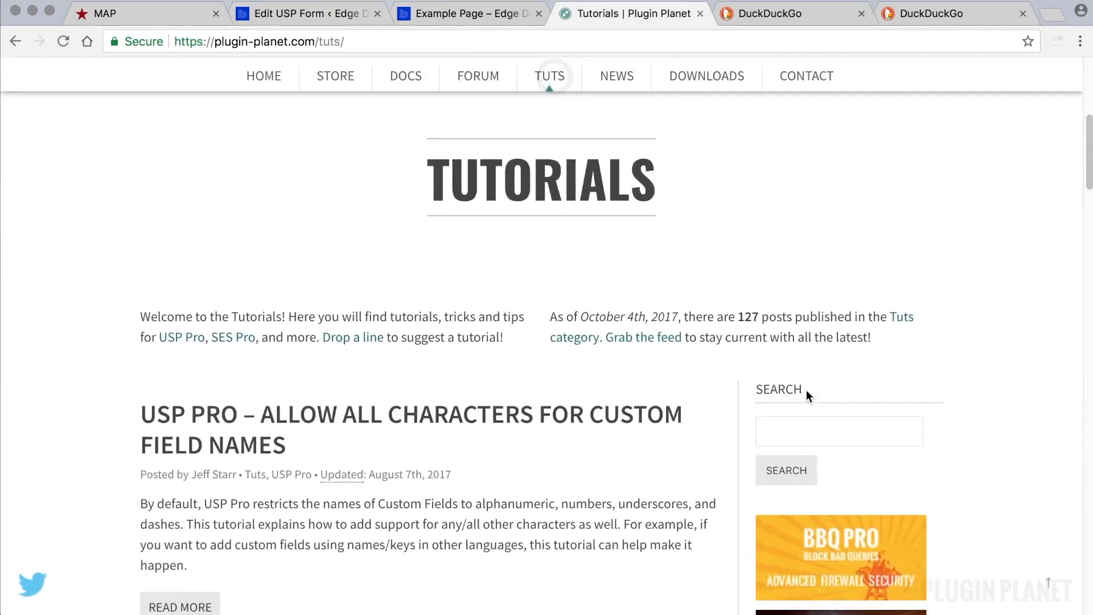
scroll(806, 389, "down", 20)
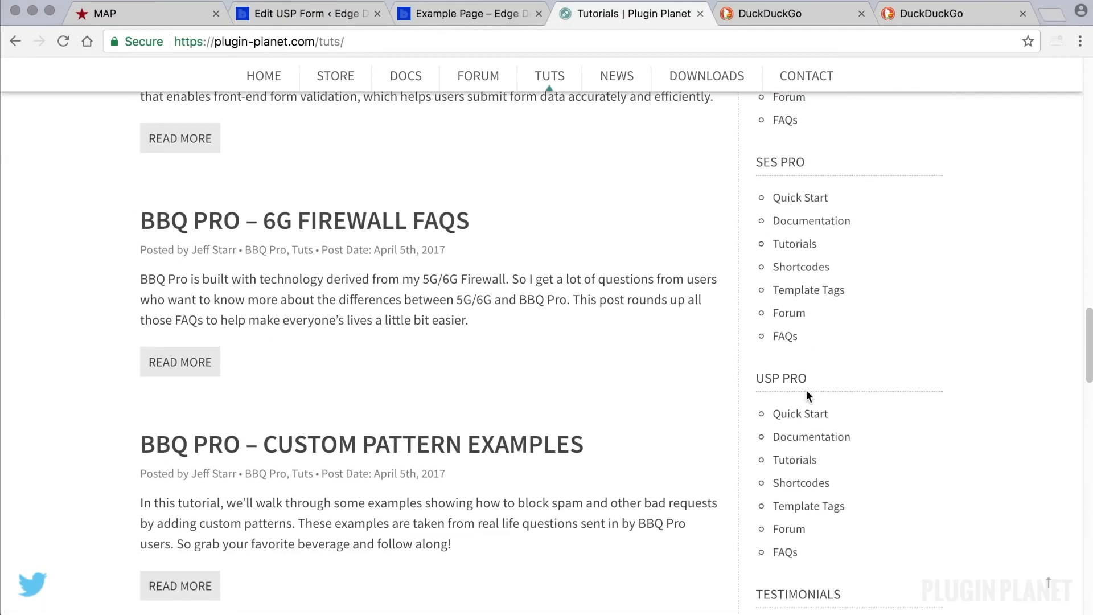
scroll(806, 390, "down", 1)
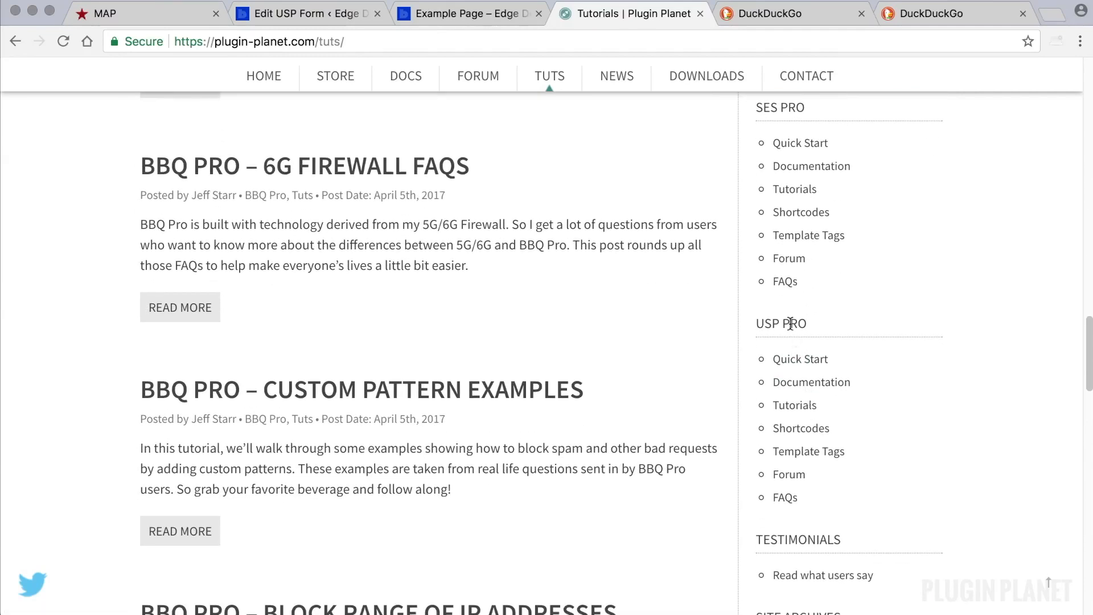
left_click(797, 431)
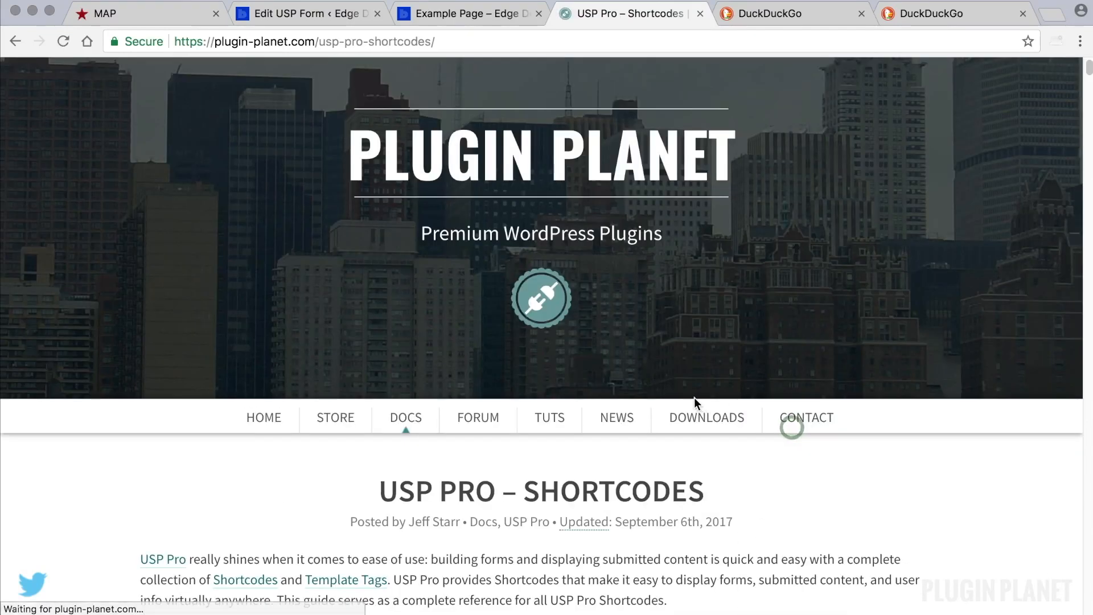
scroll(693, 397, "down", 15)
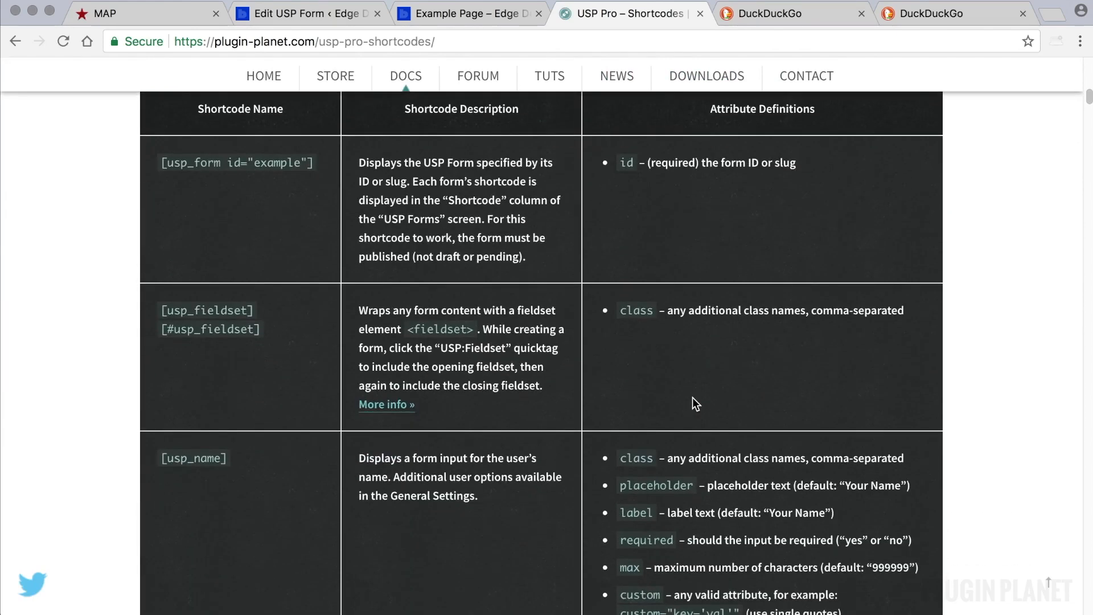
scroll(692, 397, "down", 1)
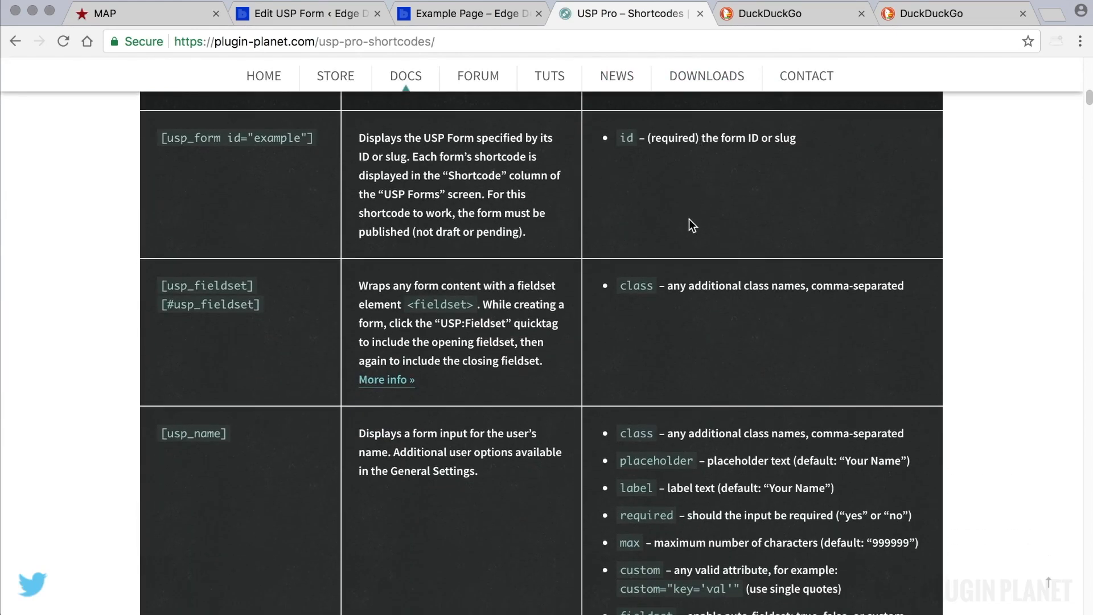
- Save the changed required attributes in Another Contact Form and reload the Example Page
left_click(339, 14)
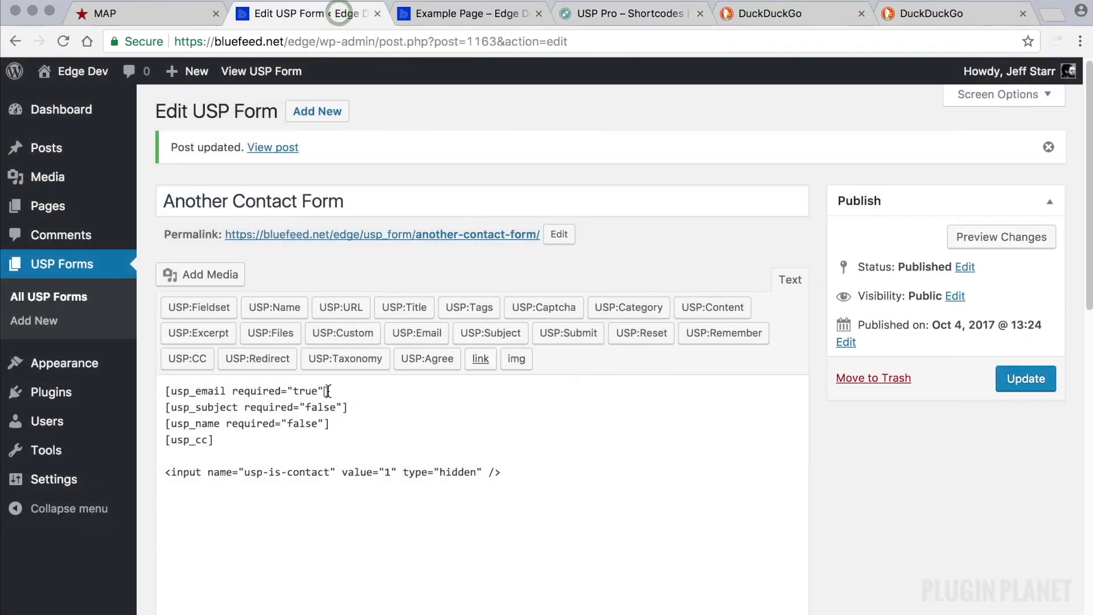
left_click_drag(363, 391, 165, 390)
left_click(342, 390)
left_click(1023, 379)
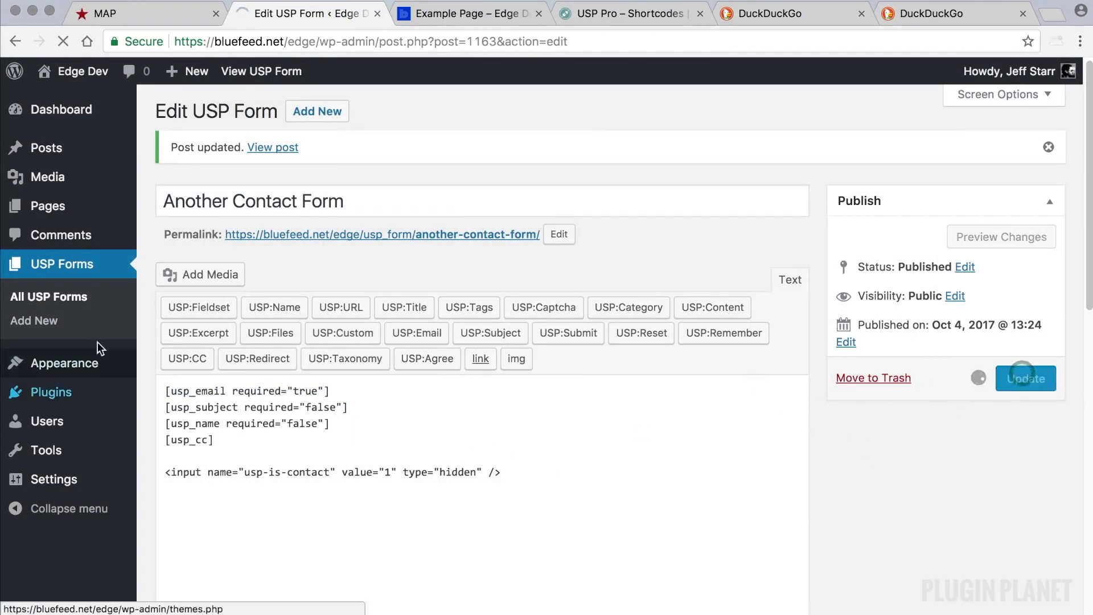
left_click(441, 14)
left_click(68, 41)
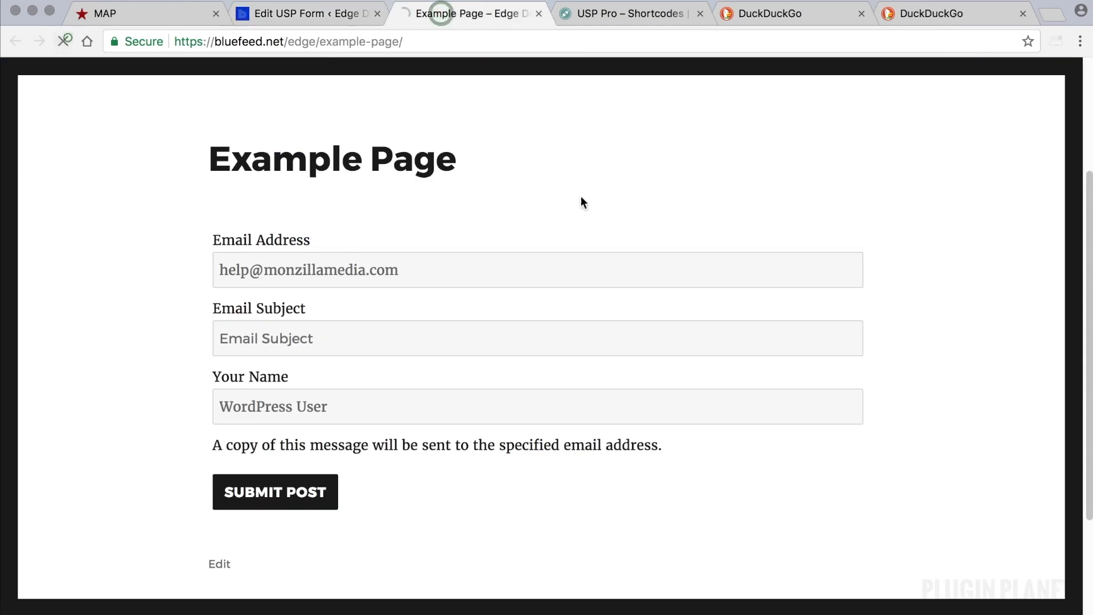
- Review the list of all USP forms in WordPress and reopen Another Contact Form for editing
left_click(342, 14)
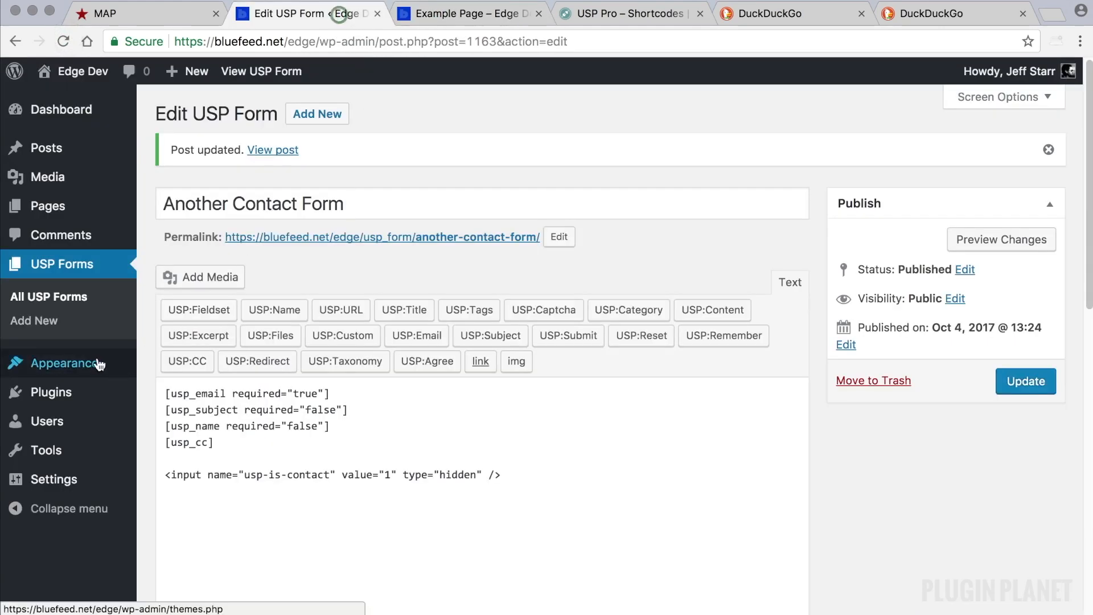
left_click(94, 297)
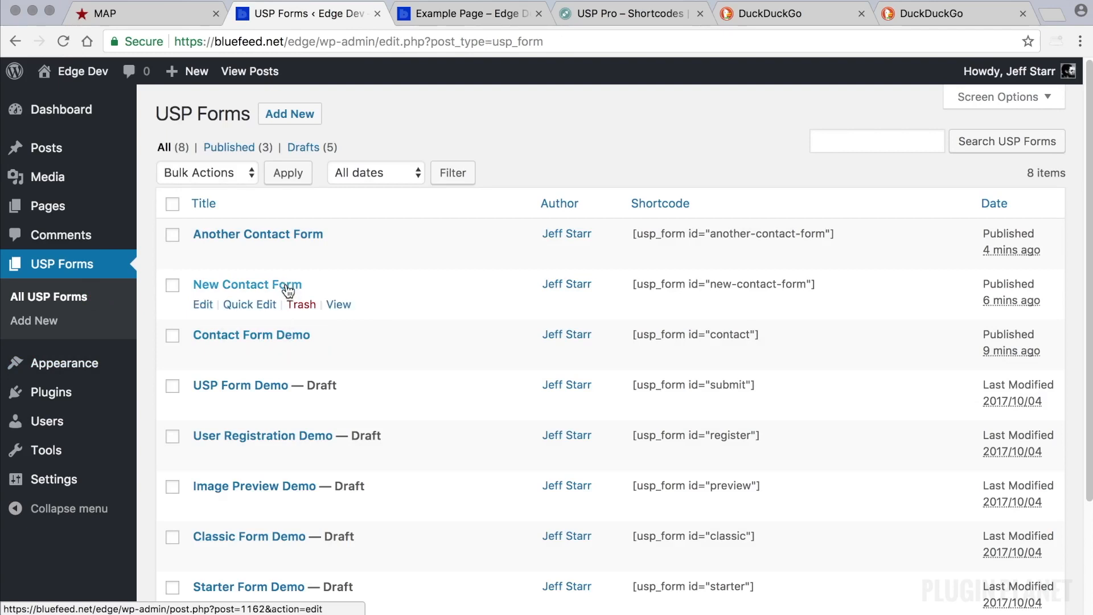
left_click(308, 241)
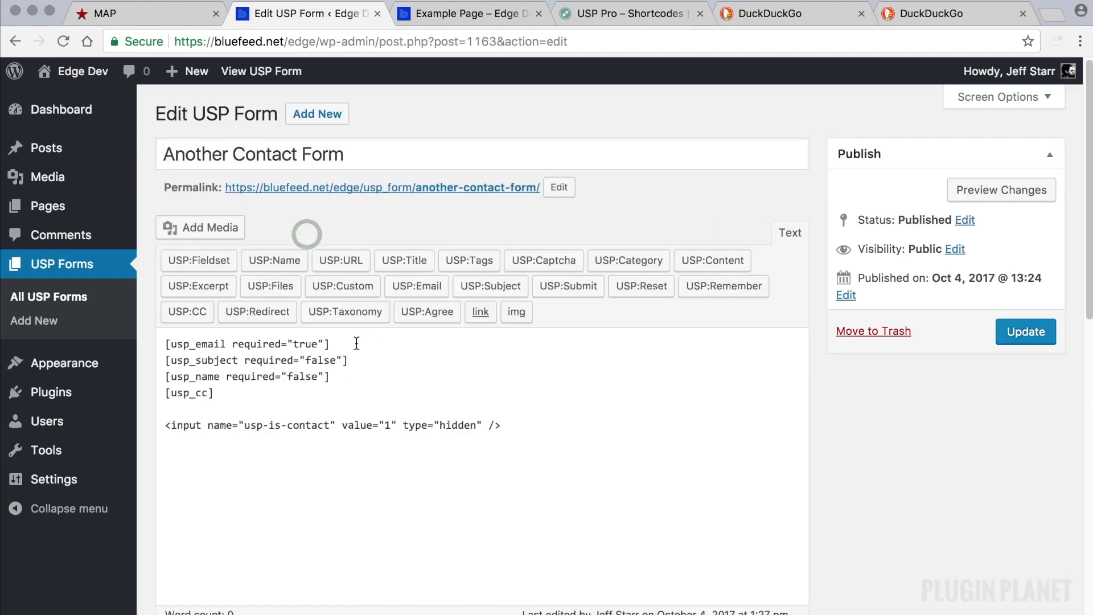
left_click(353, 376)
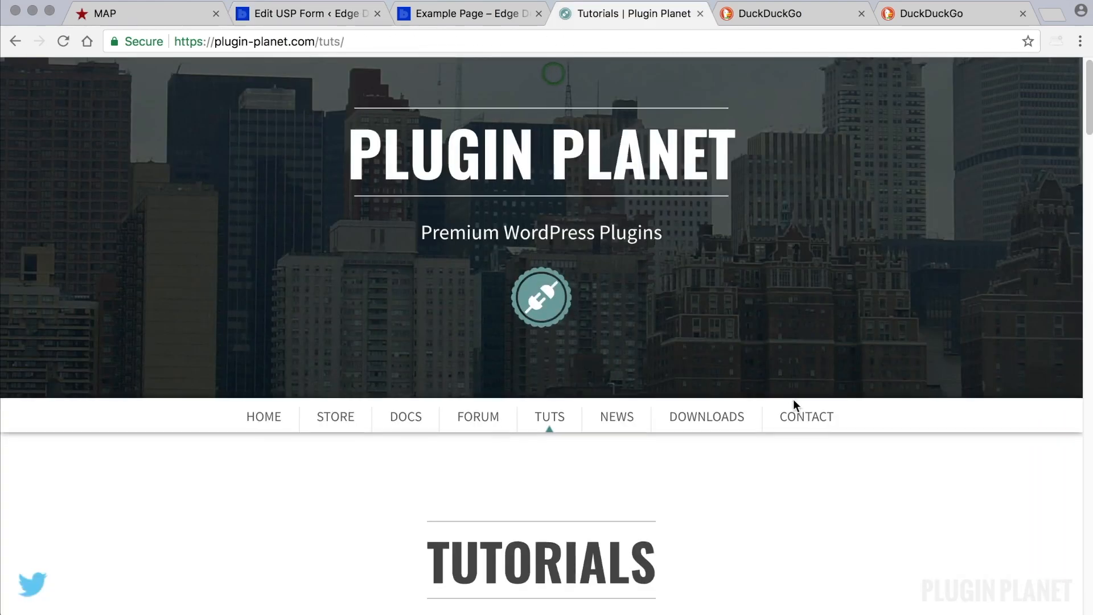
- Search the Plugin Planet site for "usp contact form" from its Tutorials page
scroll(794, 399, "down", 5)
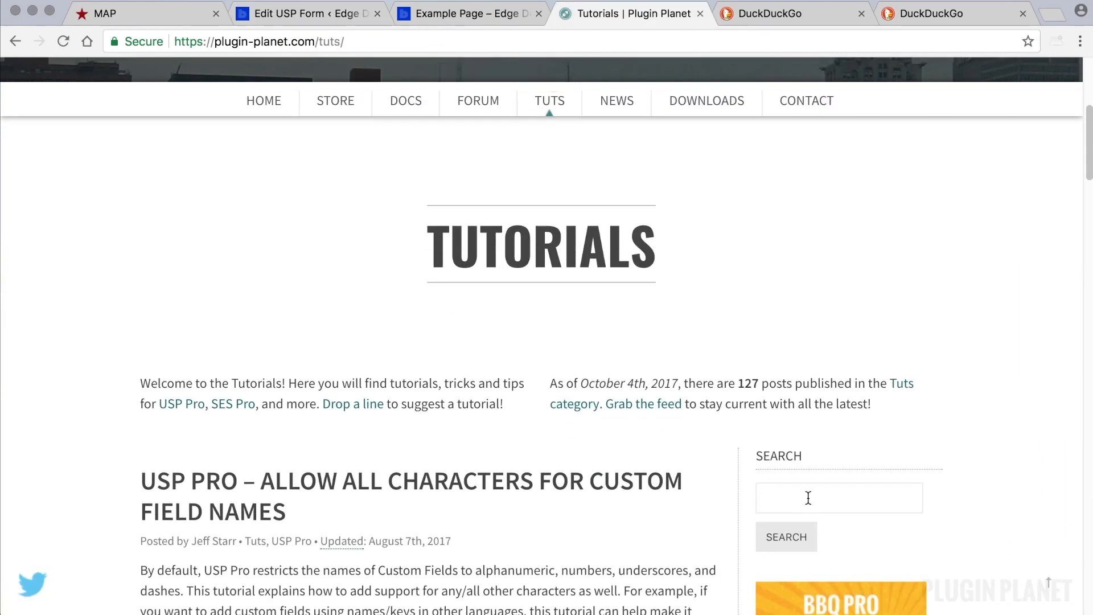
left_click(808, 498)
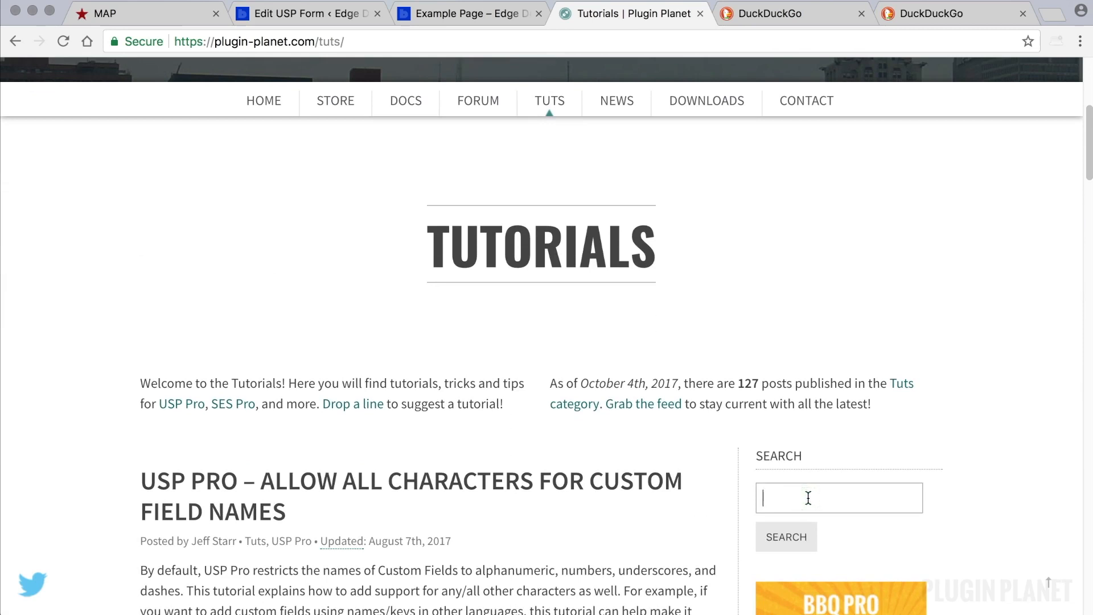
type("usp")
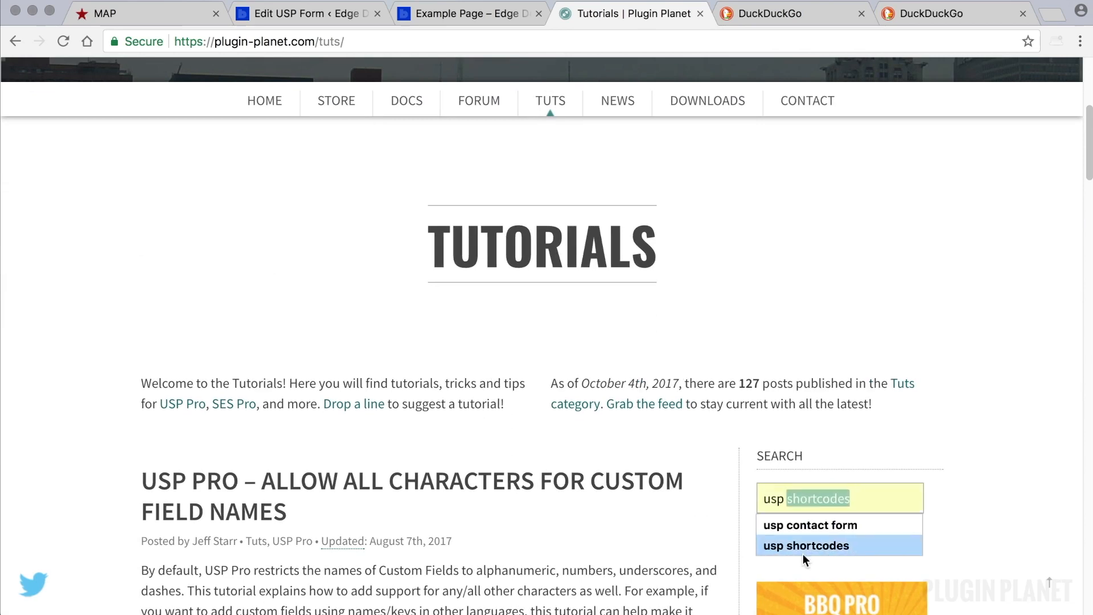
left_click(808, 525)
left_click(804, 536)
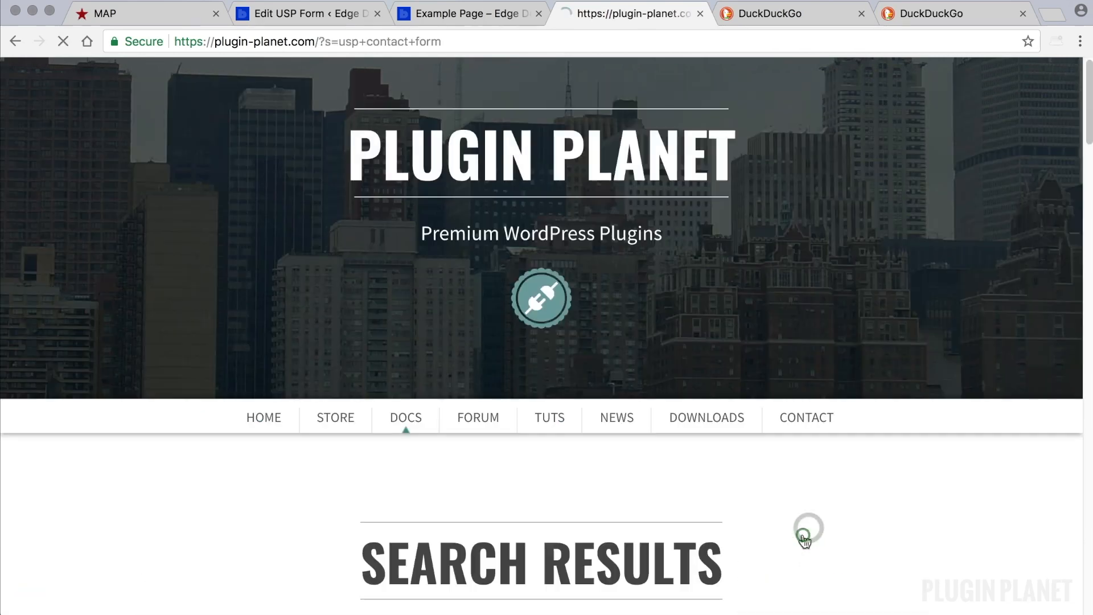
- Open the "USP Pro – Make a Contact Form" tutorial, look through its instructions, and return to the Another Contact Form editor
scroll(736, 524, "down", 10)
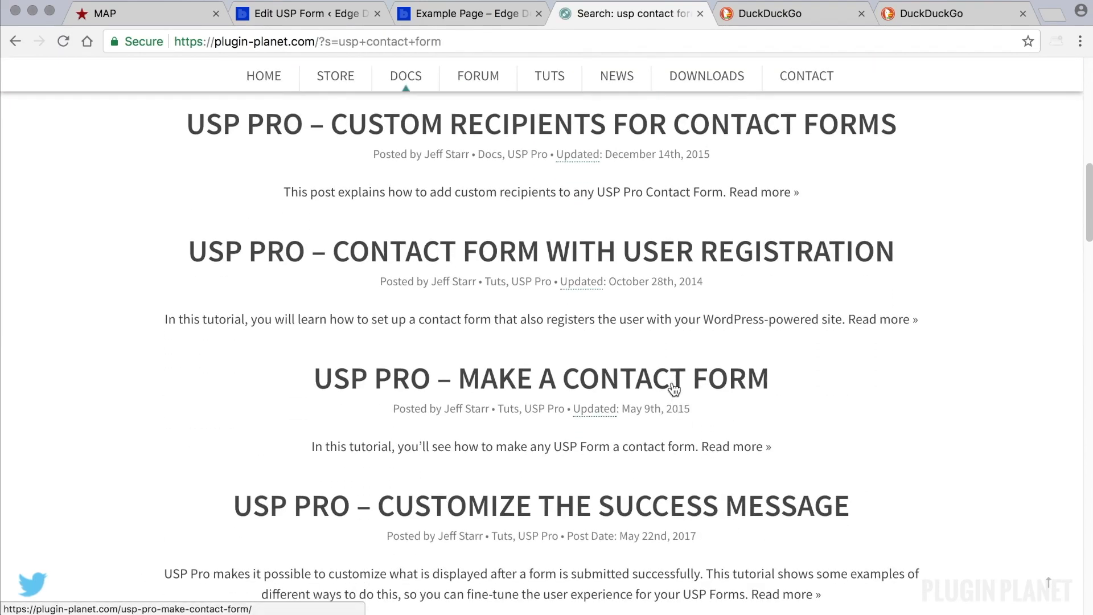
left_click(672, 384)
scroll(674, 374, "down", 8)
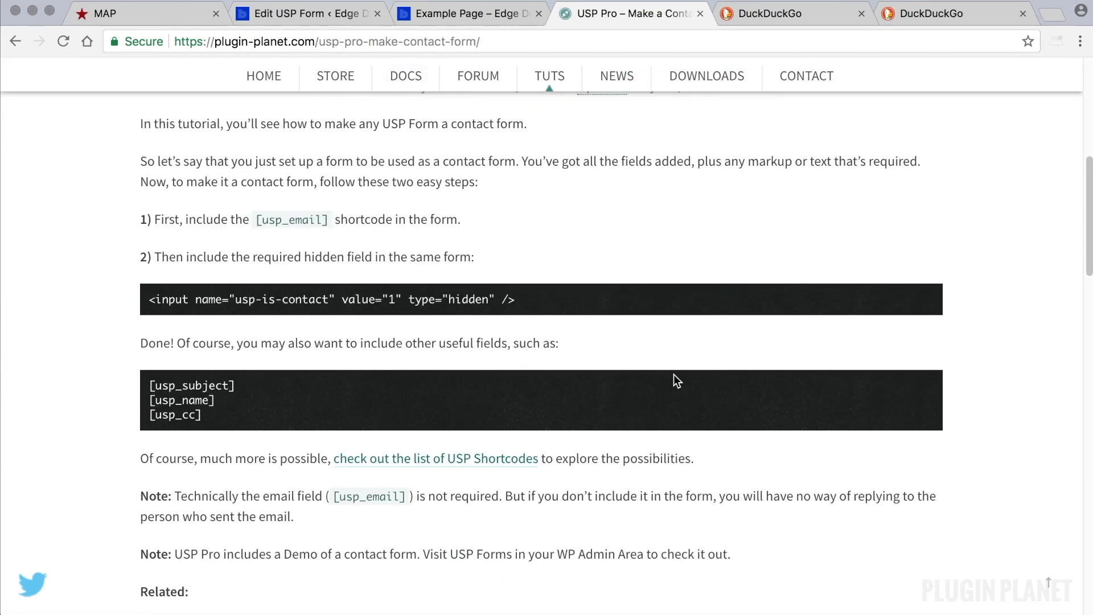
scroll(653, 353, "up", 10)
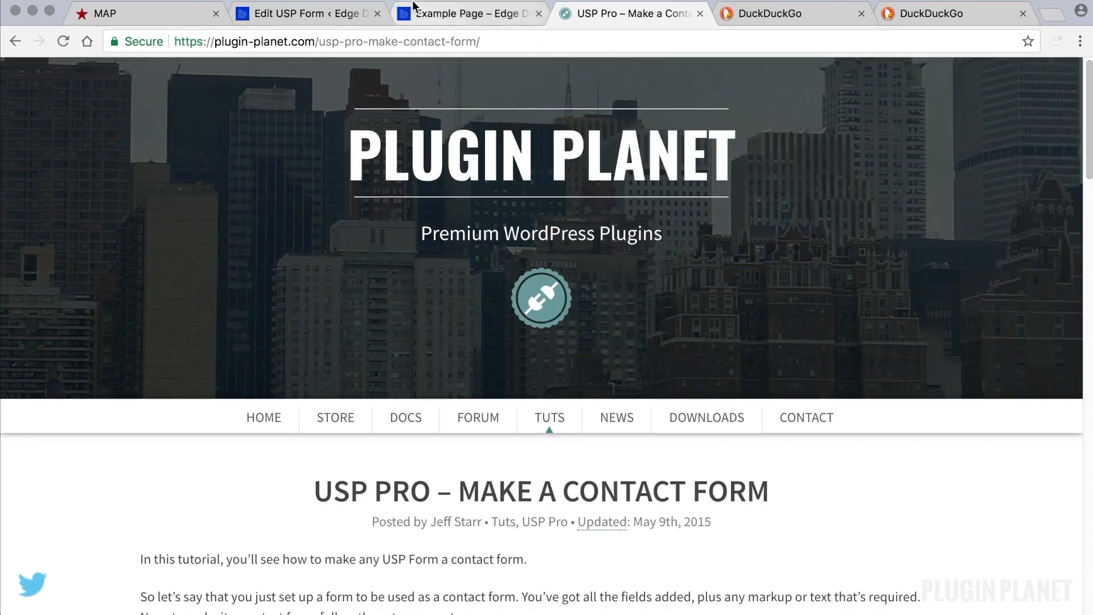
left_click(319, 13)
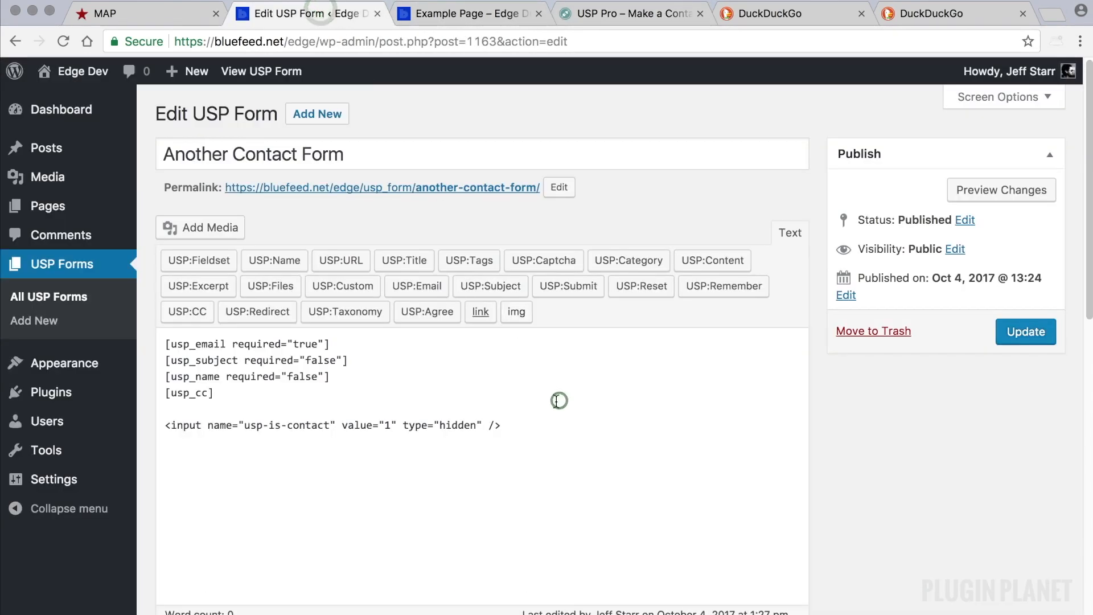